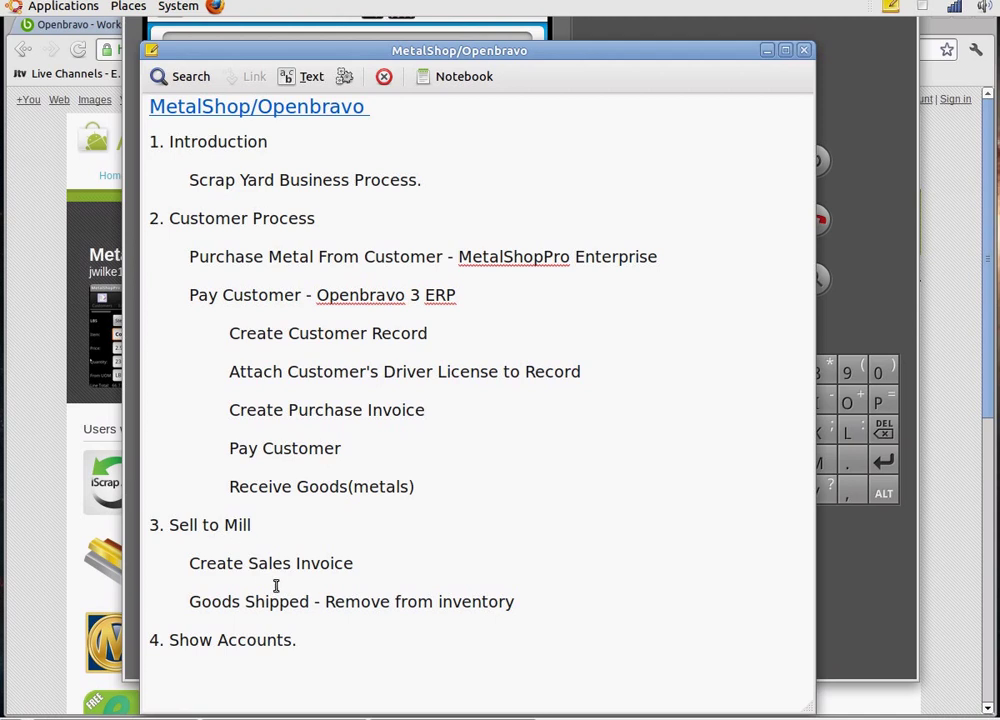
# Close the outline note, launch MetalShopPro and go to the Edit Cust customer form
pyautogui.click(766, 50)
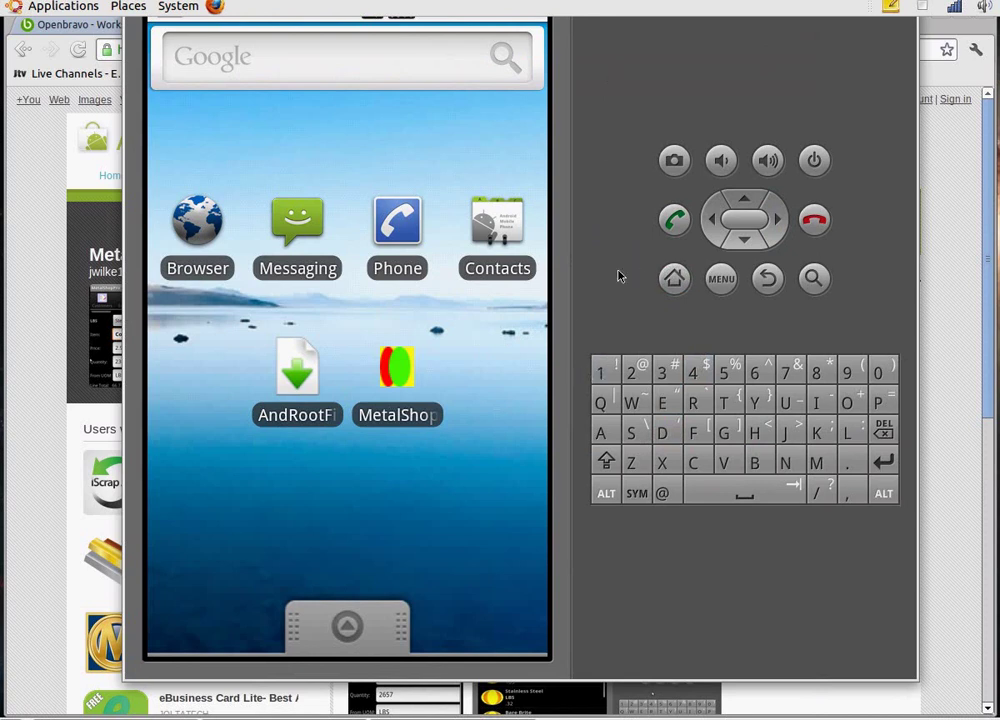
pyautogui.click(400, 376)
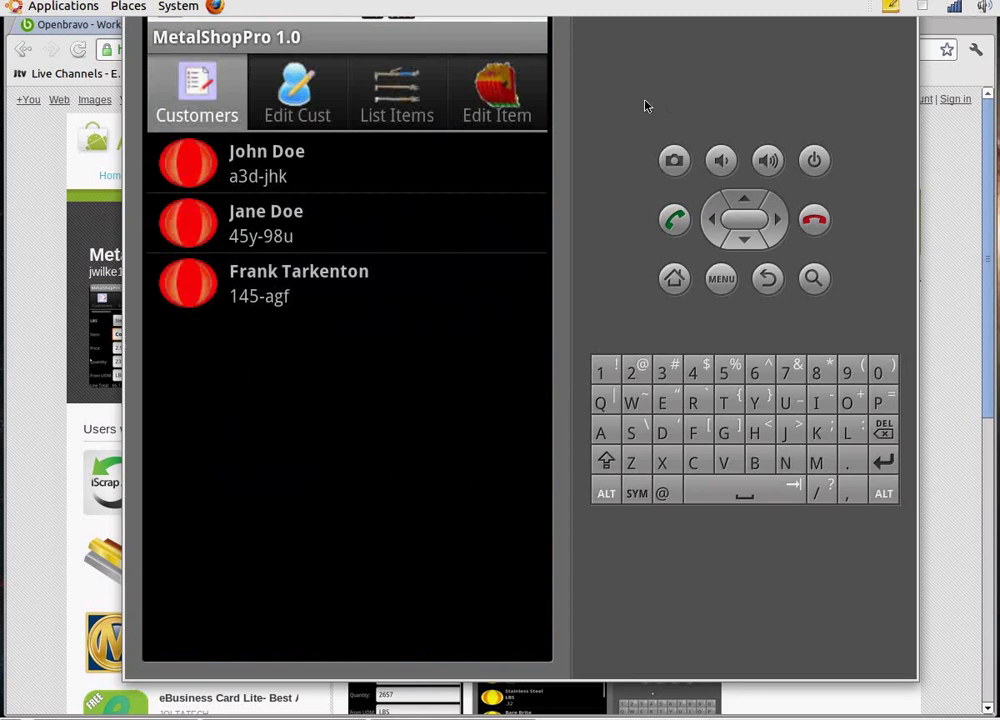
pyautogui.click(291, 117)
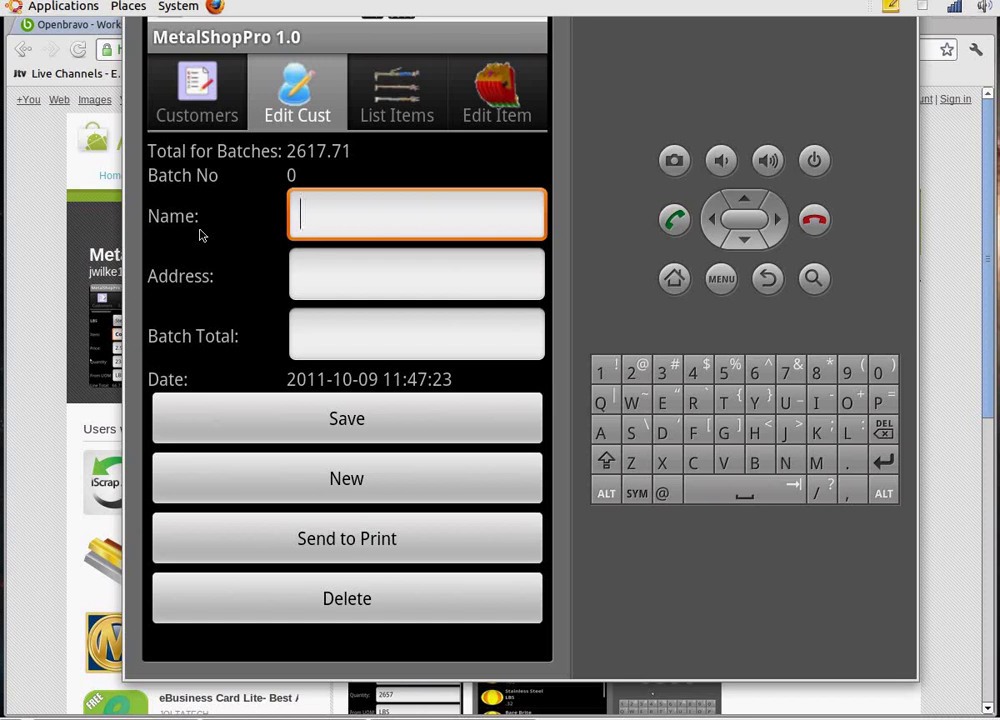
# Enter the customer's name and street address in the customer form, then hide the keyboard
pyautogui.write('Fred Flinsto')
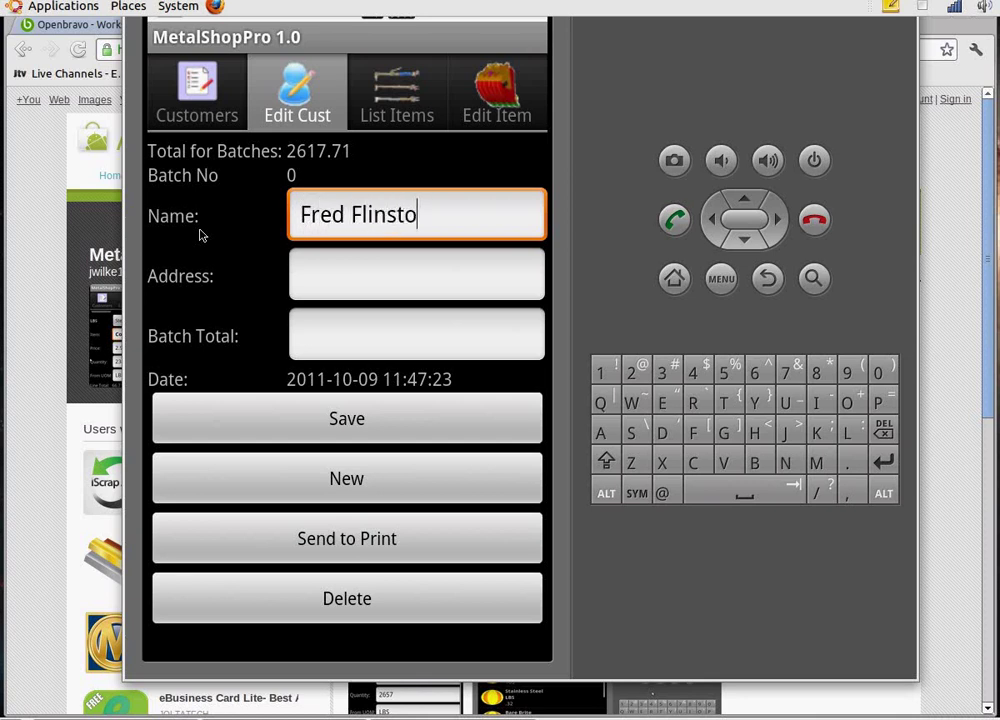
pyautogui.write('ne')
pyautogui.click(343, 286)
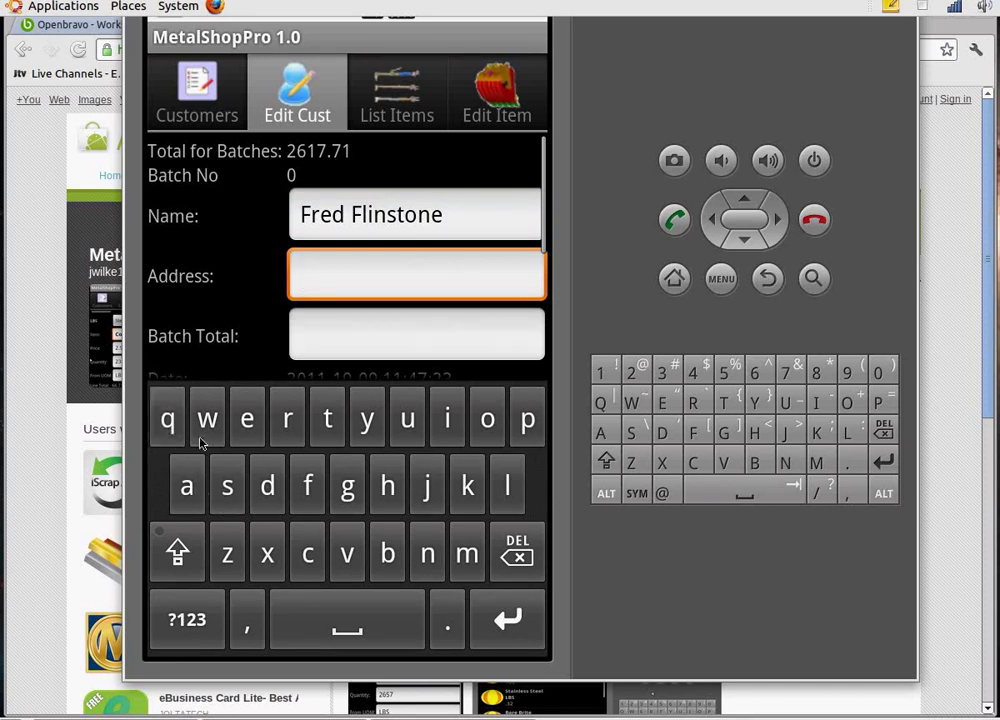
pyautogui.click(168, 425)
pyautogui.click(370, 428)
pyautogui.click(408, 420)
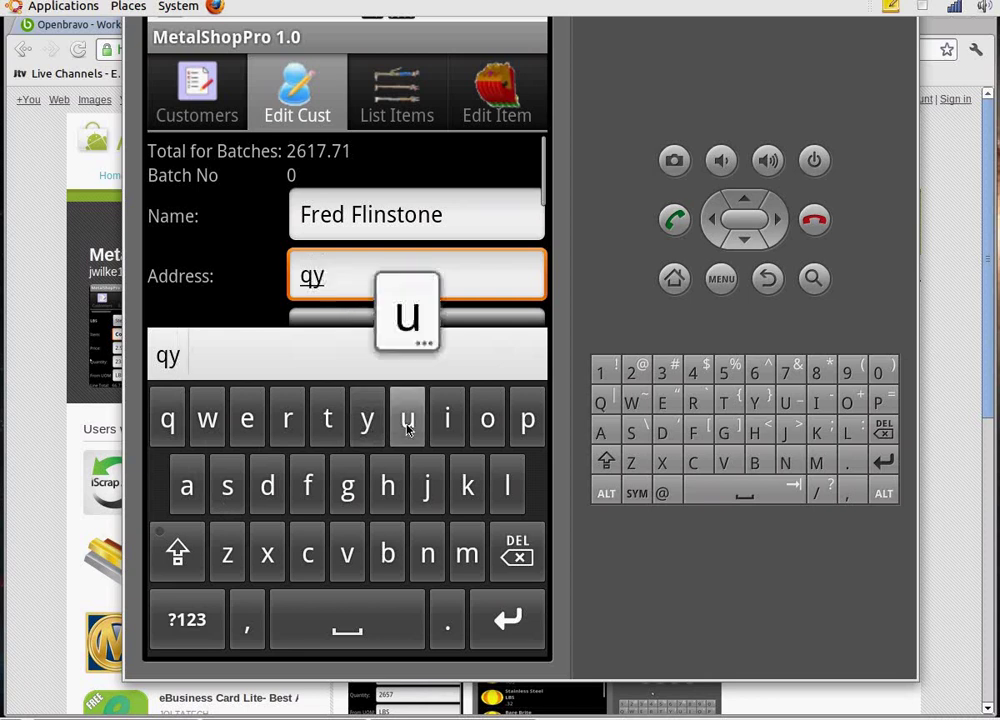
pyautogui.click(190, 622)
pyautogui.click(408, 503)
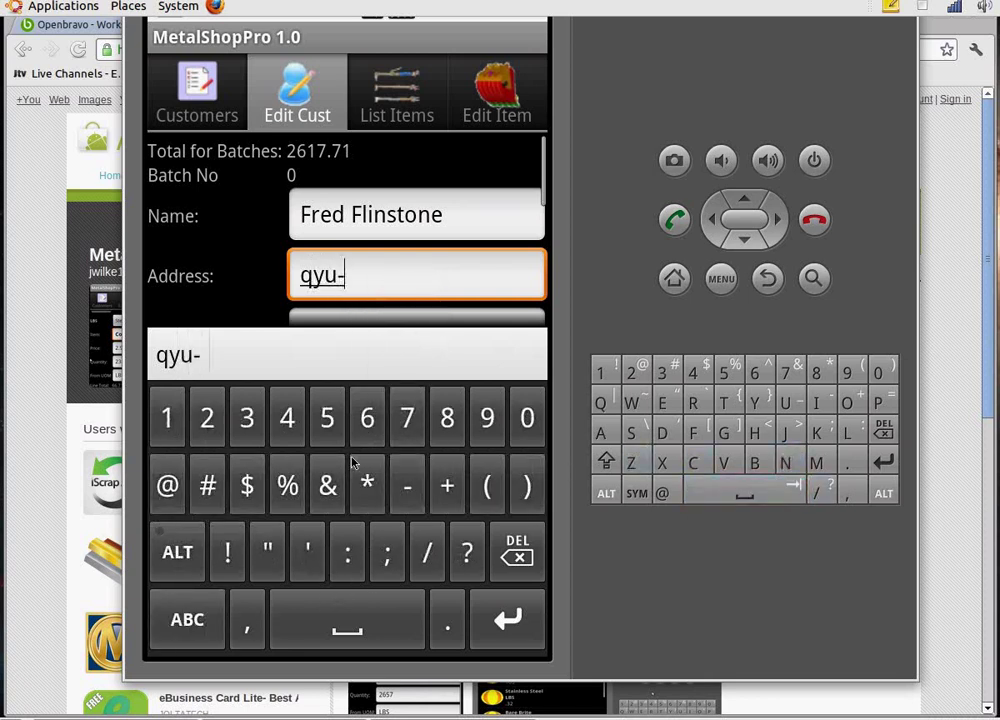
pyautogui.click(329, 435)
pyautogui.click(279, 432)
pyautogui.click(246, 418)
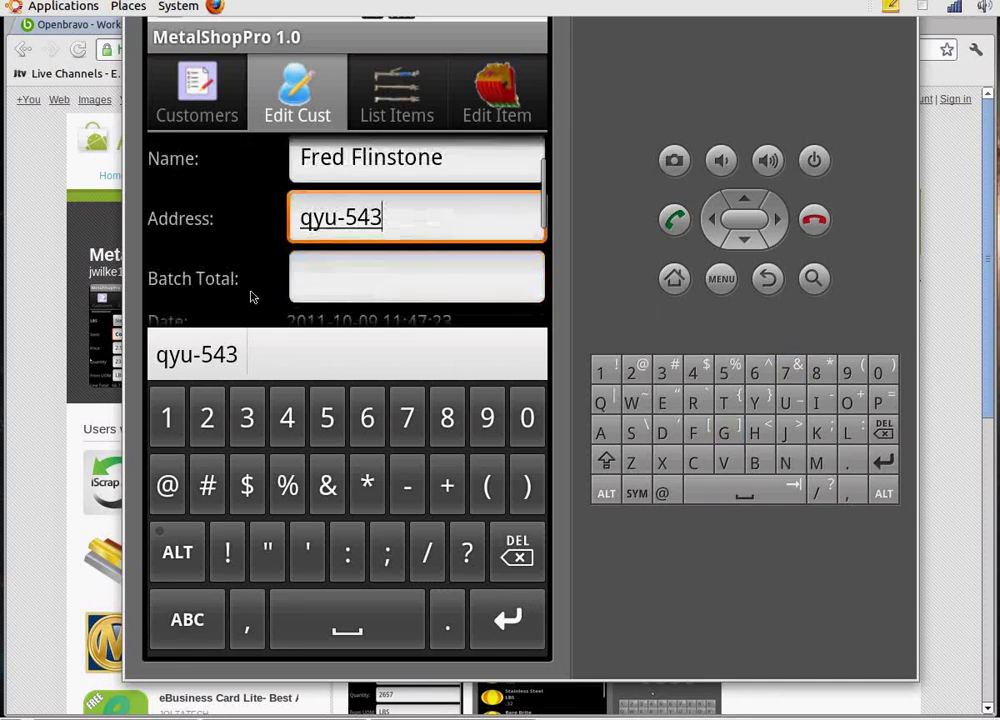
pyautogui.press('Return')
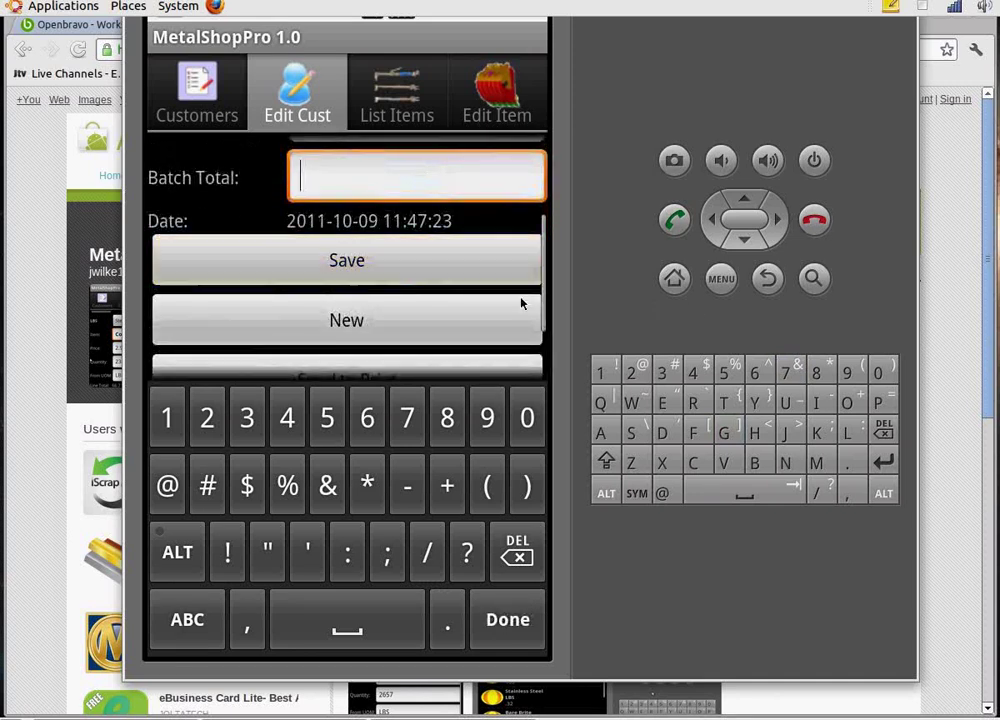
pyautogui.click(768, 278)
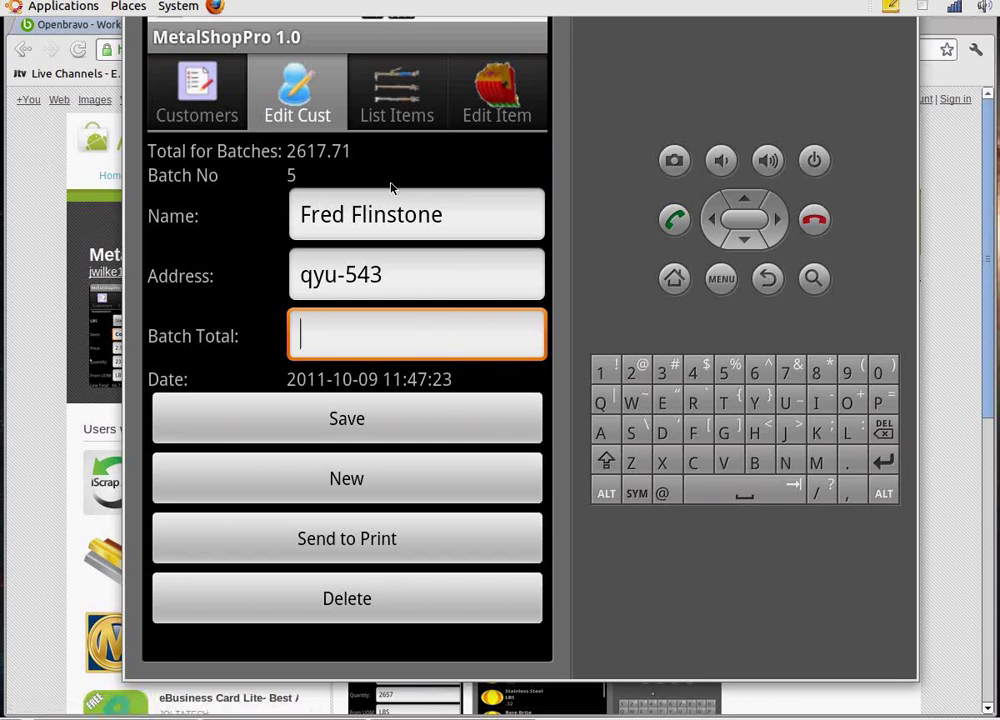
# Add and save Steel No 1 at 1.65 ton, then check the item list and batch total
pyautogui.click(490, 113)
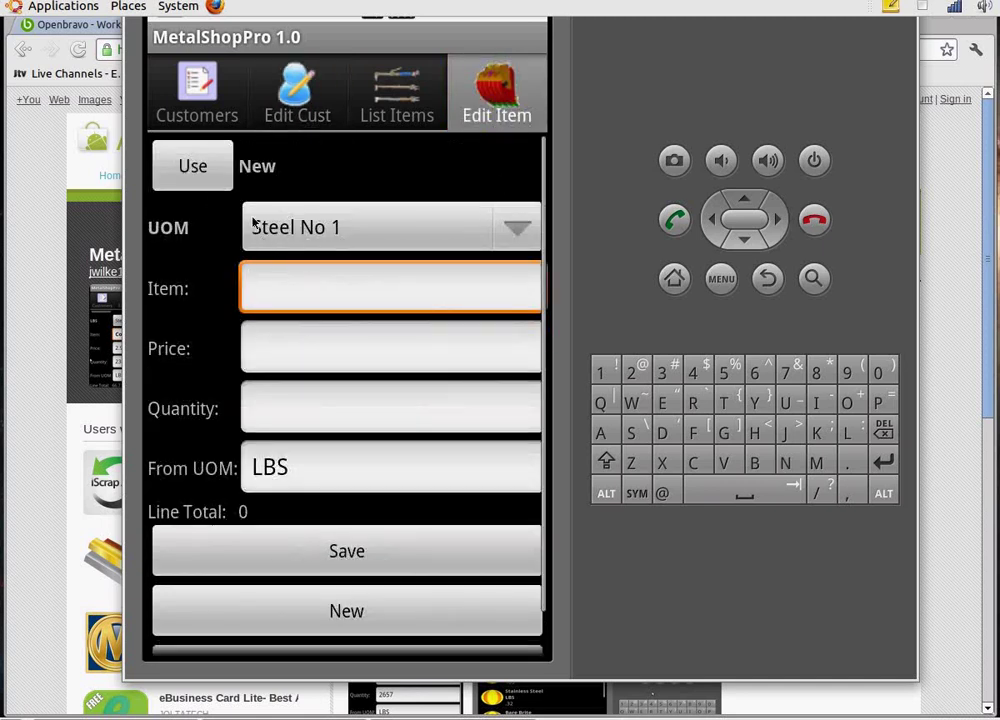
pyautogui.click(203, 176)
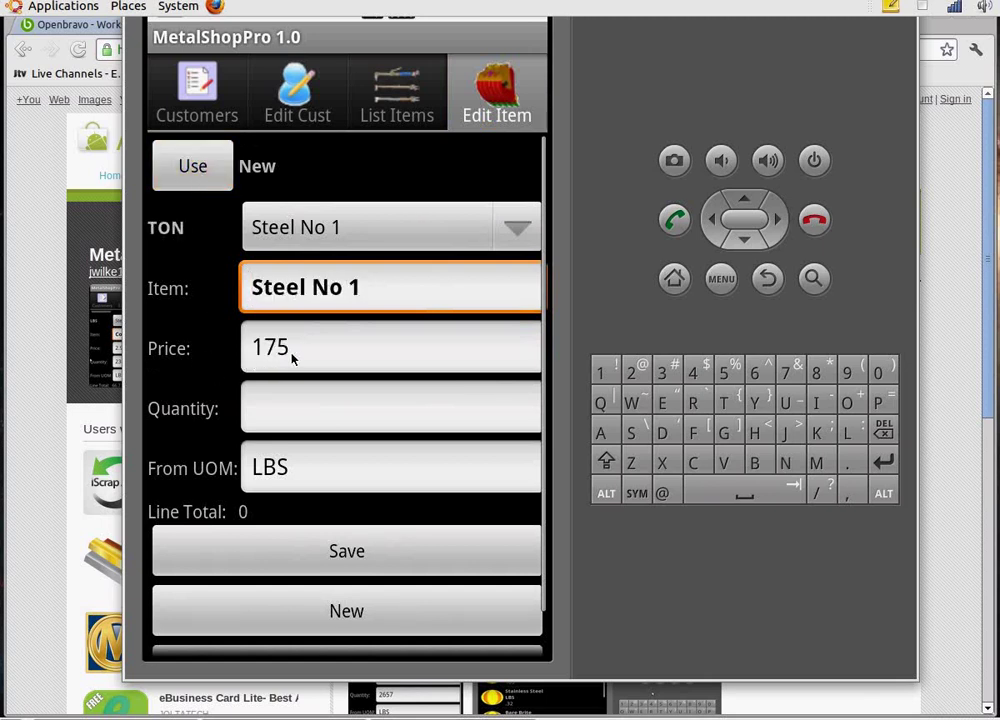
pyautogui.click(301, 405)
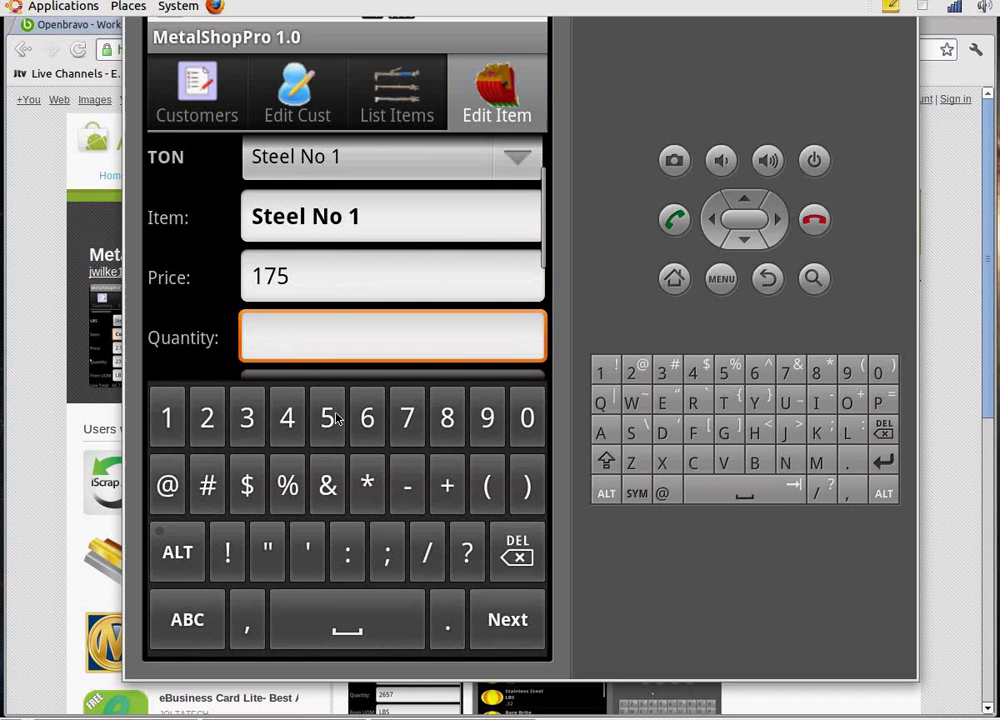
pyautogui.click(767, 285)
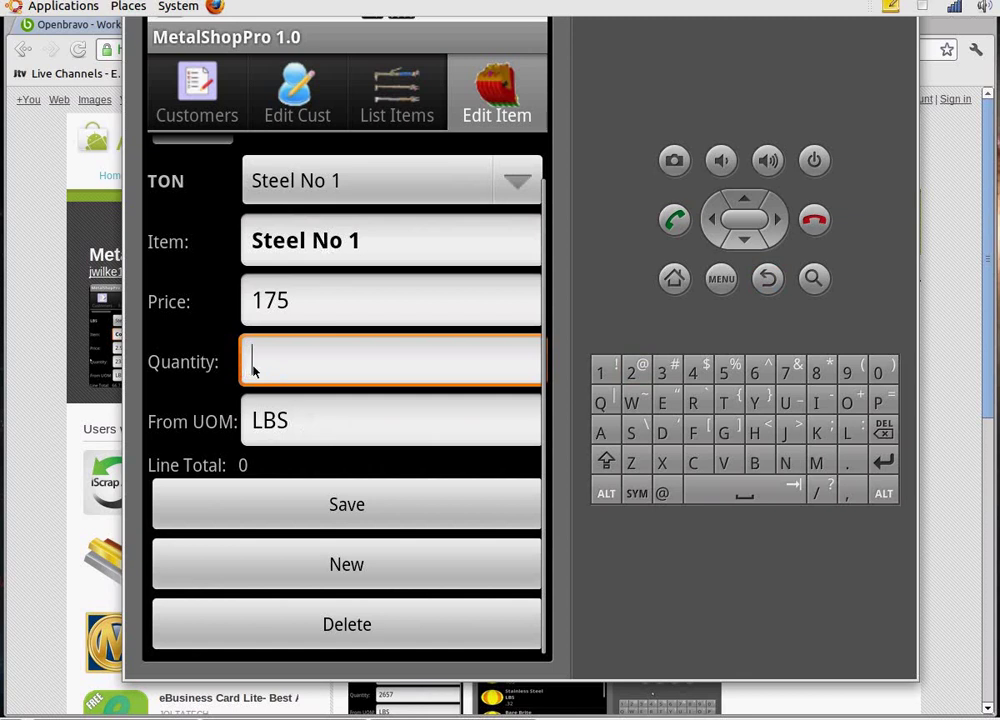
pyautogui.write('1.65')
pyautogui.click(377, 437)
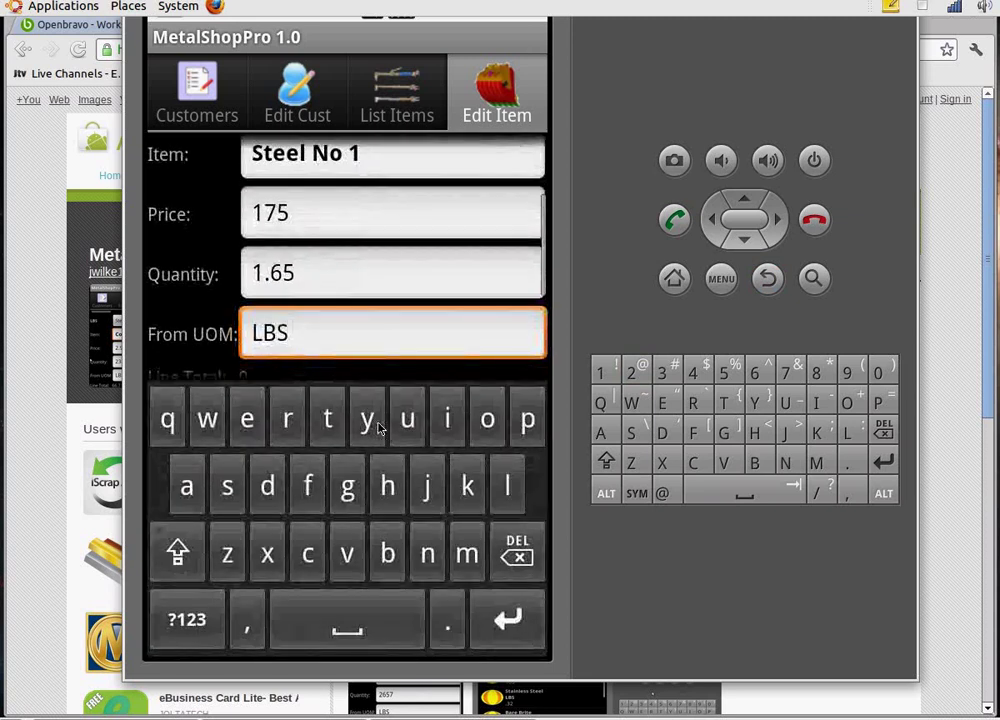
pyautogui.press('BackSpace')
pyautogui.press('BackSpace')
pyautogui.press('BackSpace')
pyautogui.write('to')
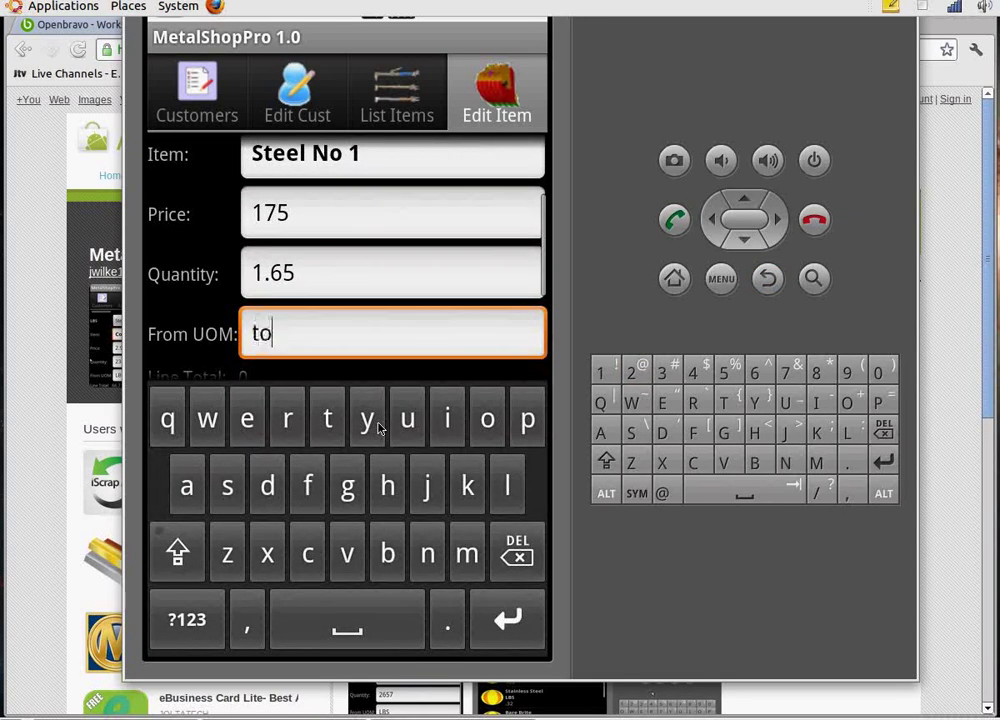
pyautogui.write('n')
pyautogui.click(768, 278)
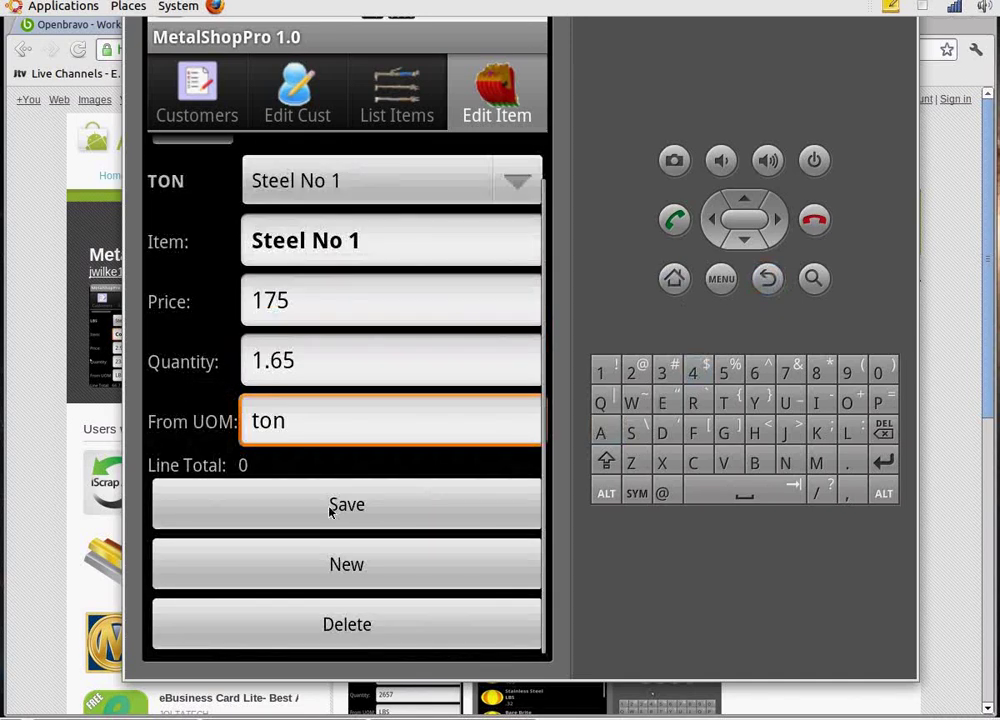
pyautogui.click(330, 510)
pyautogui.click(399, 115)
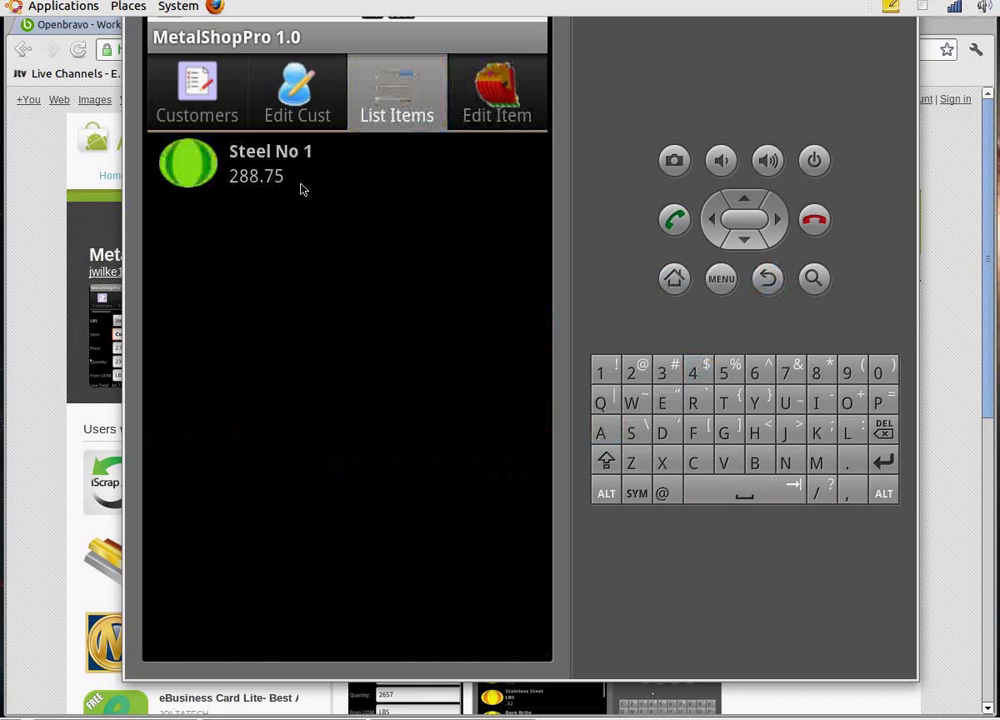
pyautogui.click(314, 124)
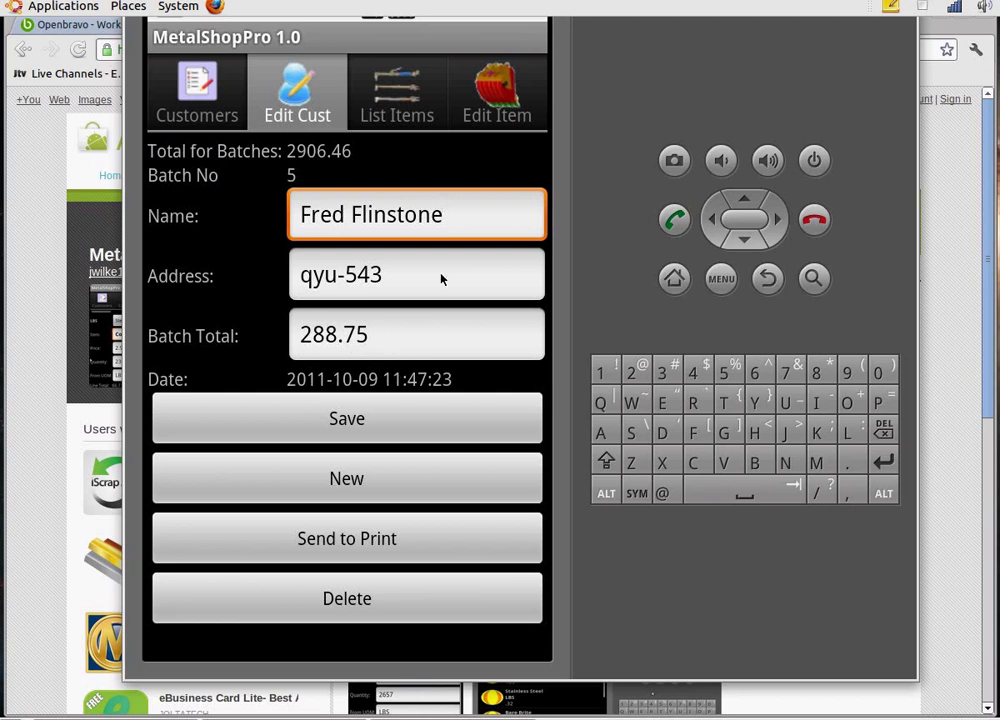
# Add and save Copper No 1 at quantity 50, then review both batch items
pyautogui.click(497, 100)
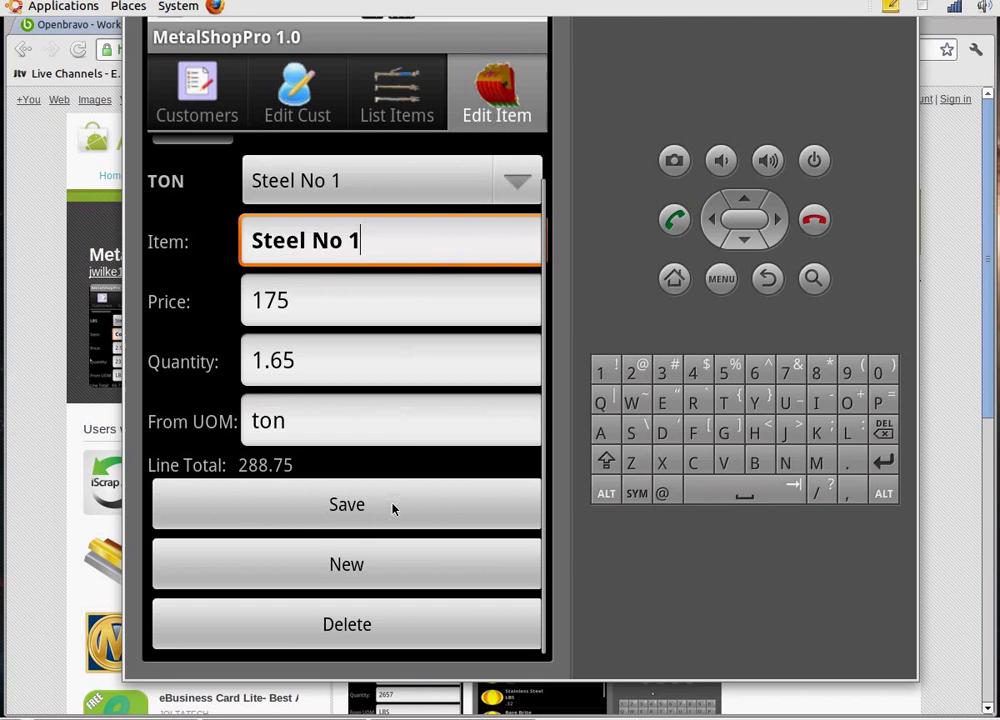
pyautogui.click(449, 578)
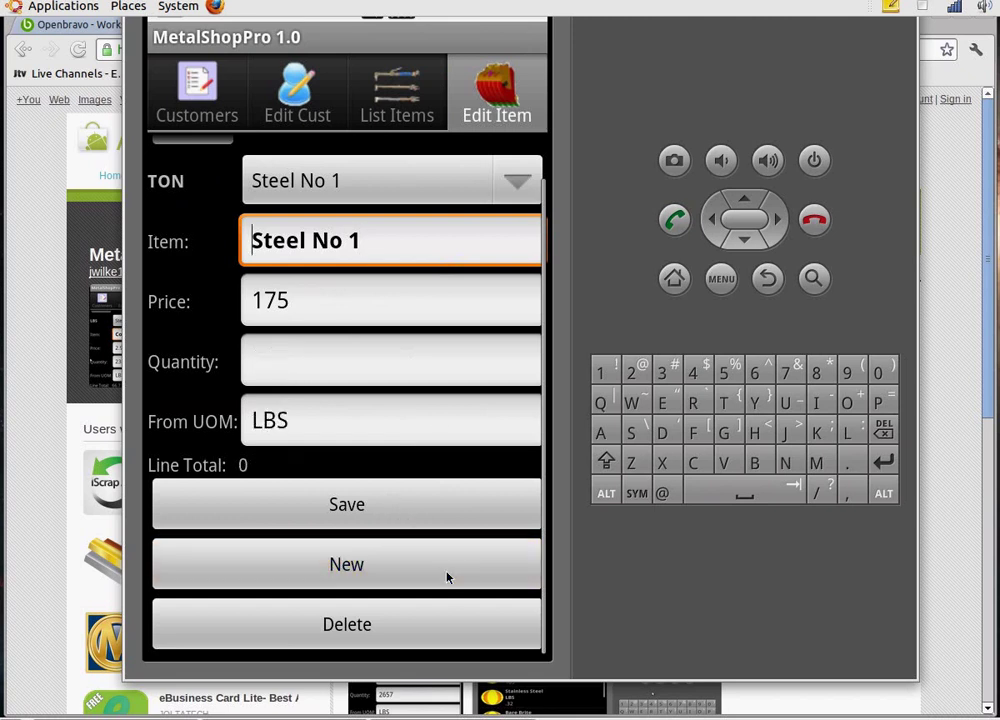
pyautogui.click(511, 181)
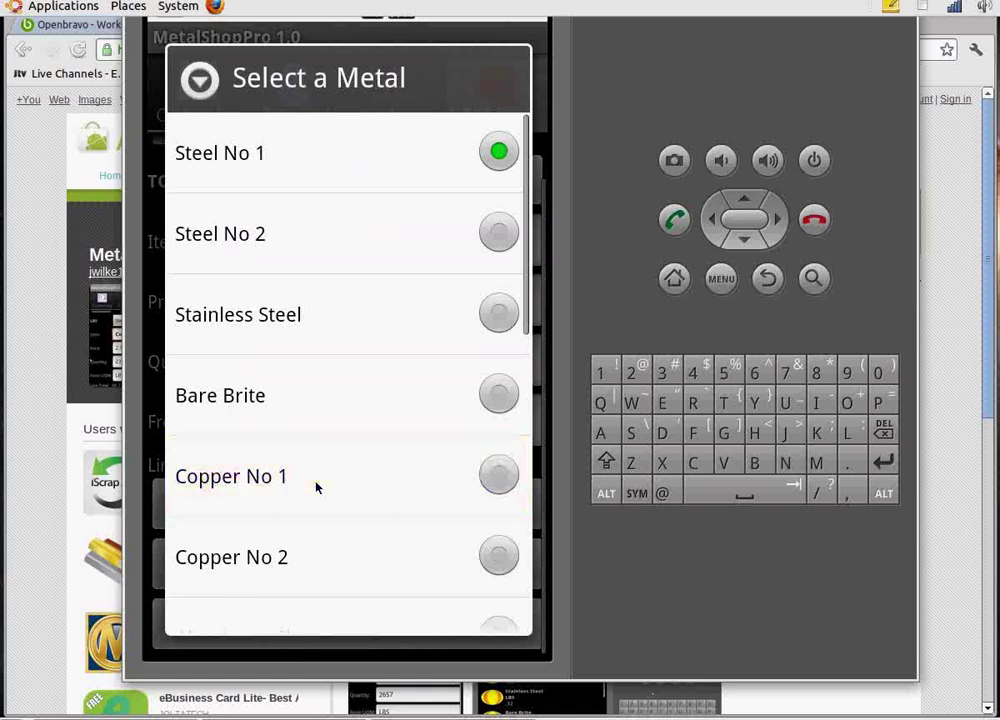
pyautogui.click(316, 487)
pyautogui.click(334, 375)
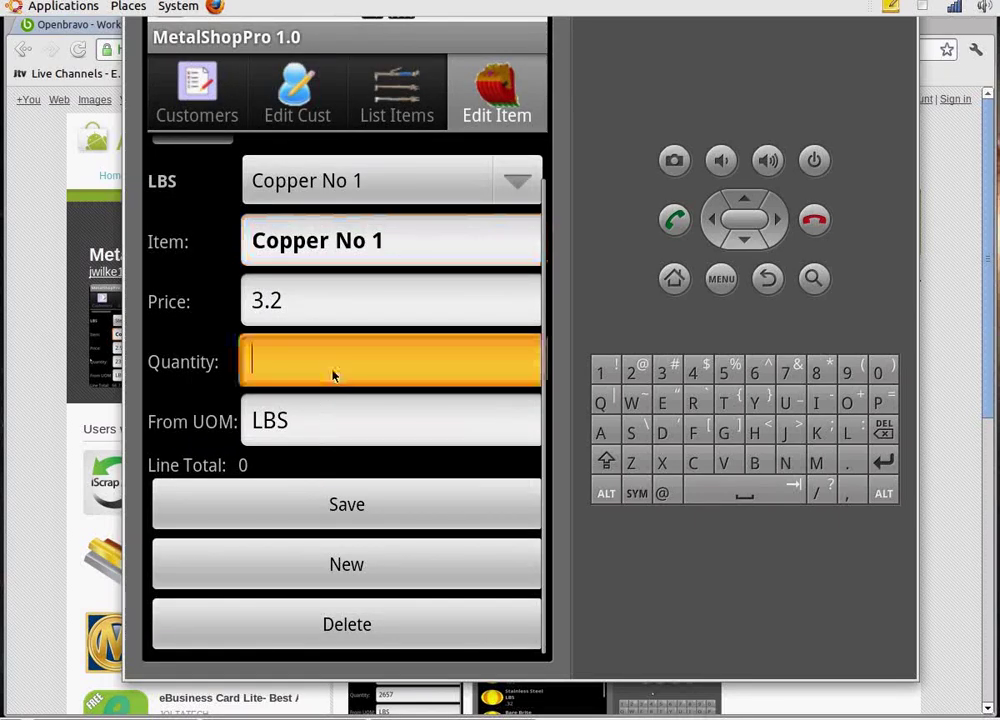
pyautogui.write('50')
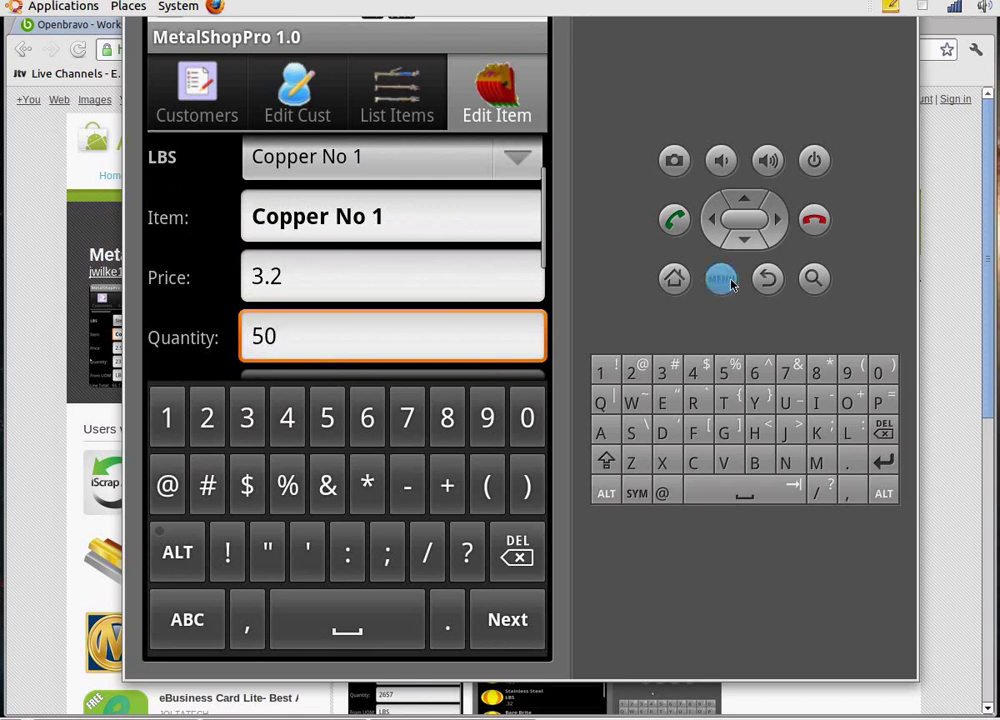
pyautogui.click(767, 282)
pyautogui.click(417, 506)
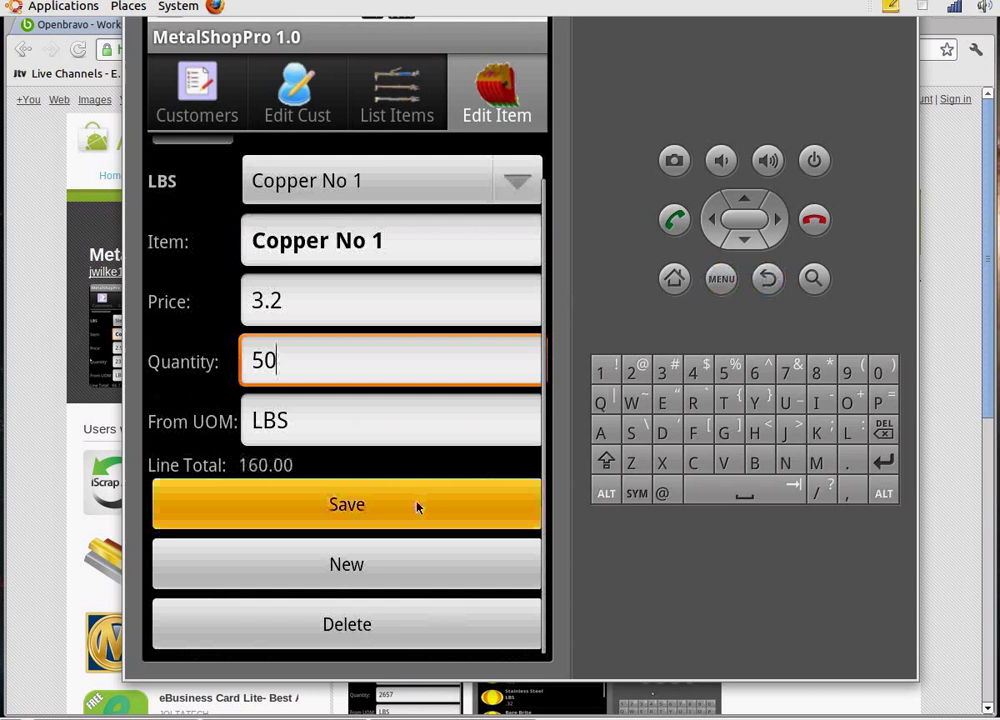
pyautogui.click(399, 118)
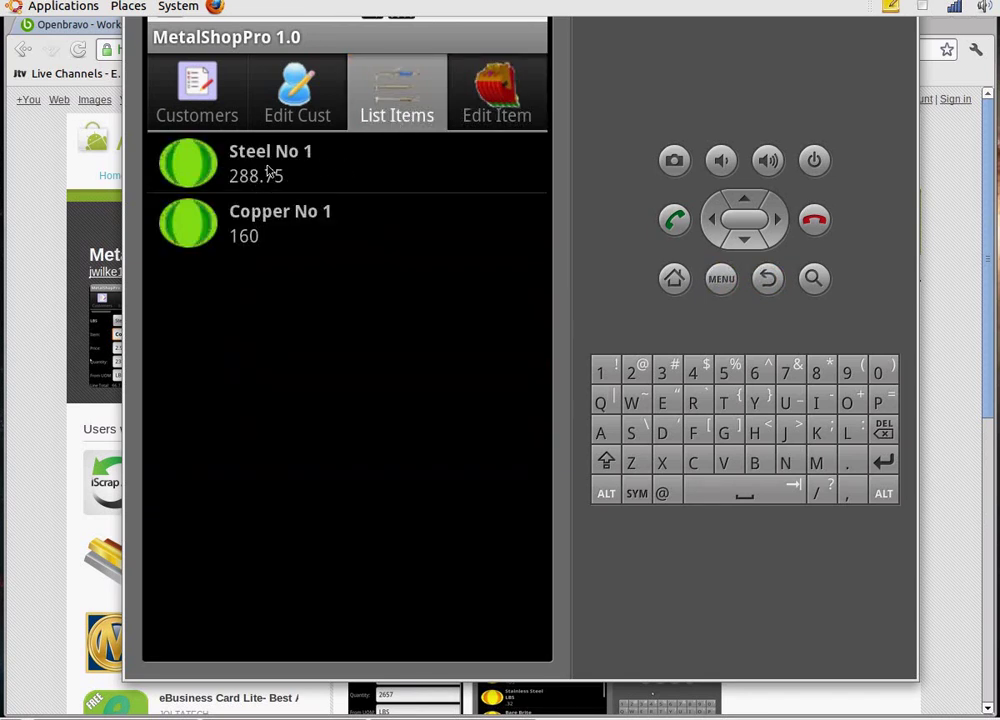
pyautogui.click(297, 90)
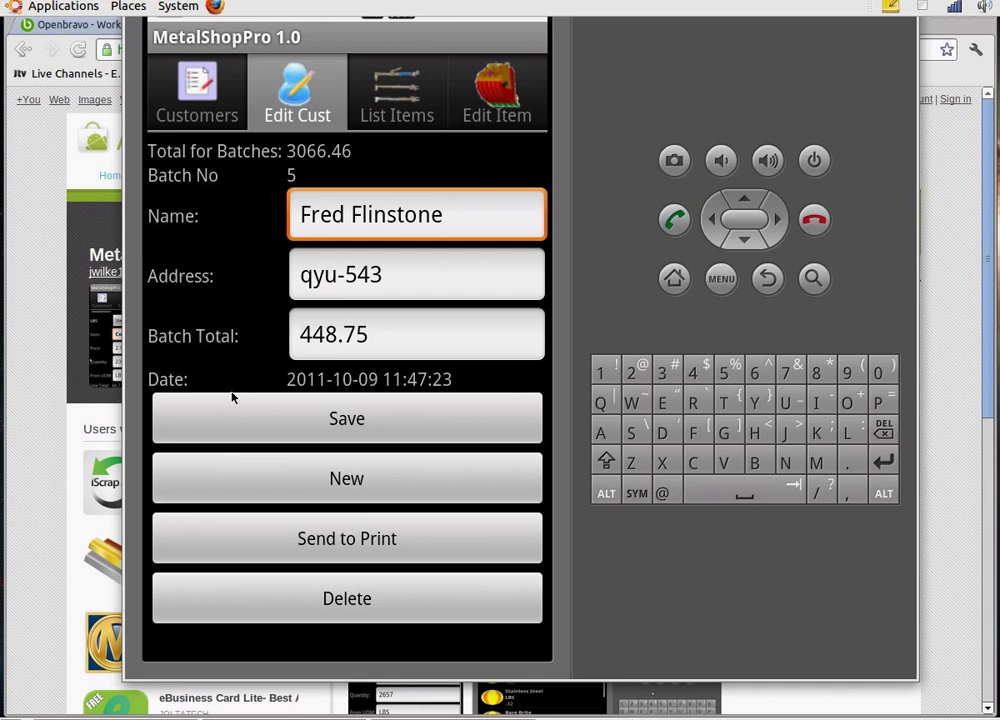
# Print the 448.75 batch receipt and send it by e-mail
pyautogui.click(322, 542)
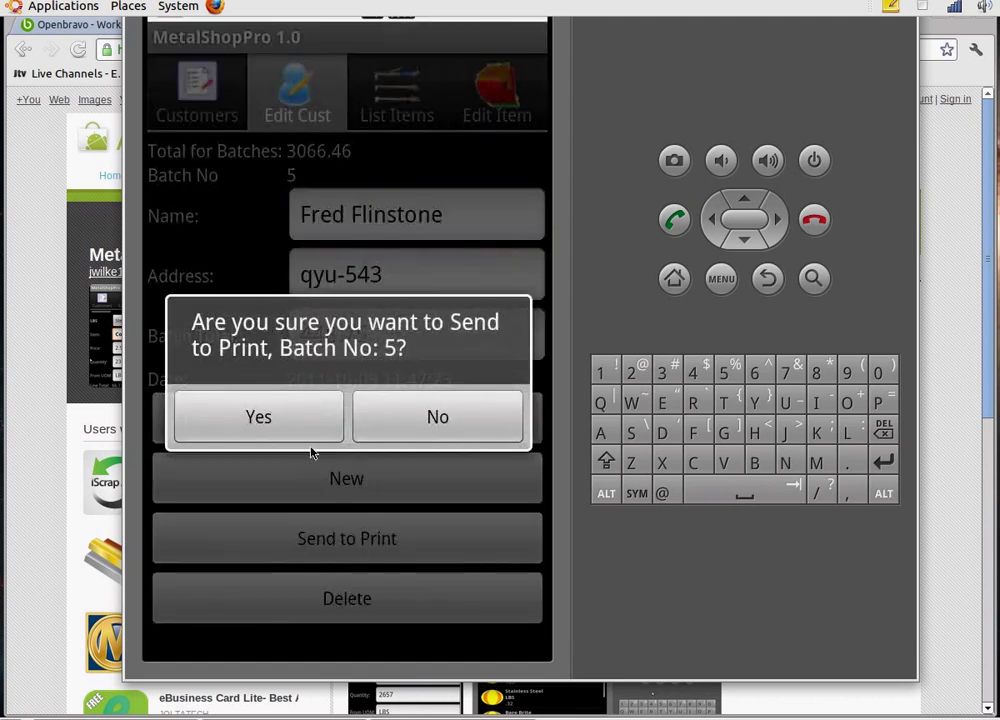
pyautogui.click(308, 432)
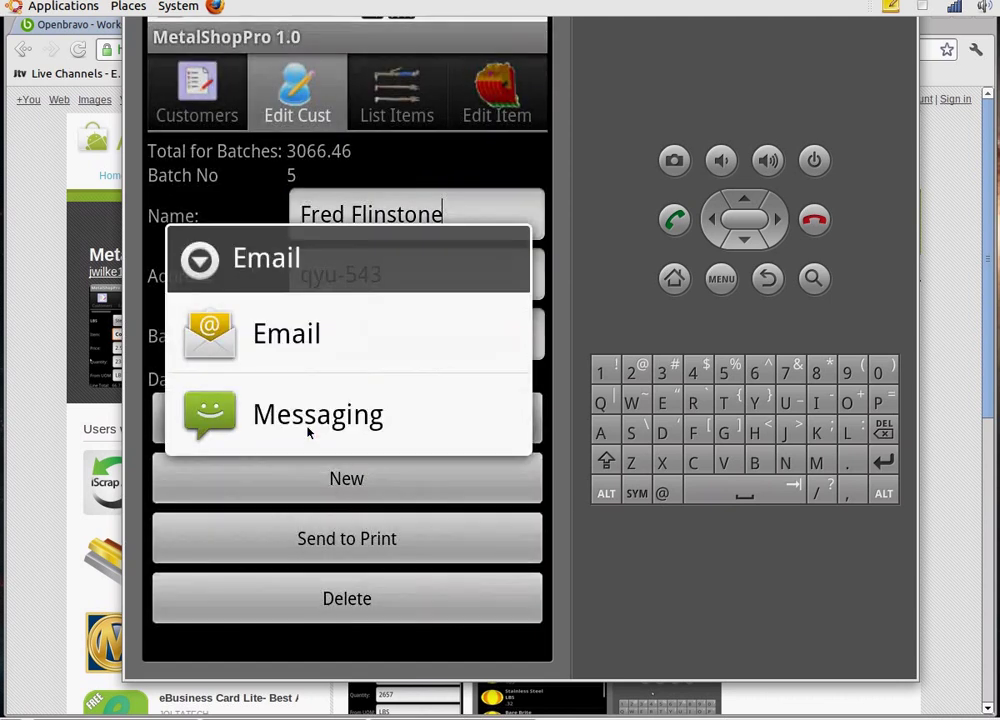
pyautogui.click(308, 338)
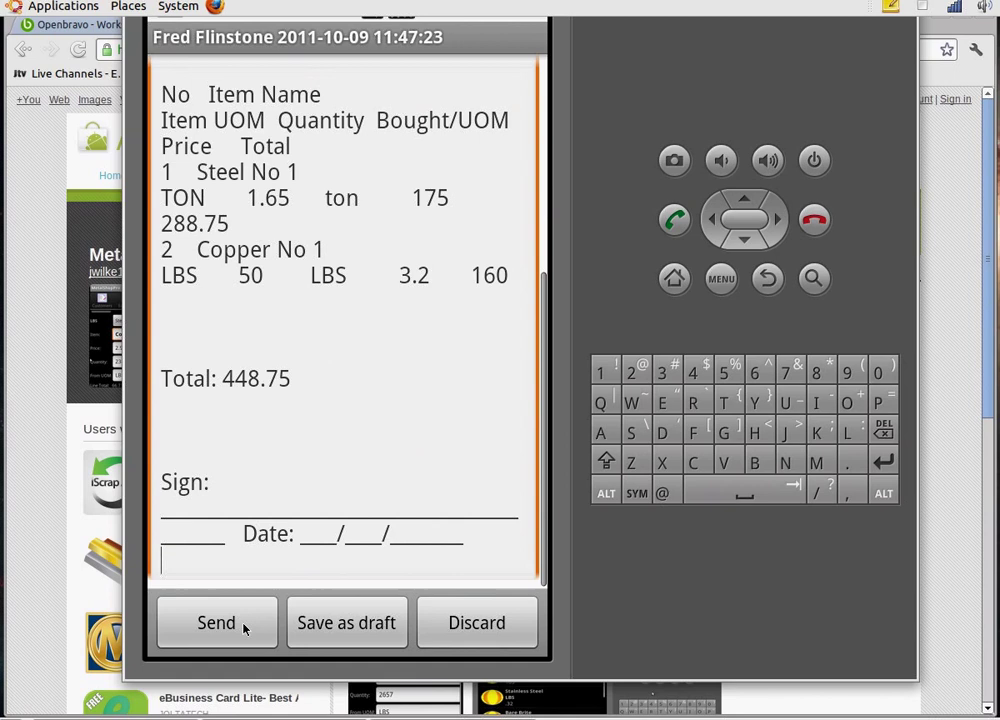
pyautogui.click(216, 623)
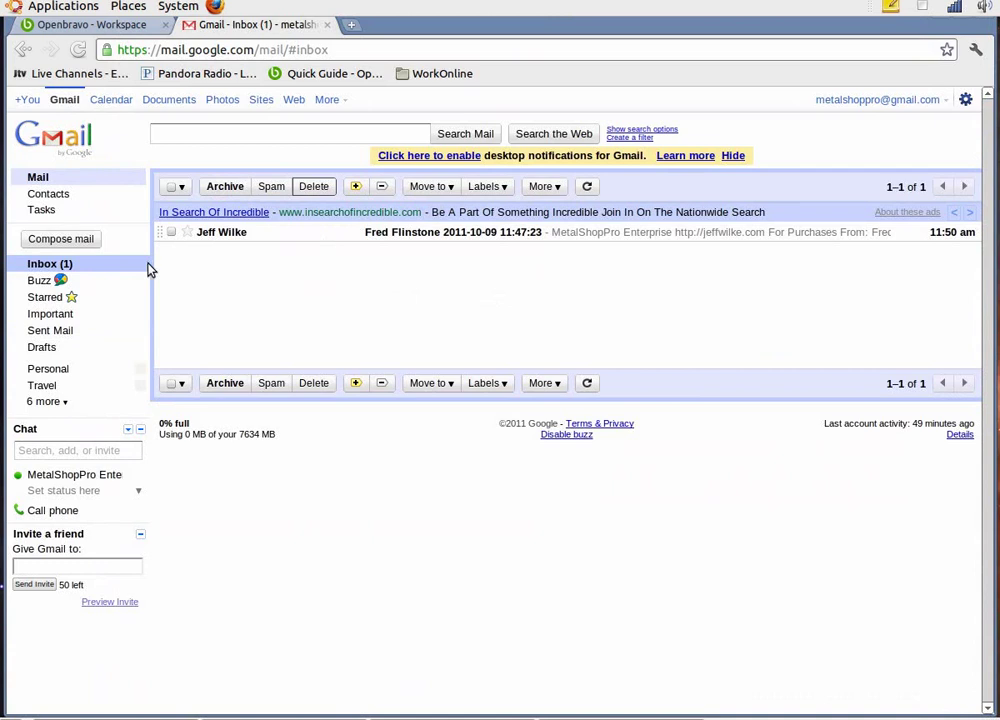
# Refresh the Gmail inbox, check the 448.75 MetalShopPro receipt, then switch to the Openbravo Workspace
pyautogui.click(62, 265)
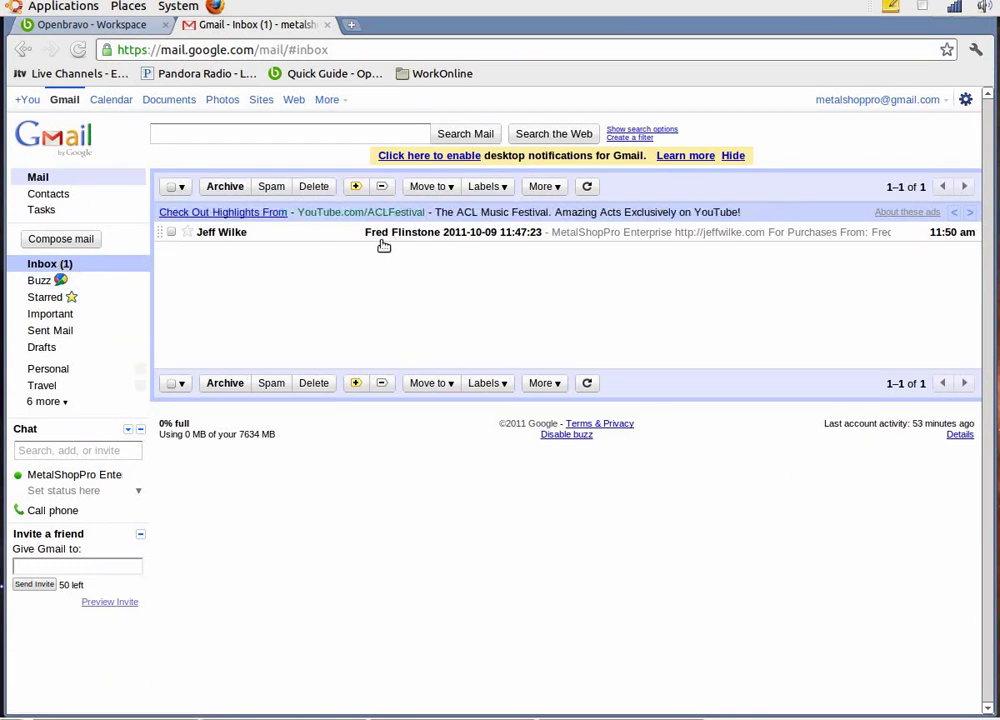
pyautogui.click(415, 234)
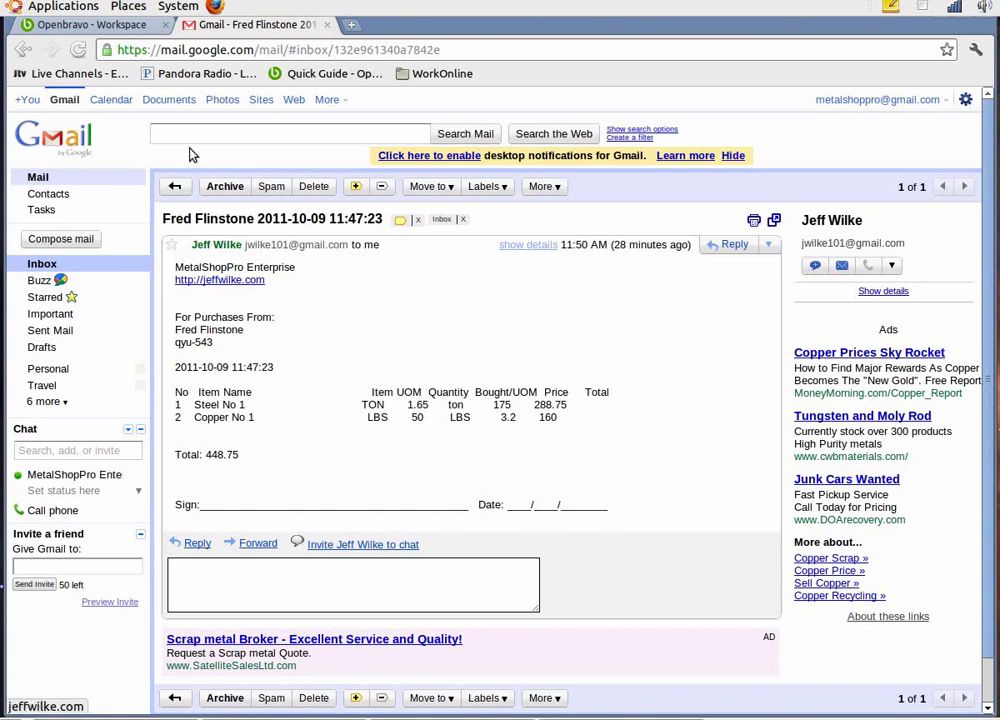
pyautogui.click(95, 25)
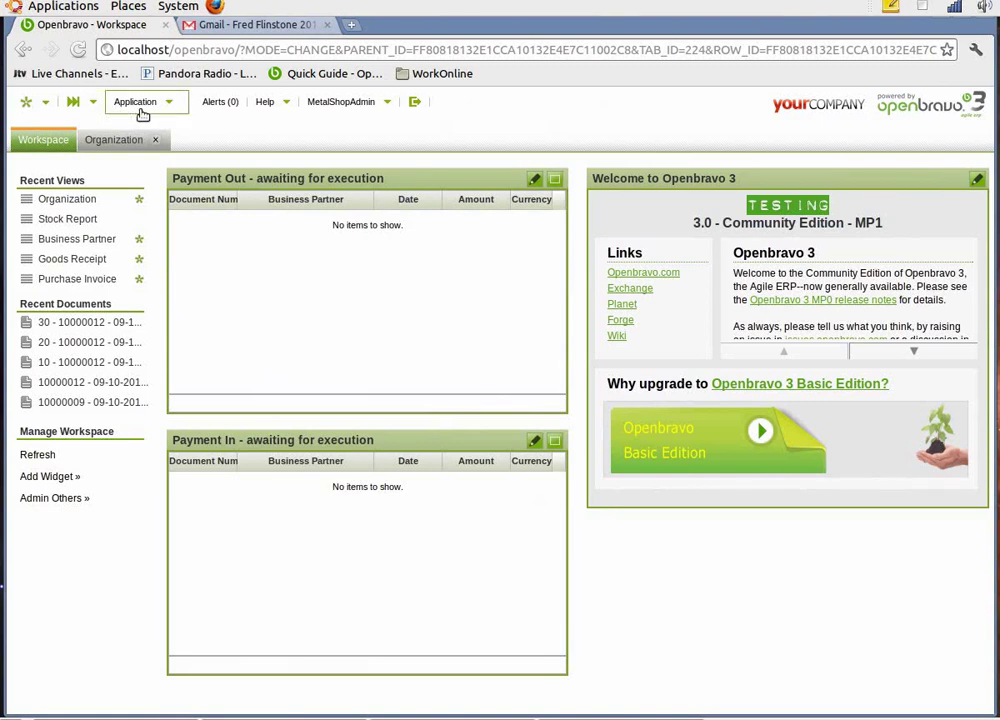
# Search the Create New launcher for 'busi' to find Business Partner
pyautogui.click(29, 103)
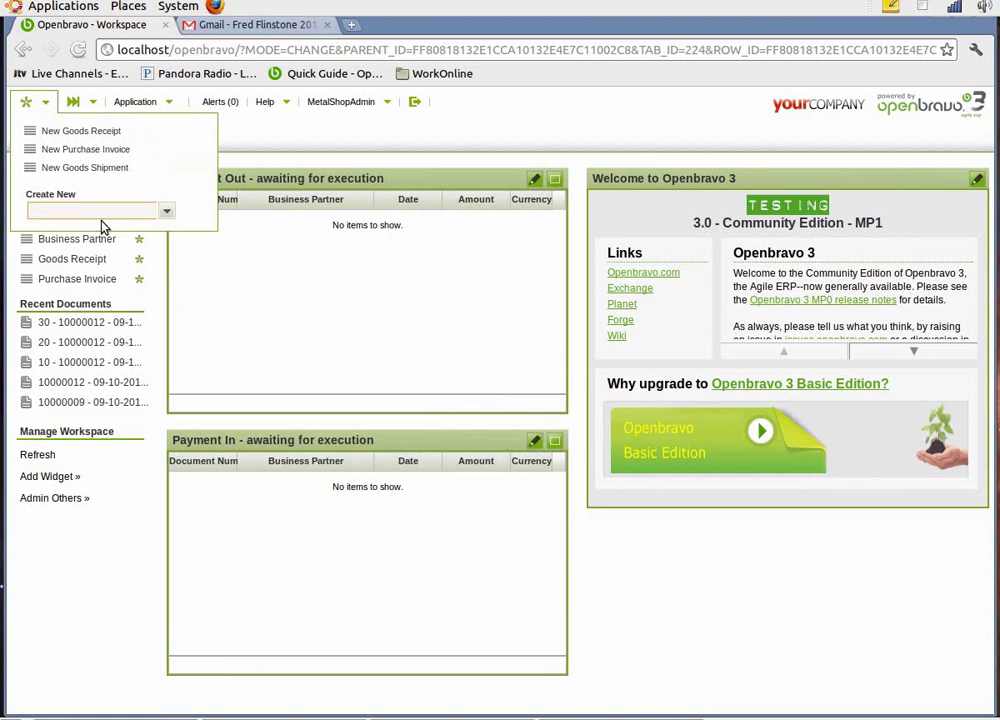
pyautogui.write('bu')
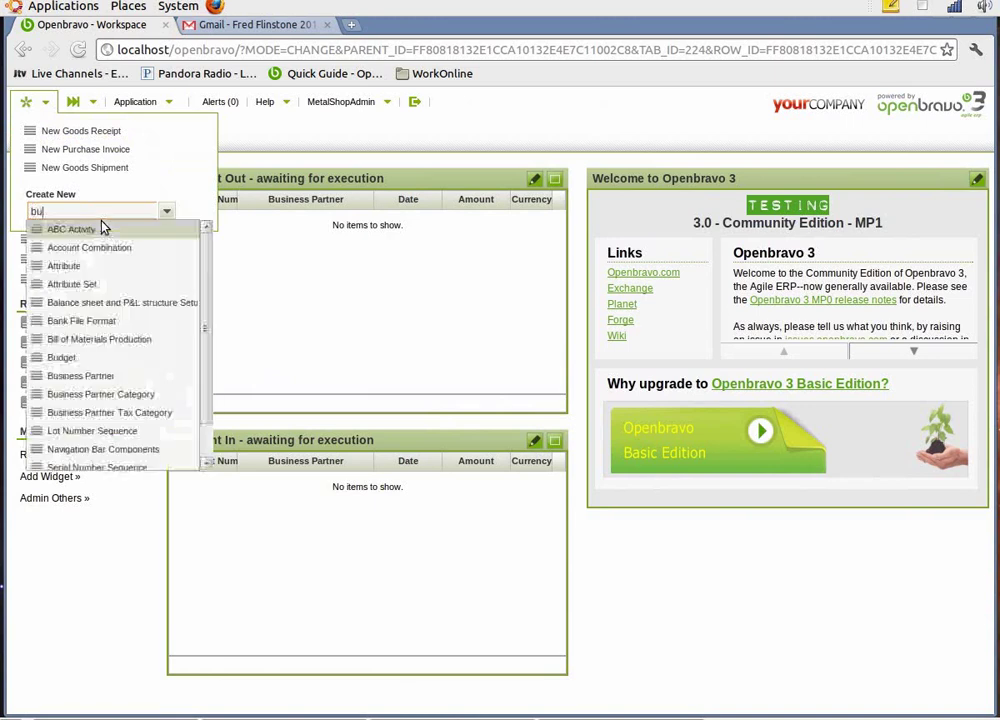
pyautogui.write('si')
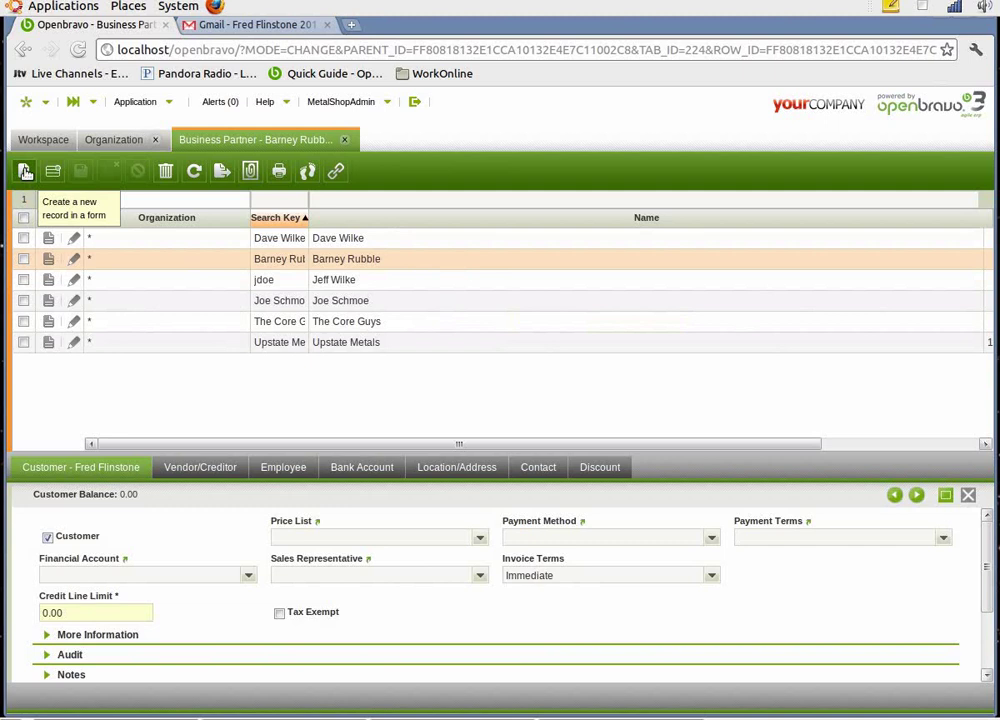
# Save a new business partner with the customer's name as search key and name, category Metal Suppliers
pyautogui.click(25, 172)
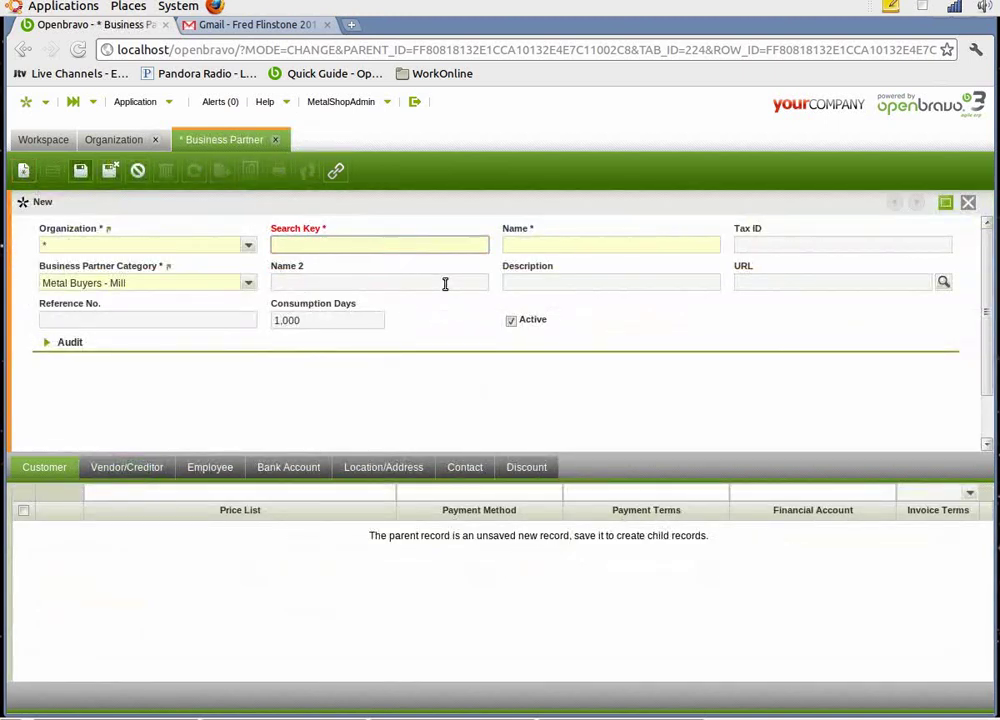
pyautogui.write('Fred Flin')
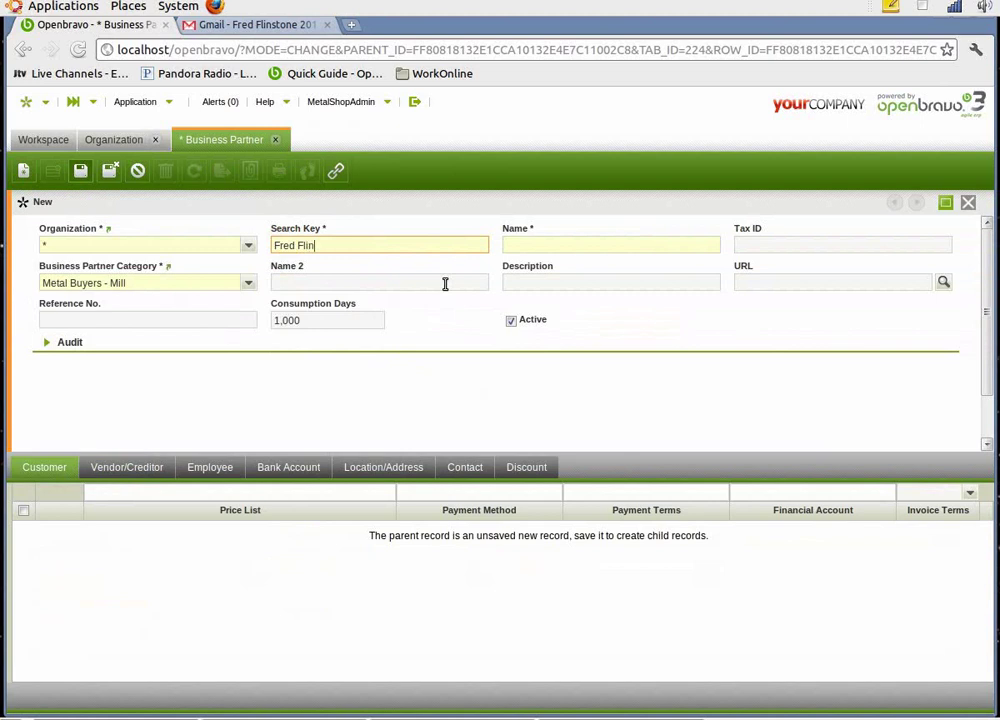
pyautogui.write('ston')
pyautogui.press('Tab')
pyautogui.write('Fre')
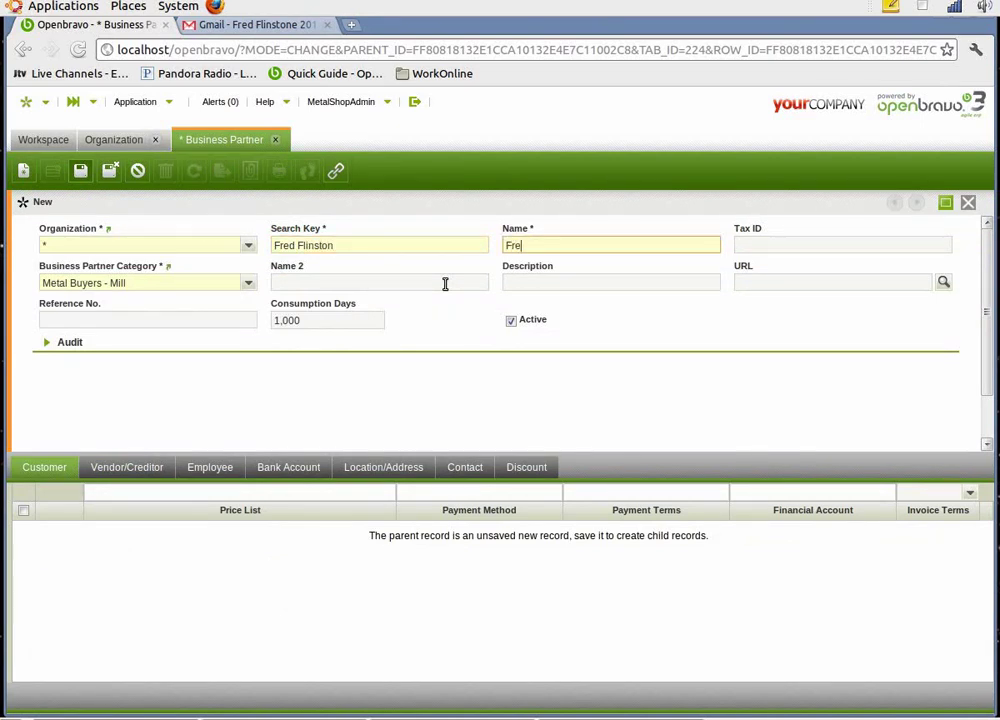
pyautogui.write('d Flinston')
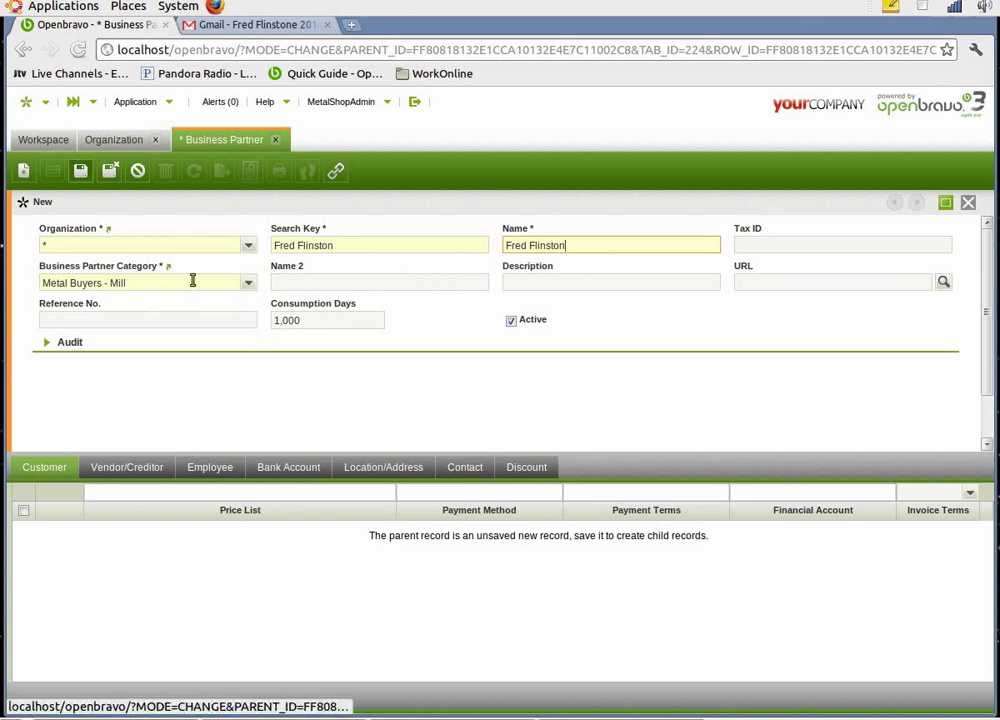
pyautogui.click(250, 284)
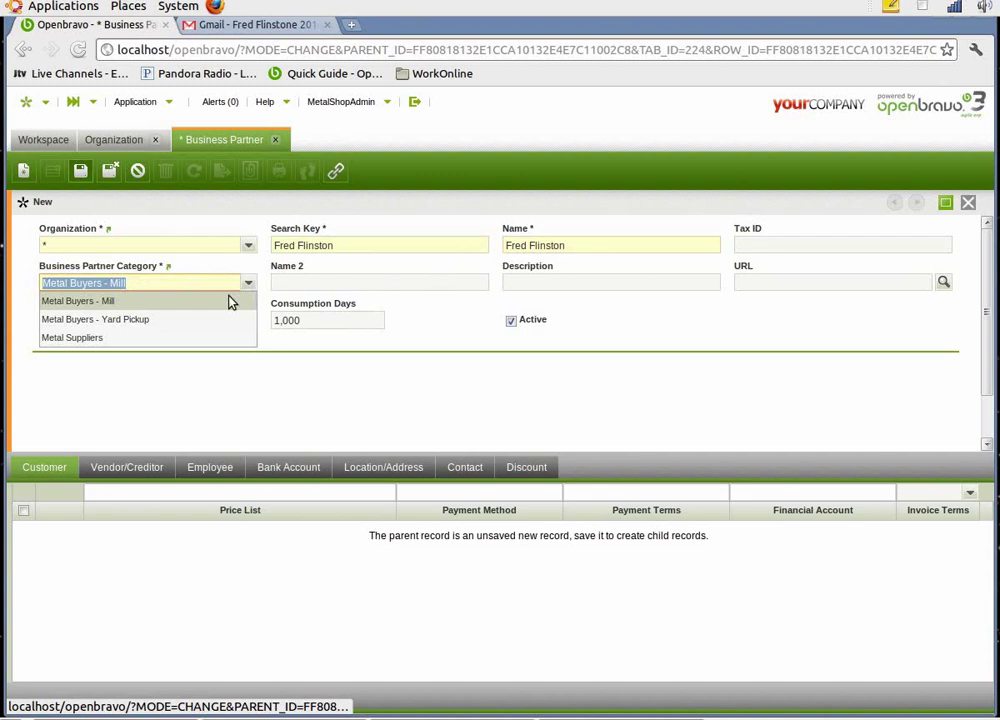
pyautogui.click(140, 340)
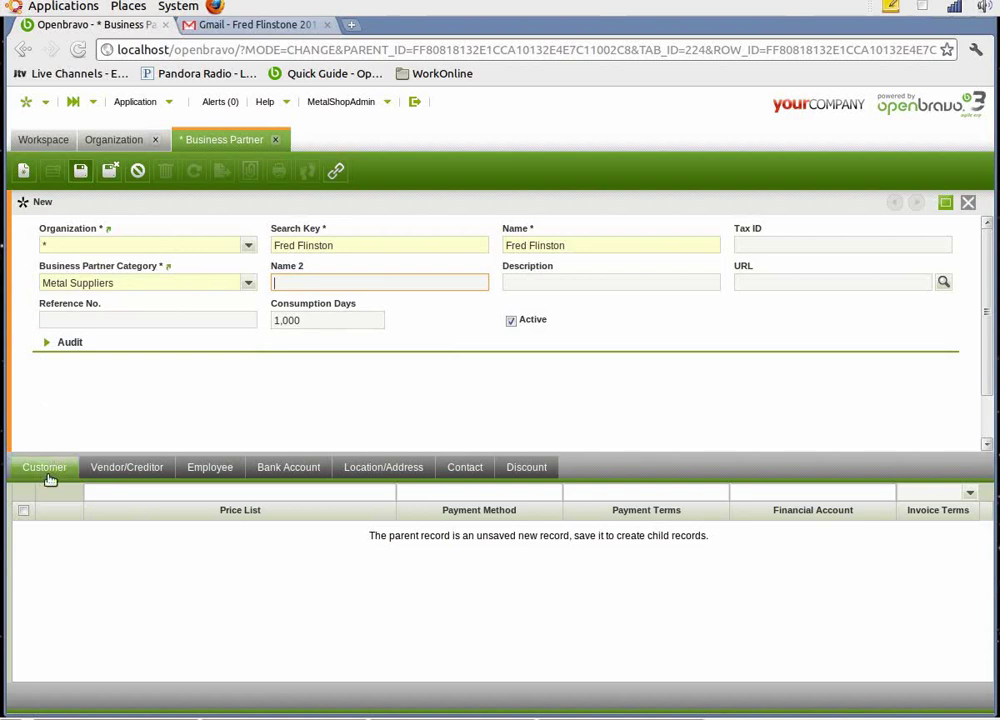
pyautogui.click(80, 170)
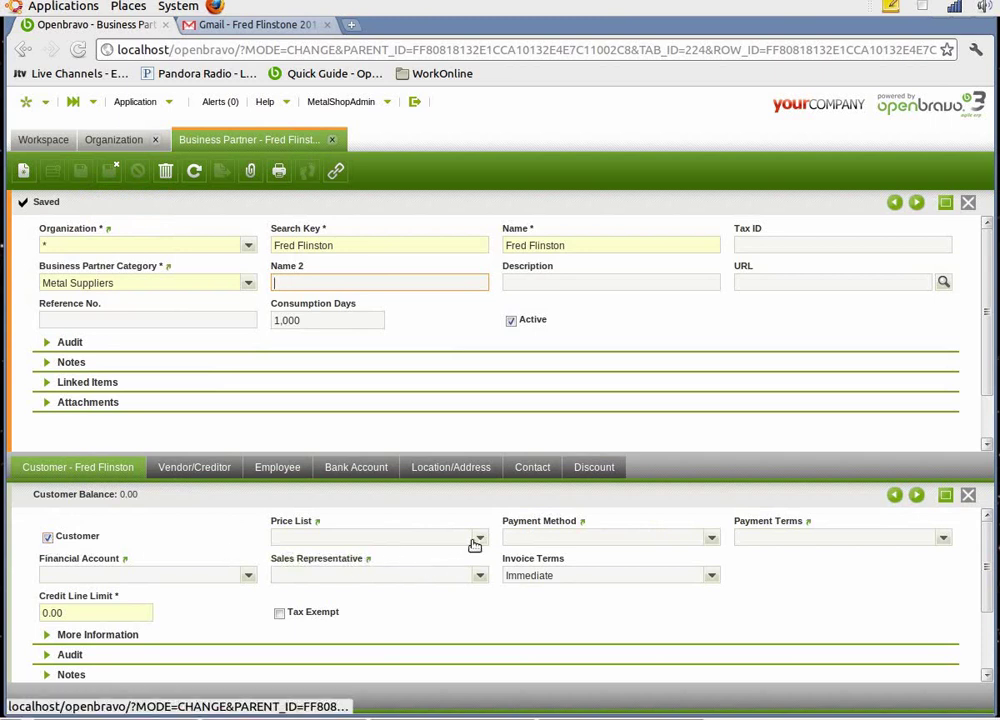
# Mark the partner as a vendor with MetalShopPro Sales Price List as purchase price list, and save
pyautogui.click(207, 473)
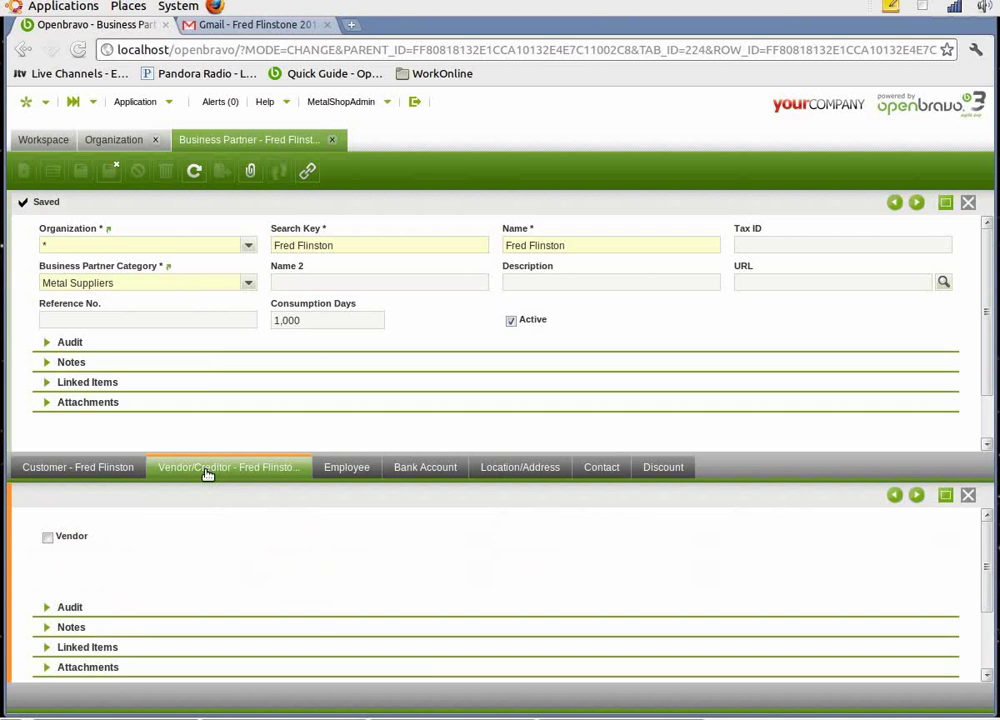
pyautogui.click(48, 538)
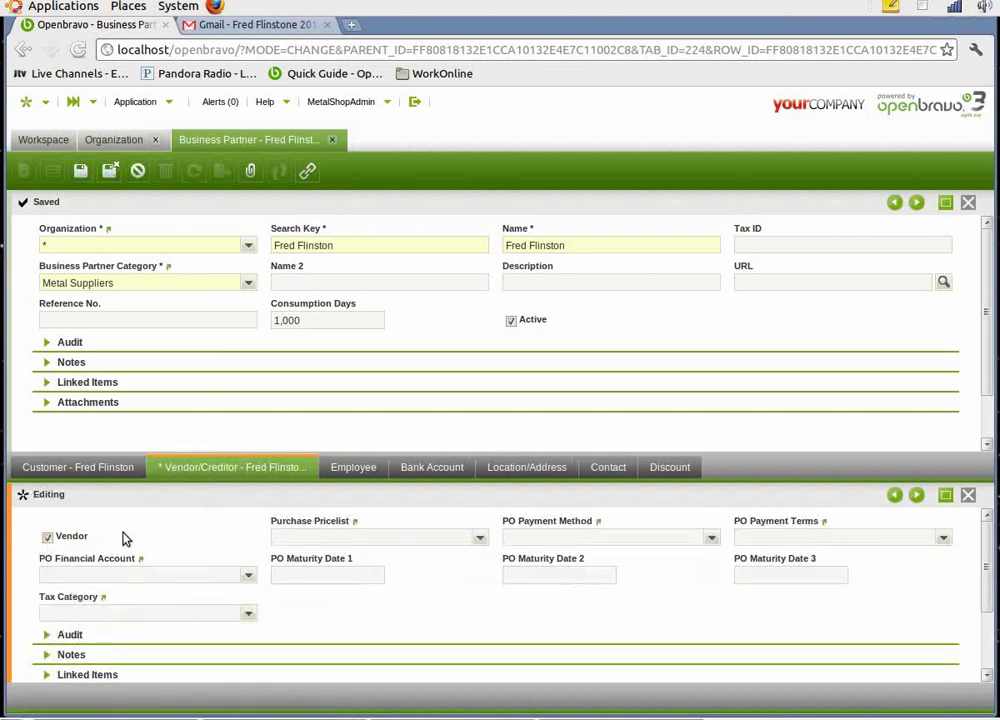
pyautogui.click(479, 541)
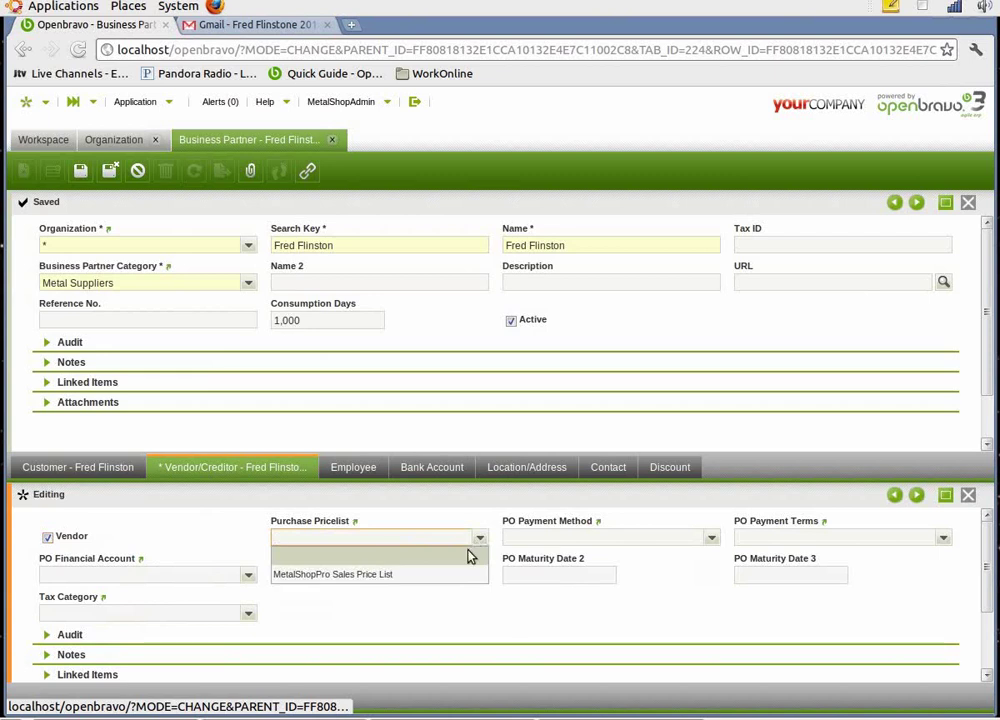
pyautogui.click(421, 576)
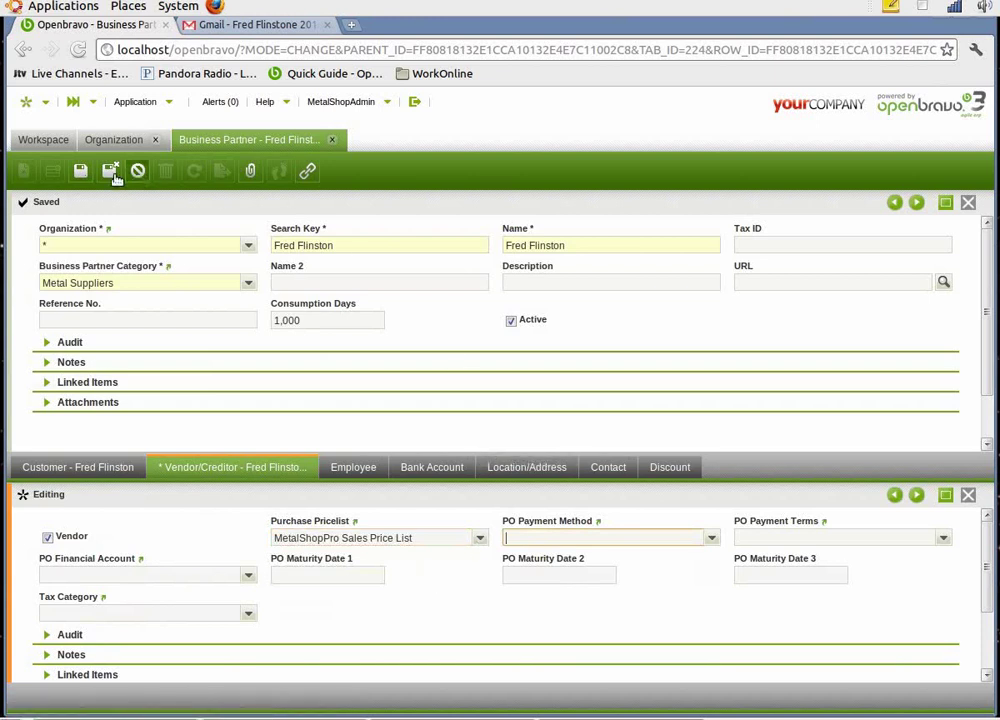
pyautogui.click(80, 171)
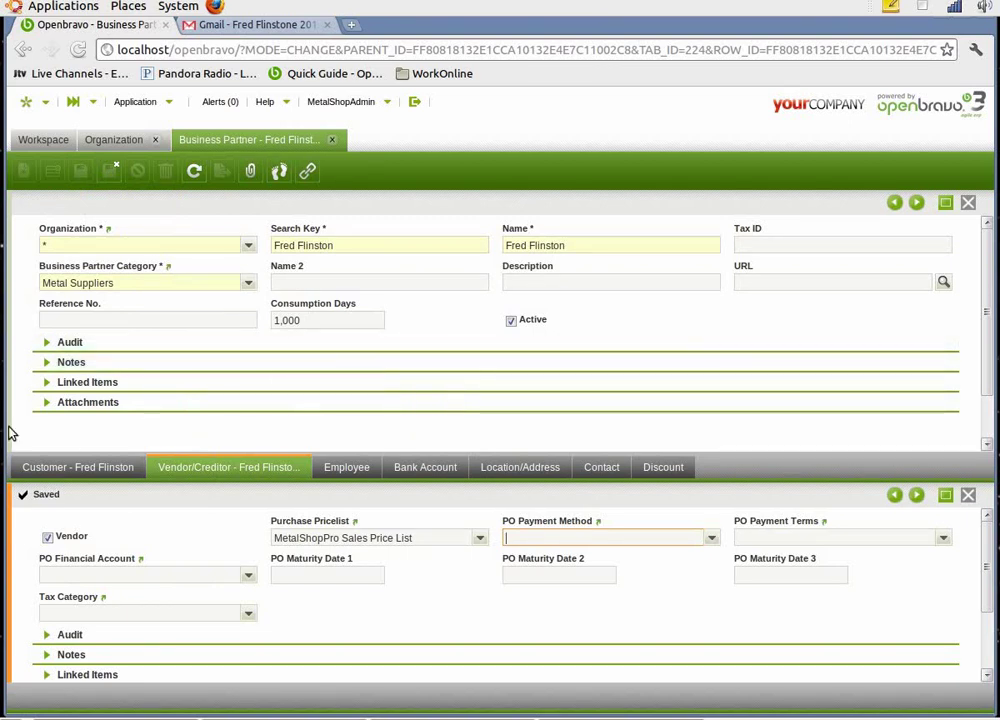
# Attach nvdmv.jpg from Pictures > Mock_dmv to the business partner
pyautogui.click(101, 405)
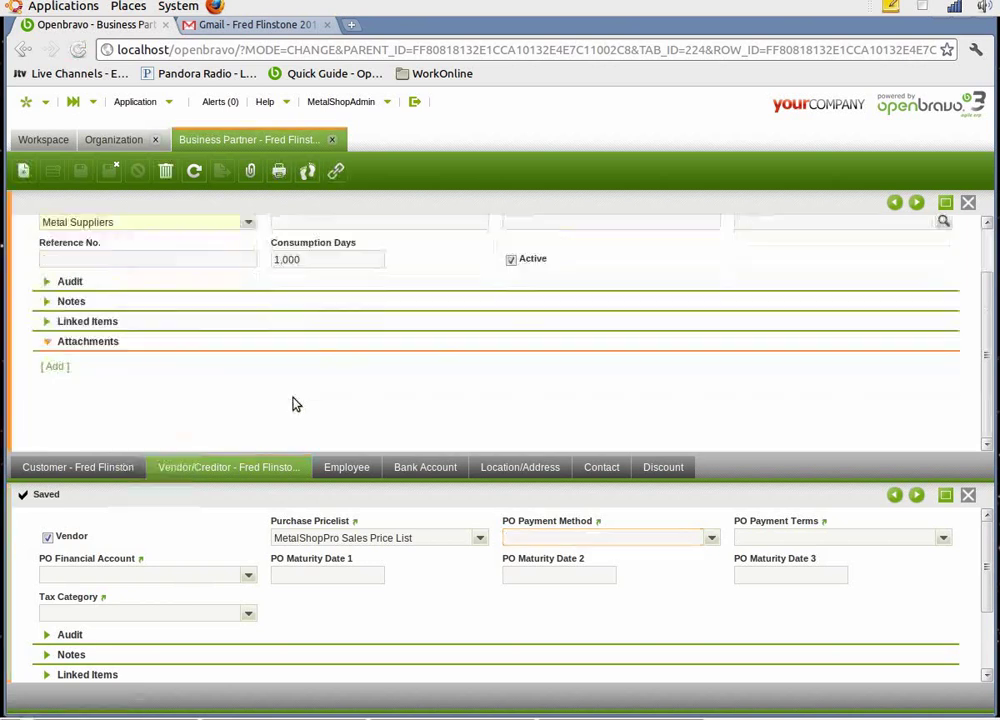
pyautogui.click(52, 367)
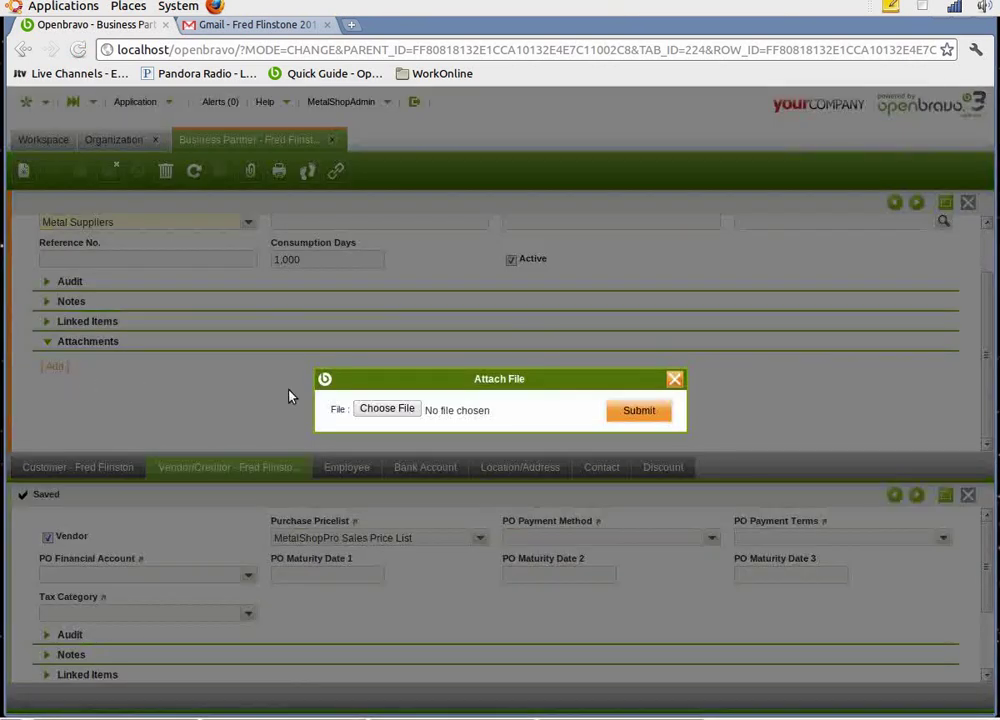
pyautogui.click(388, 417)
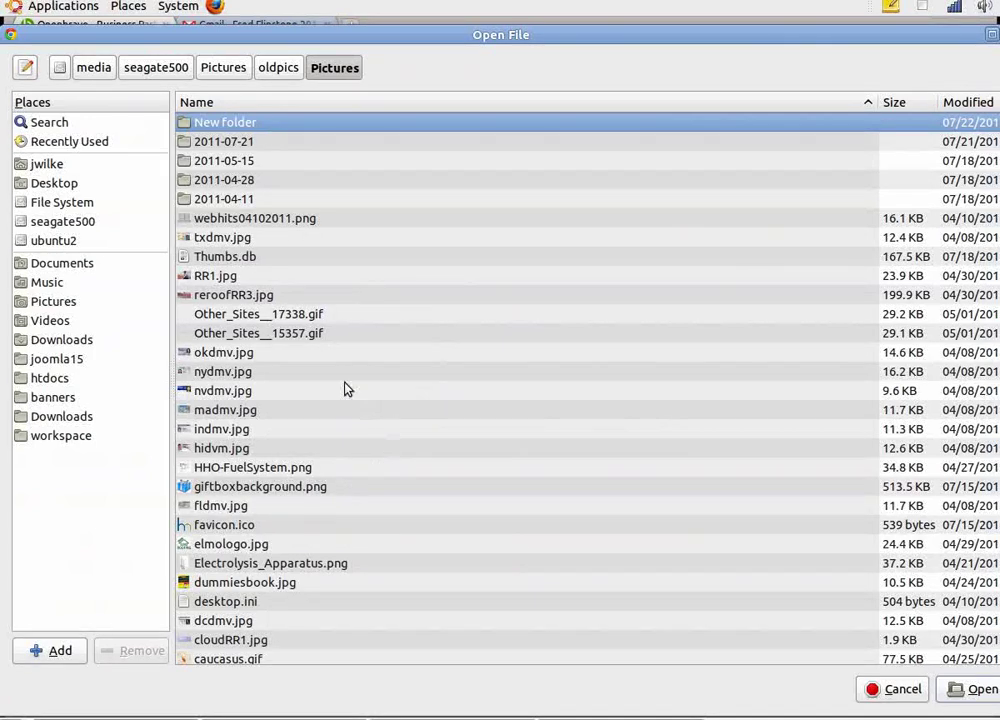
pyautogui.click(49, 302)
pyautogui.scroll(-4, 507, 374)
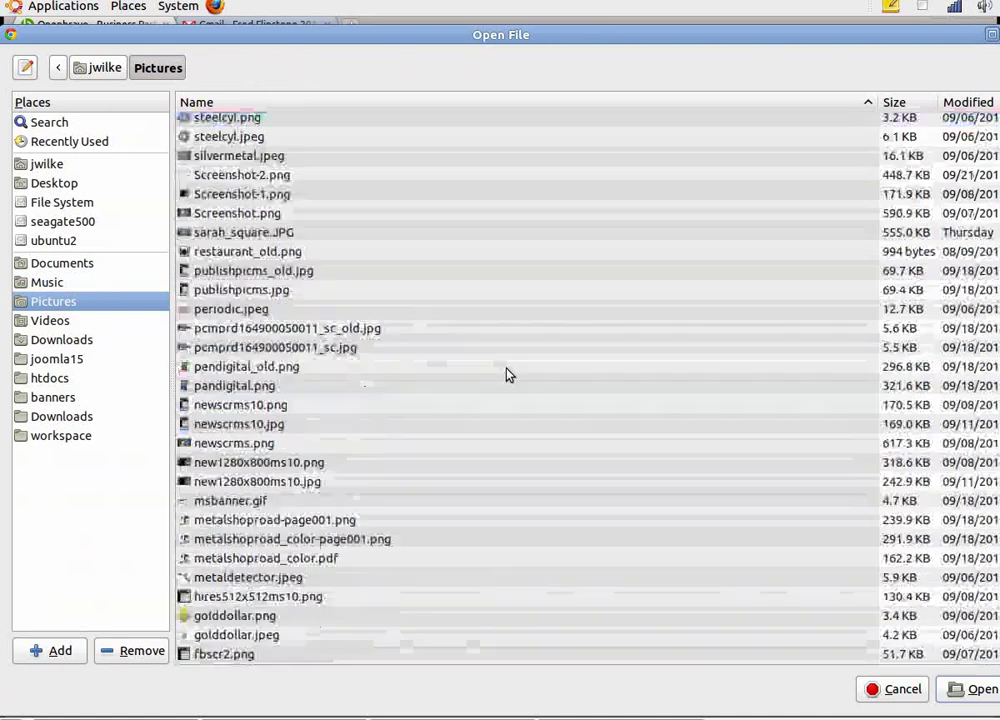
pyautogui.scroll(4, 507, 374)
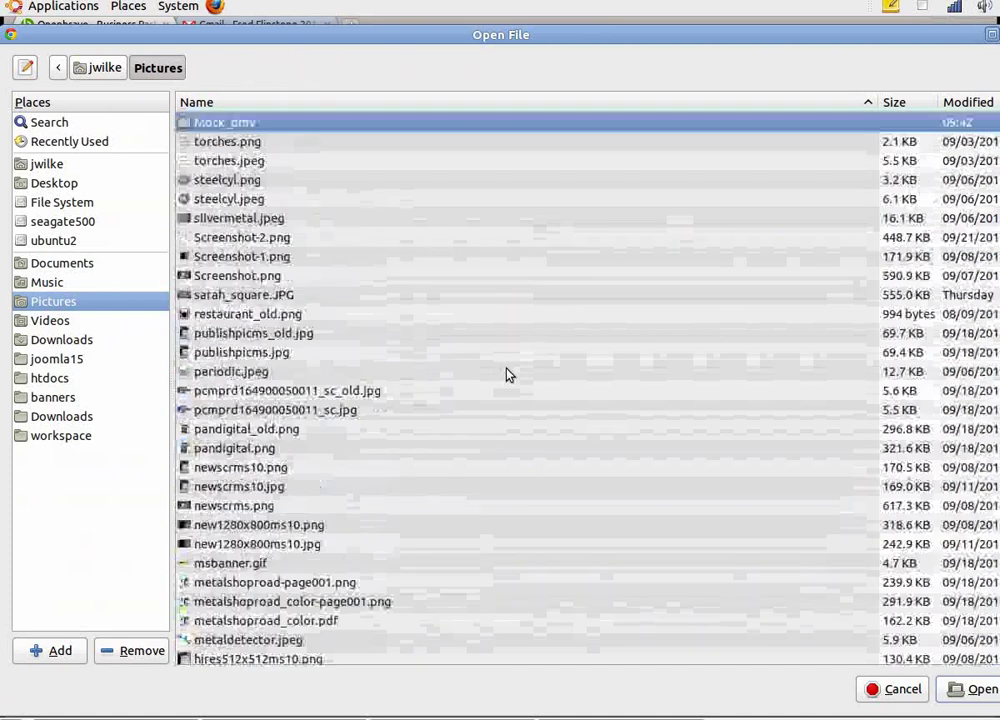
pyautogui.doubleClick(220, 125)
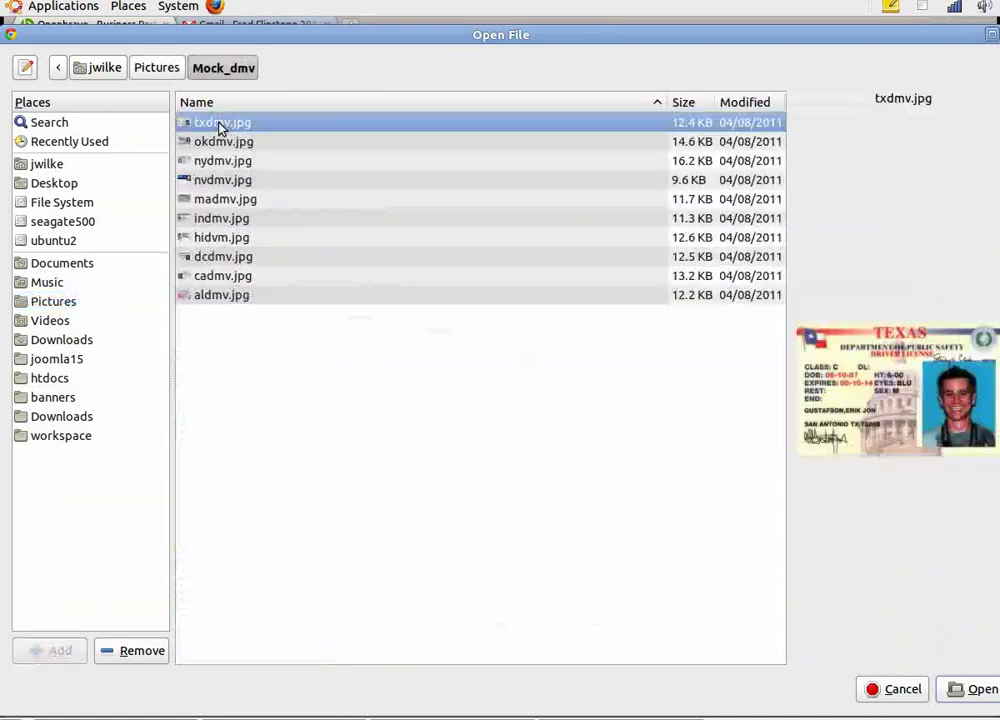
pyautogui.click(215, 185)
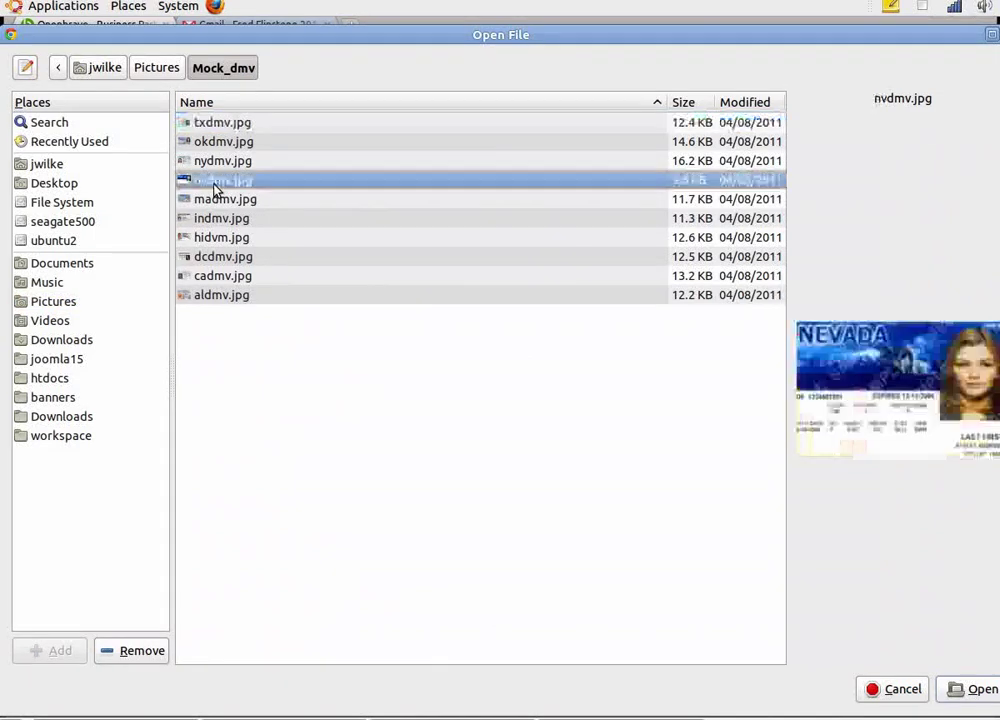
pyautogui.doubleClick(215, 186)
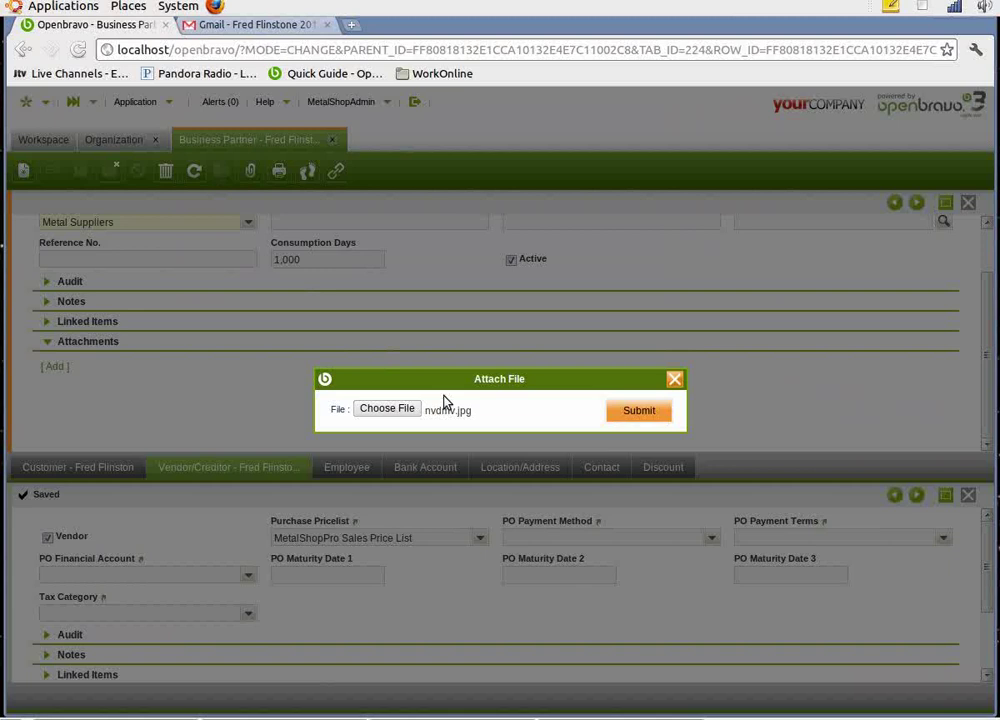
pyautogui.click(634, 410)
pyautogui.click(639, 412)
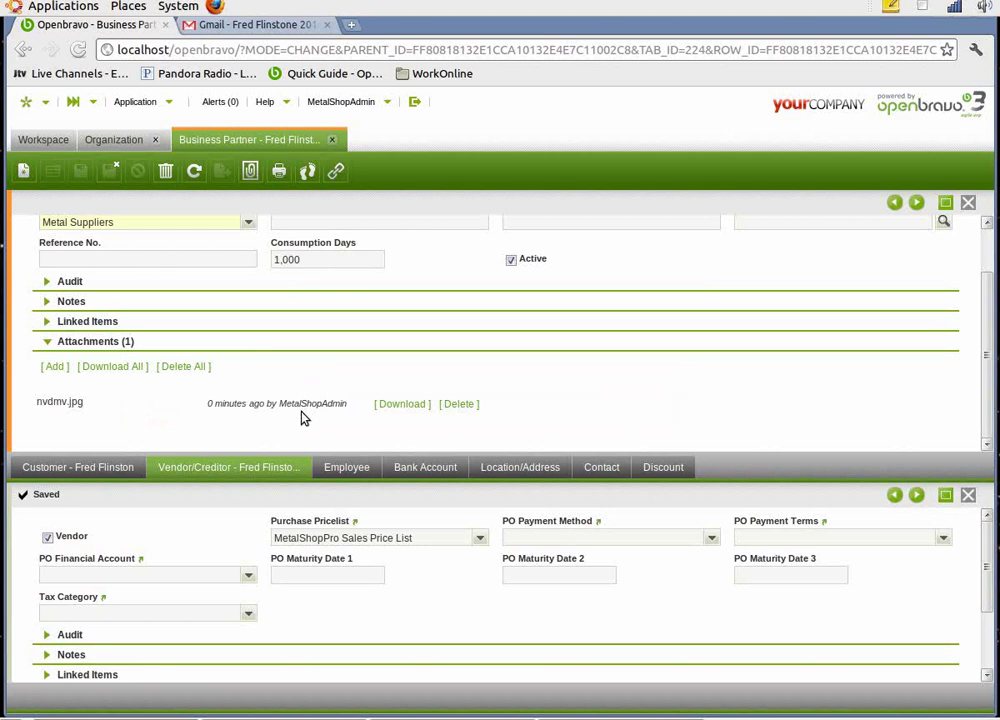
# Download the nvdmv.jpg attachment, then start a new Purchase Invoice from the 'pu' create-new search
pyautogui.click(395, 404)
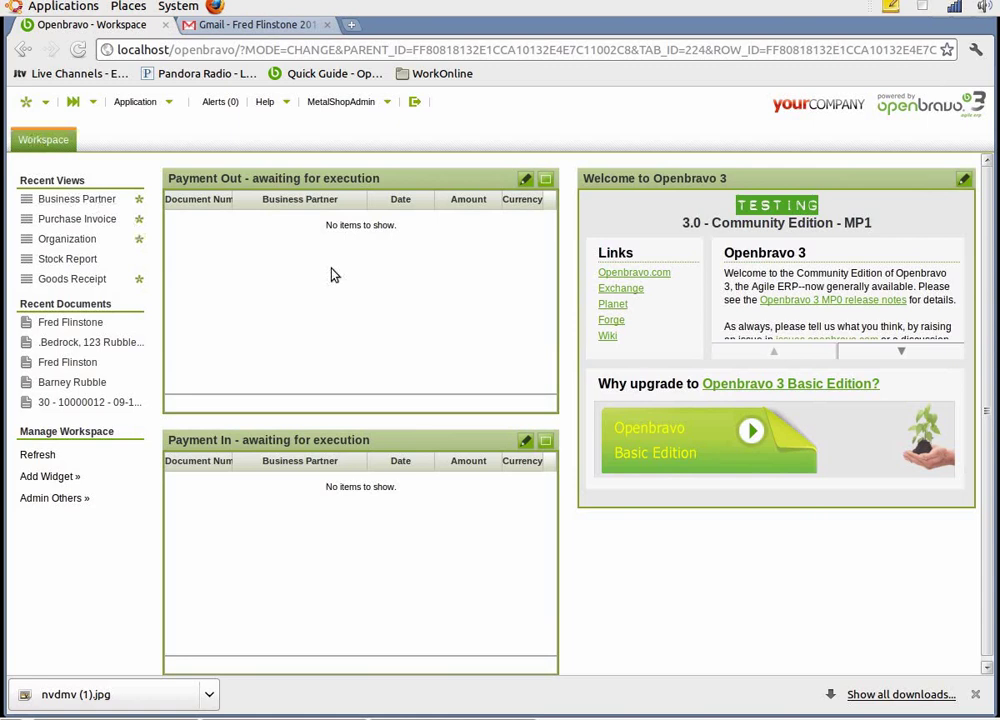
pyautogui.click(29, 103)
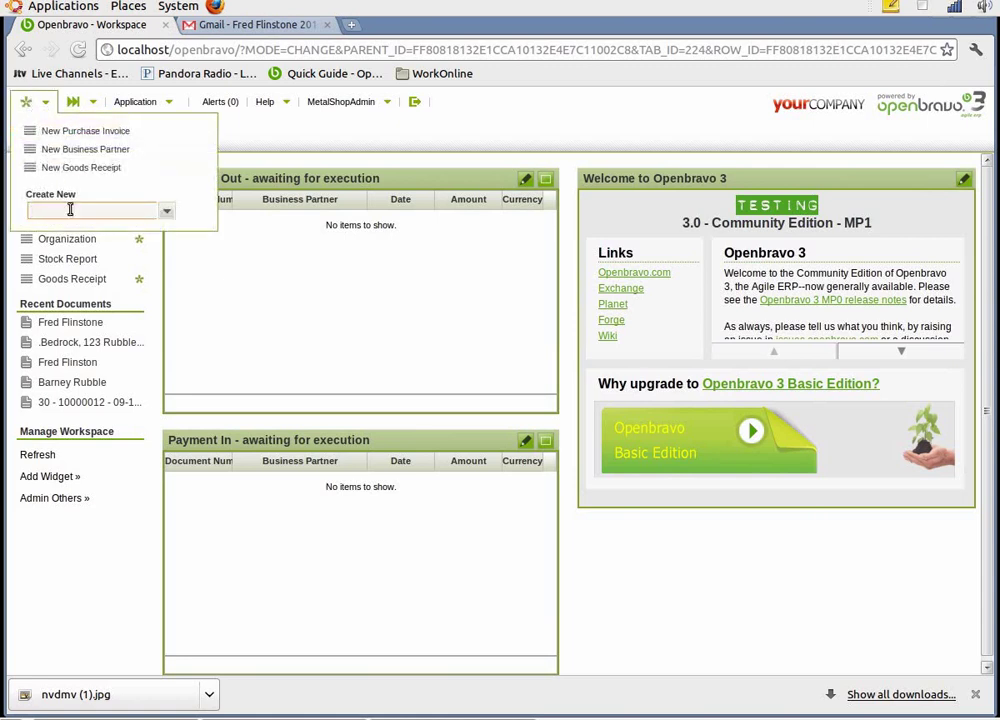
pyautogui.write('pu')
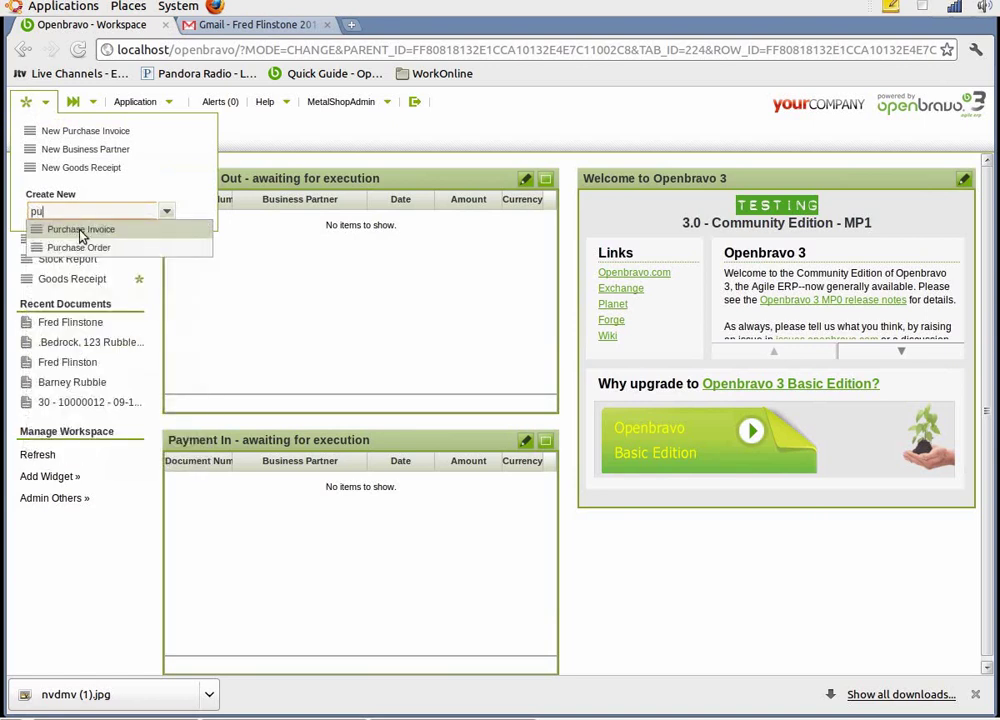
pyautogui.click(82, 234)
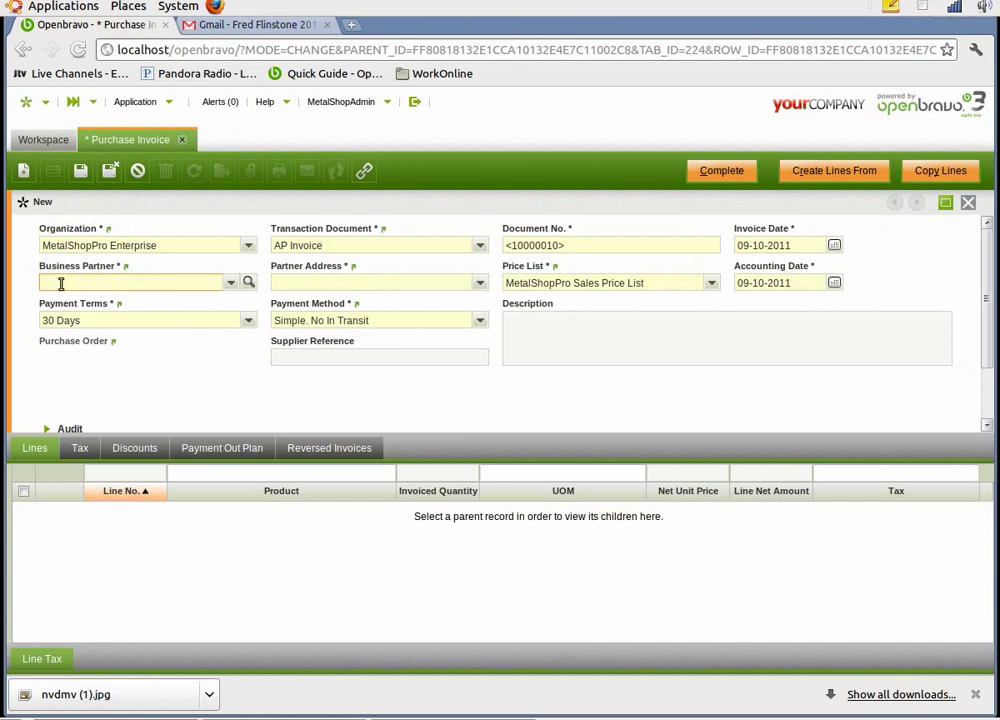
# Pick the new vendor as business partner, save the draft invoice header, and check the emailed purchase details
pyautogui.click(230, 283)
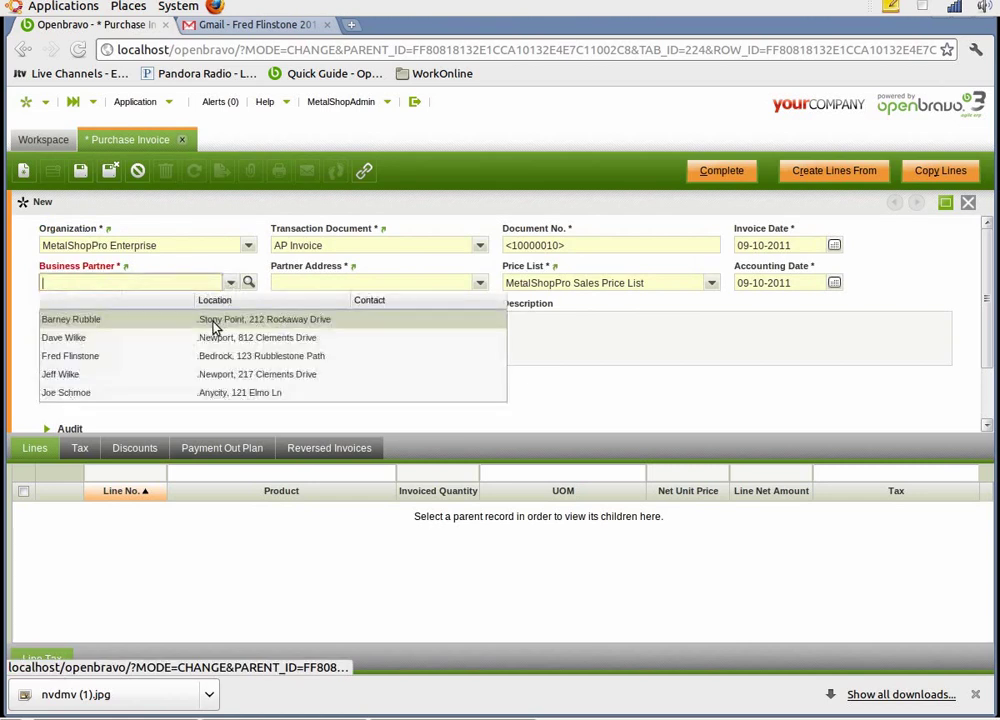
pyautogui.click(210, 358)
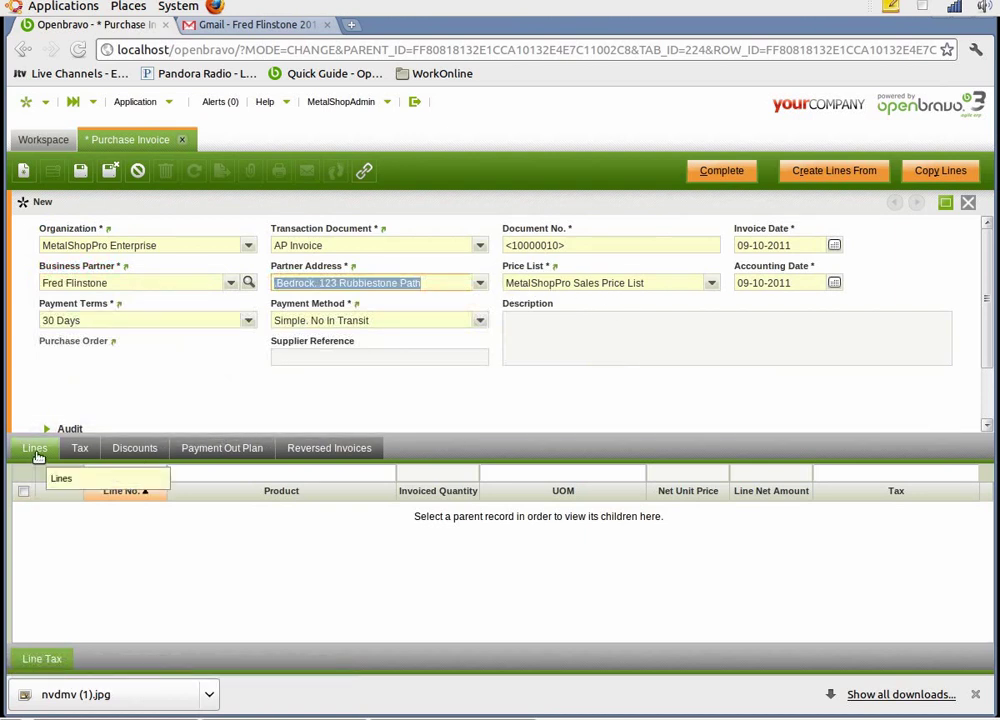
pyautogui.click(80, 172)
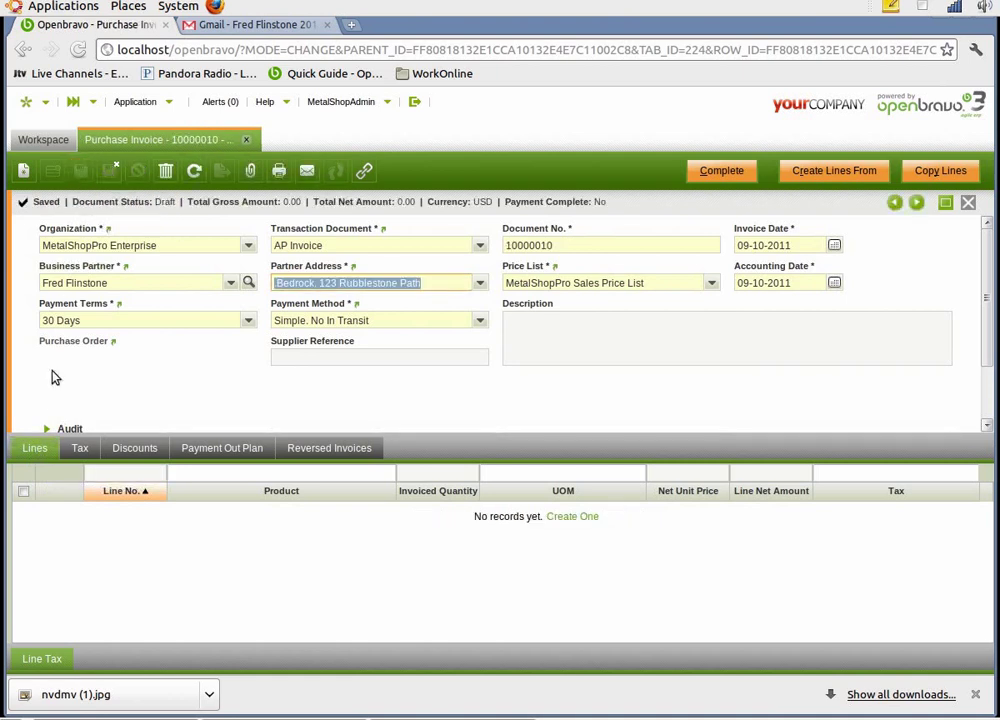
pyautogui.click(32, 452)
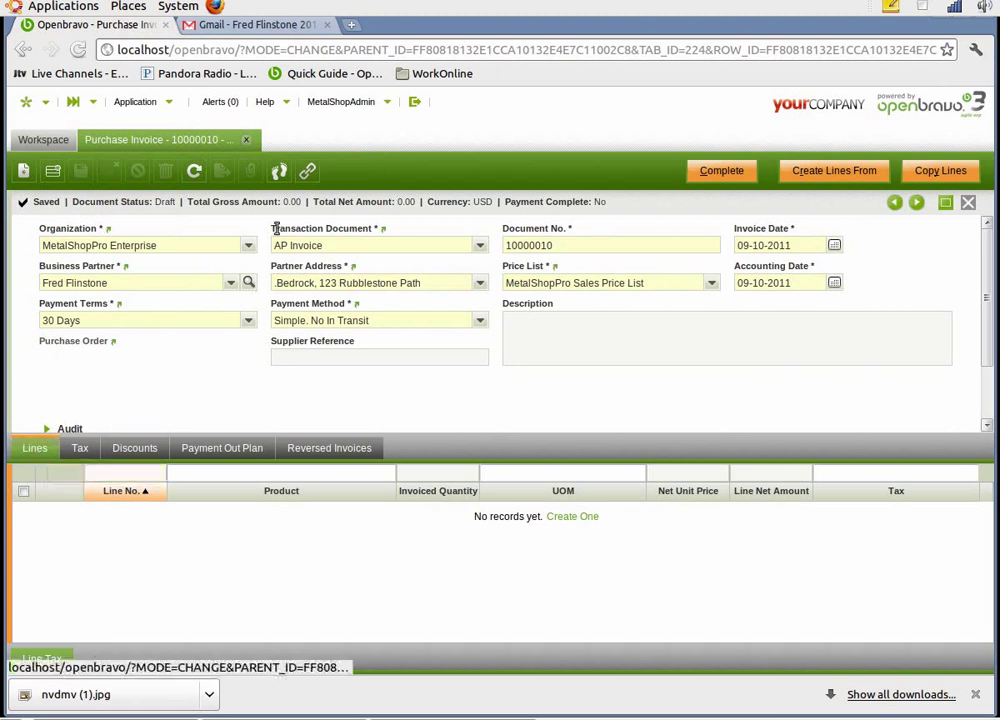
pyautogui.click(281, 30)
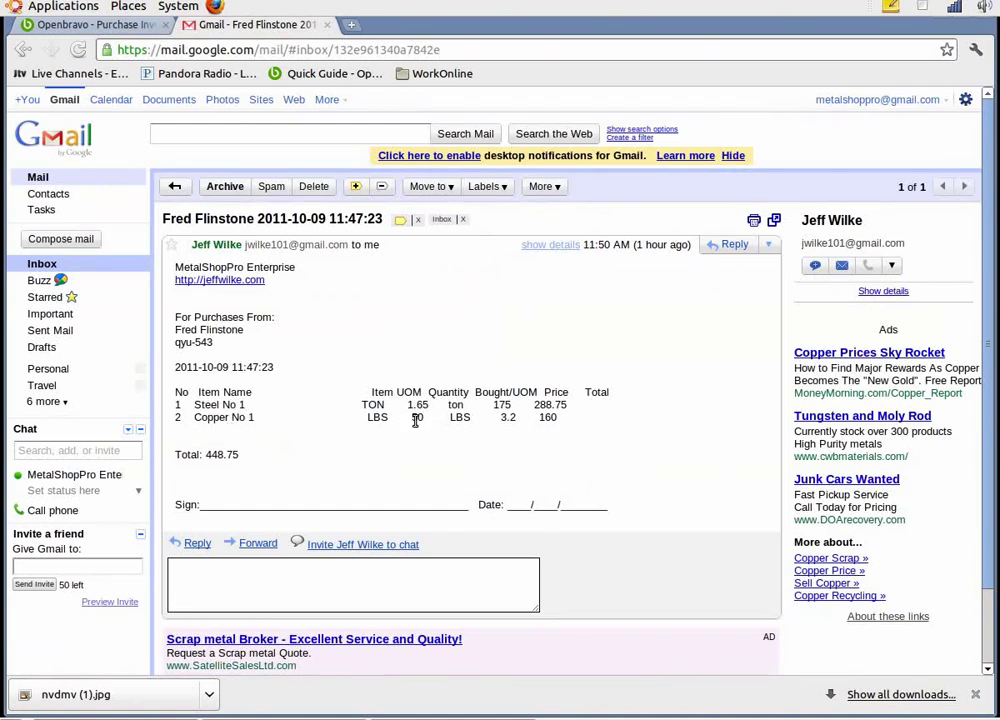
pyautogui.click(129, 24)
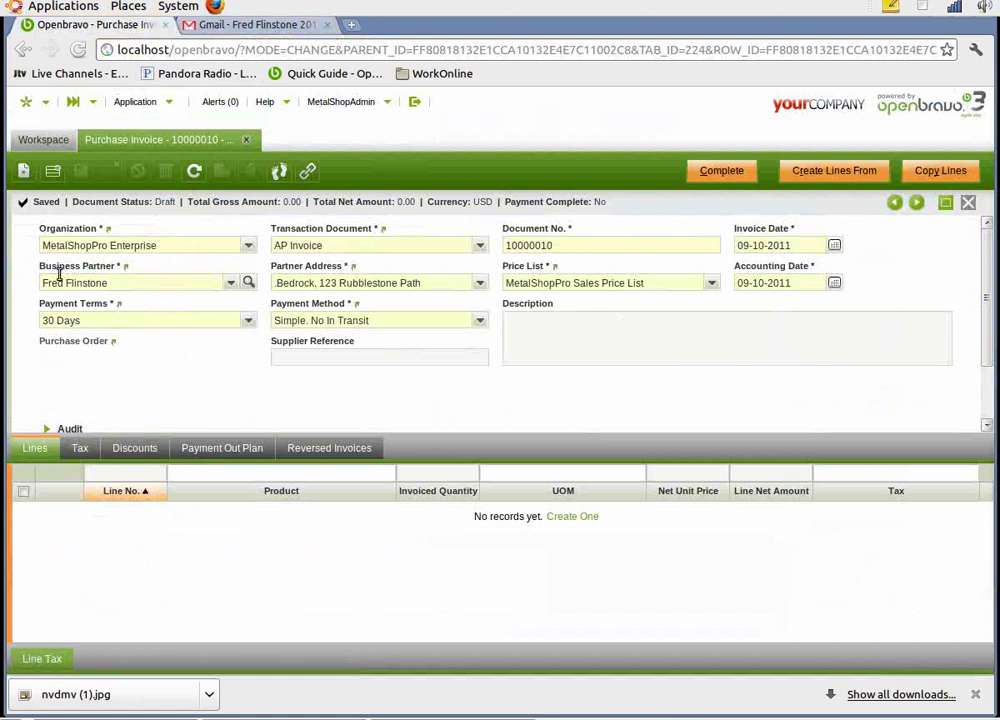
# Add an invoice line for 1.65 ton Steel No 1 at 175.00, taxed as Exempt - No Sales Tax
pyautogui.click(22, 169)
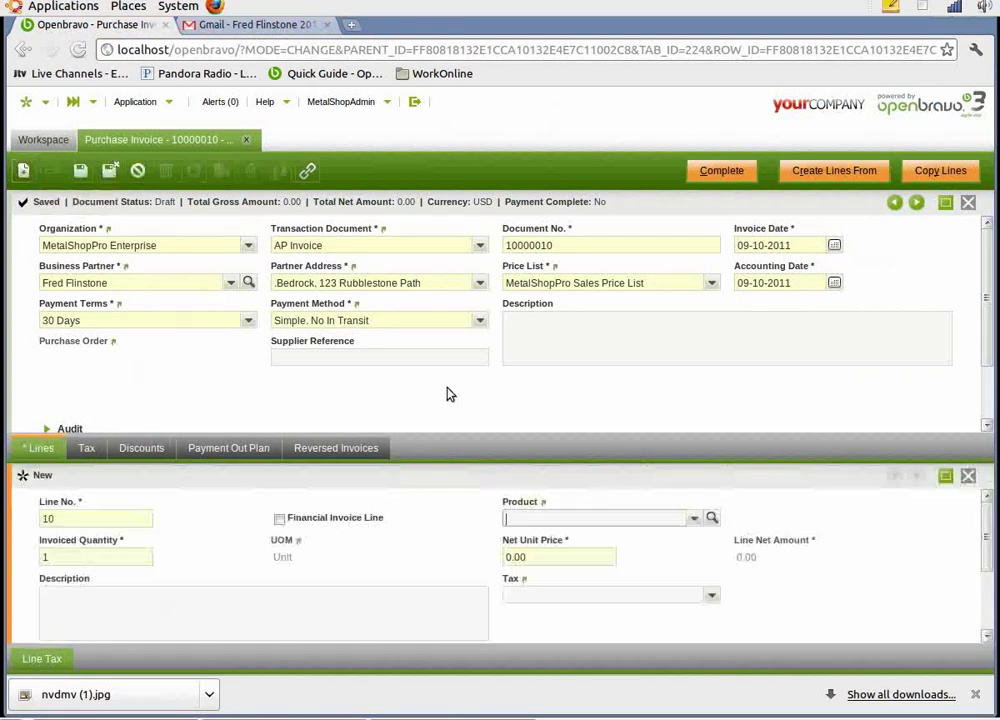
pyautogui.click(693, 518)
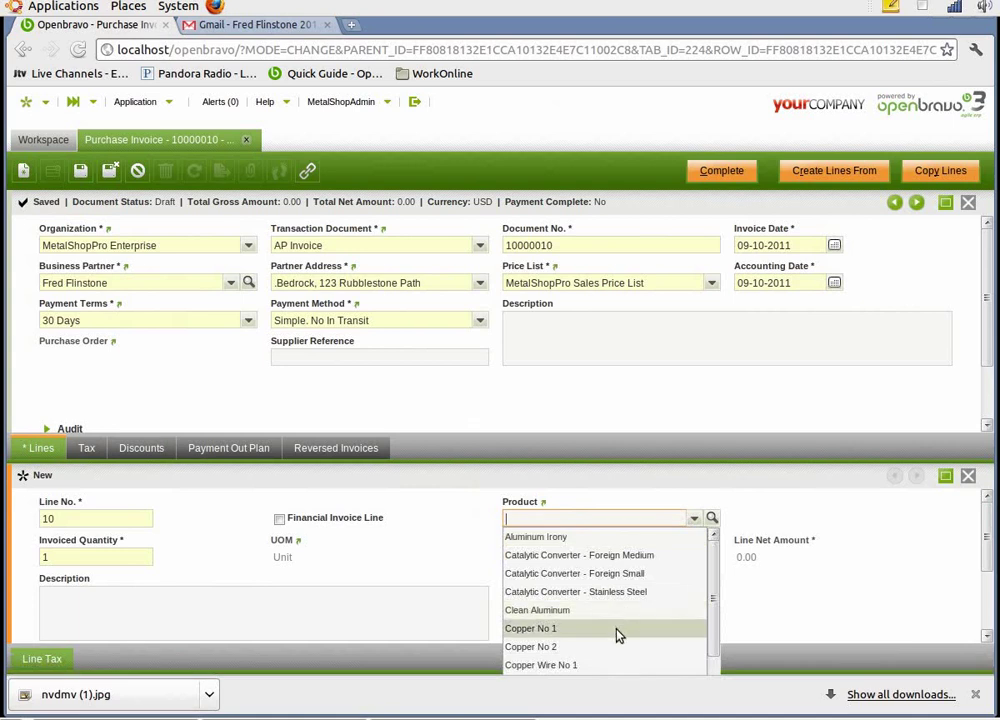
pyautogui.scroll(-1, 618, 636)
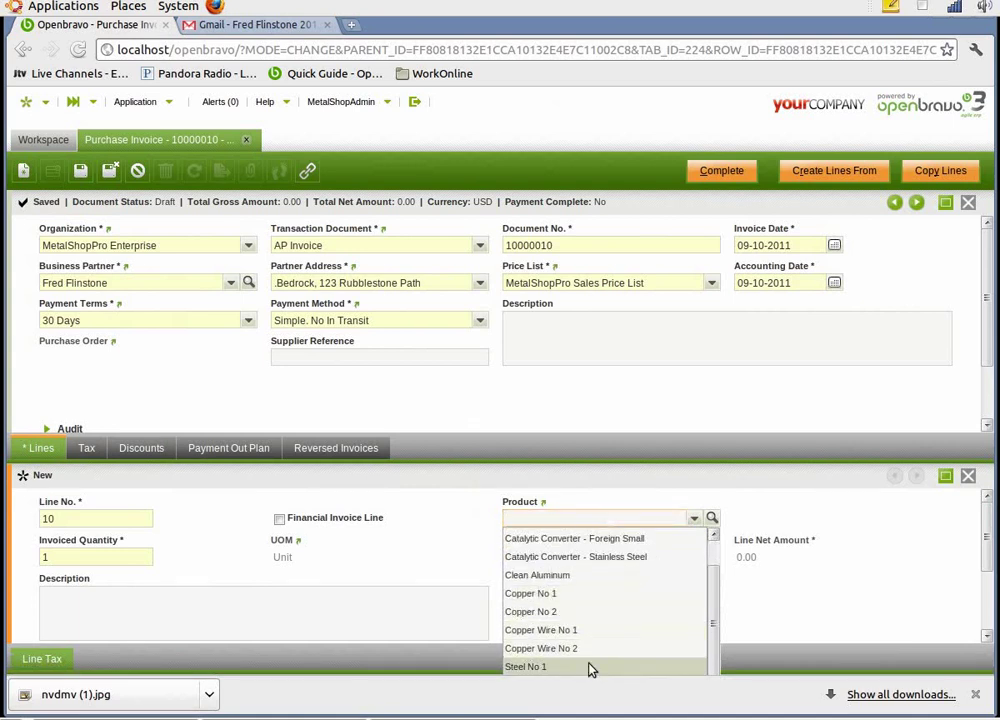
pyautogui.click(589, 666)
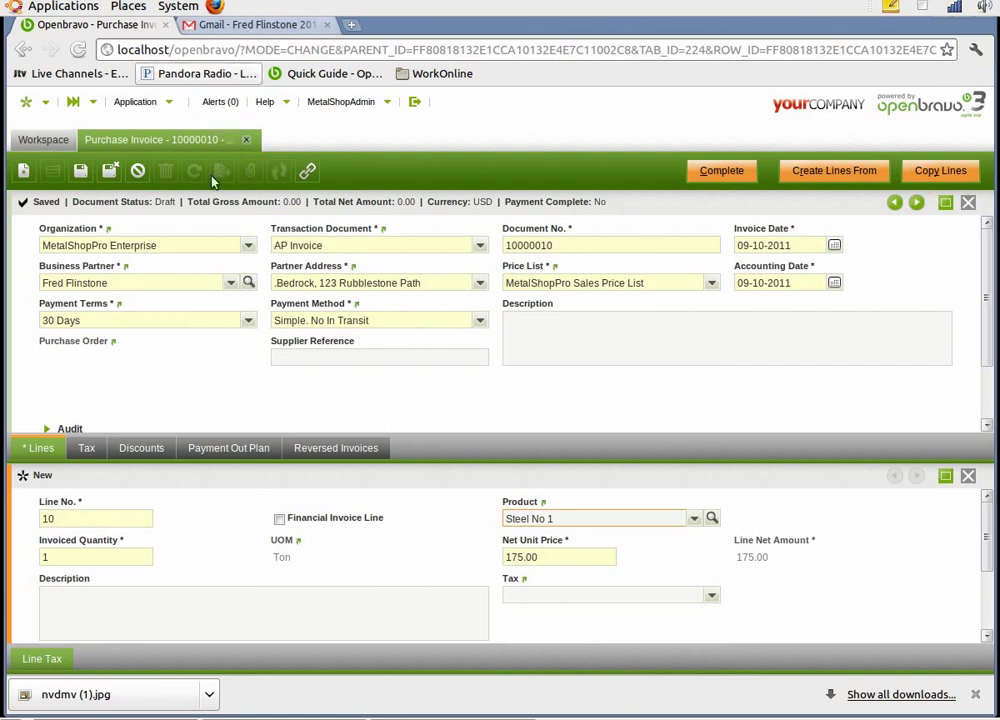
pyautogui.click(101, 553)
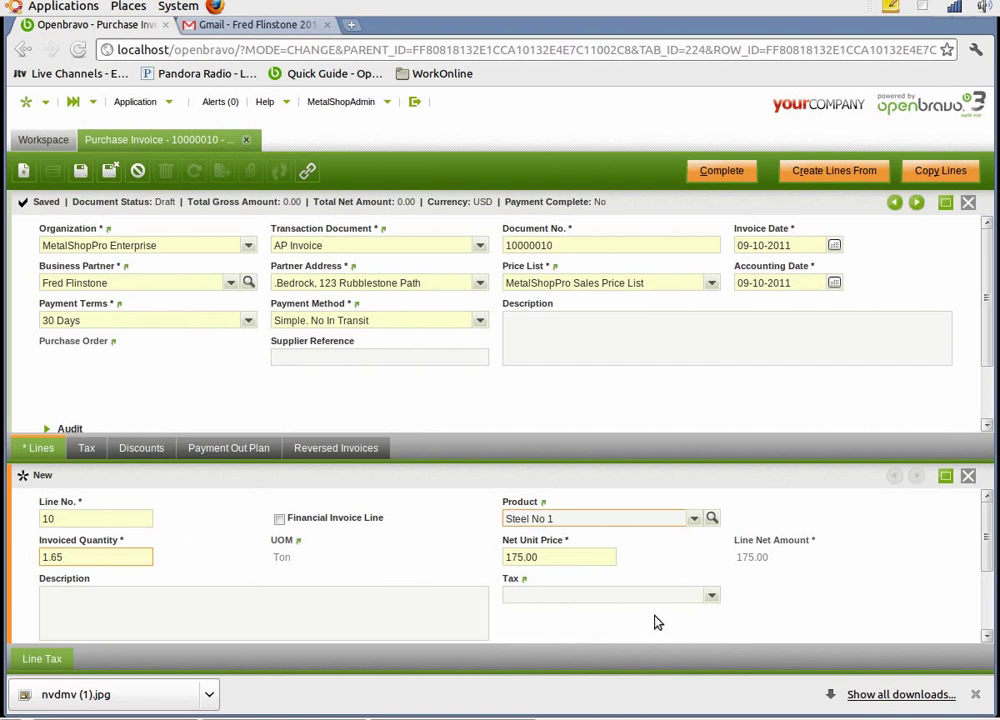
pyautogui.click(700, 597)
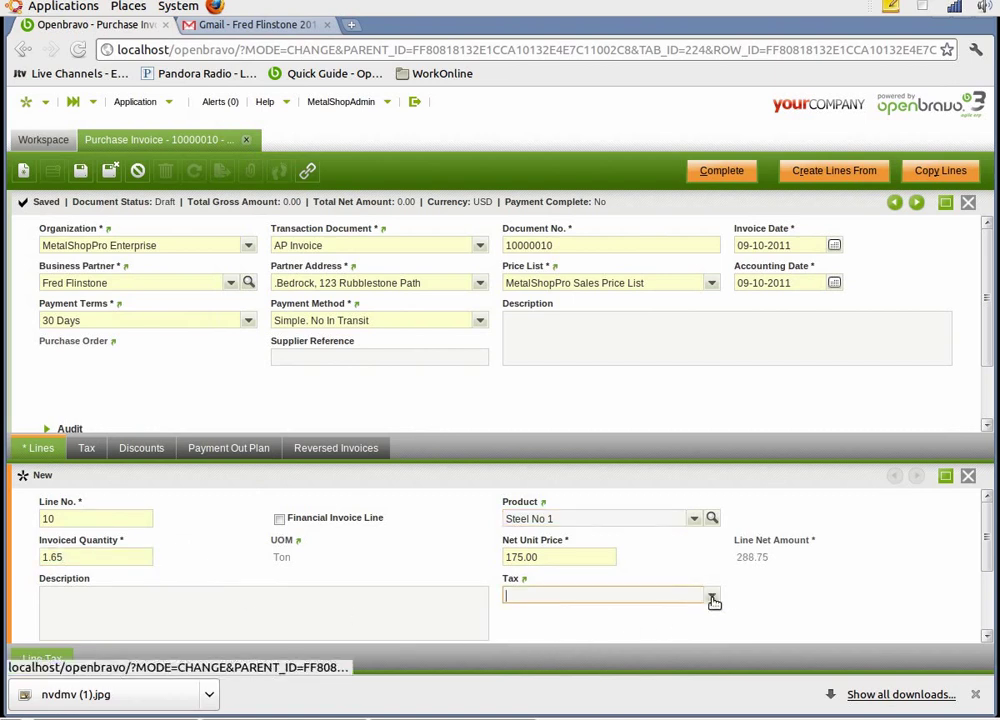
pyautogui.click(711, 598)
pyautogui.click(678, 631)
pyautogui.scroll(-2, 663, 627)
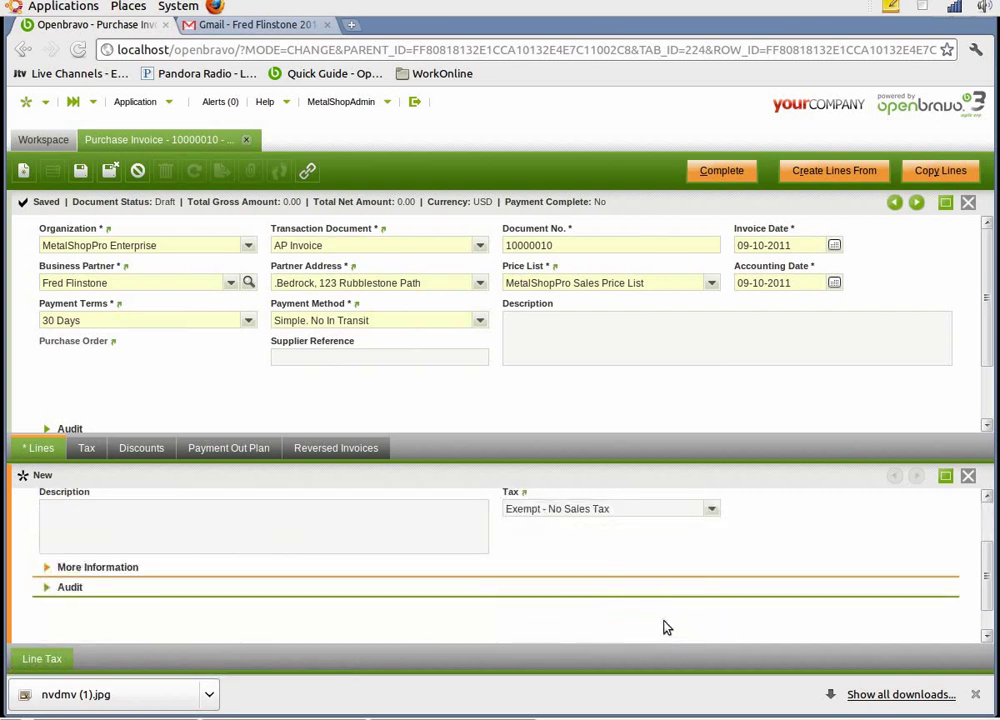
pyautogui.scroll(2, 507, 513)
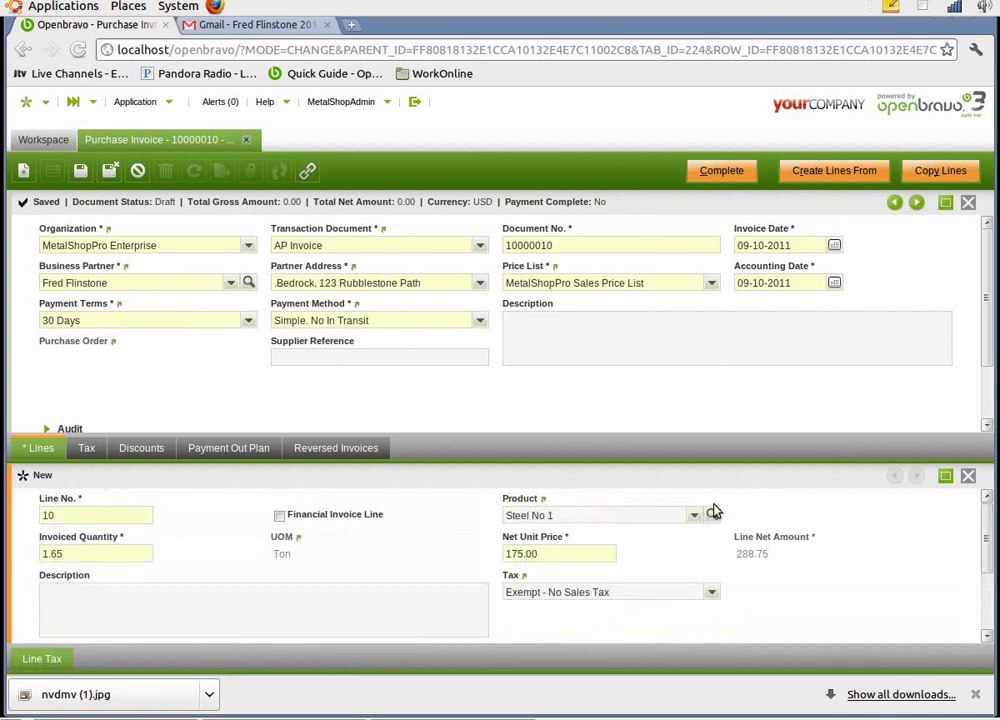
# Expand the invoice lines view and recheck the emailed purchase details for the next item
pyautogui.click(745, 454)
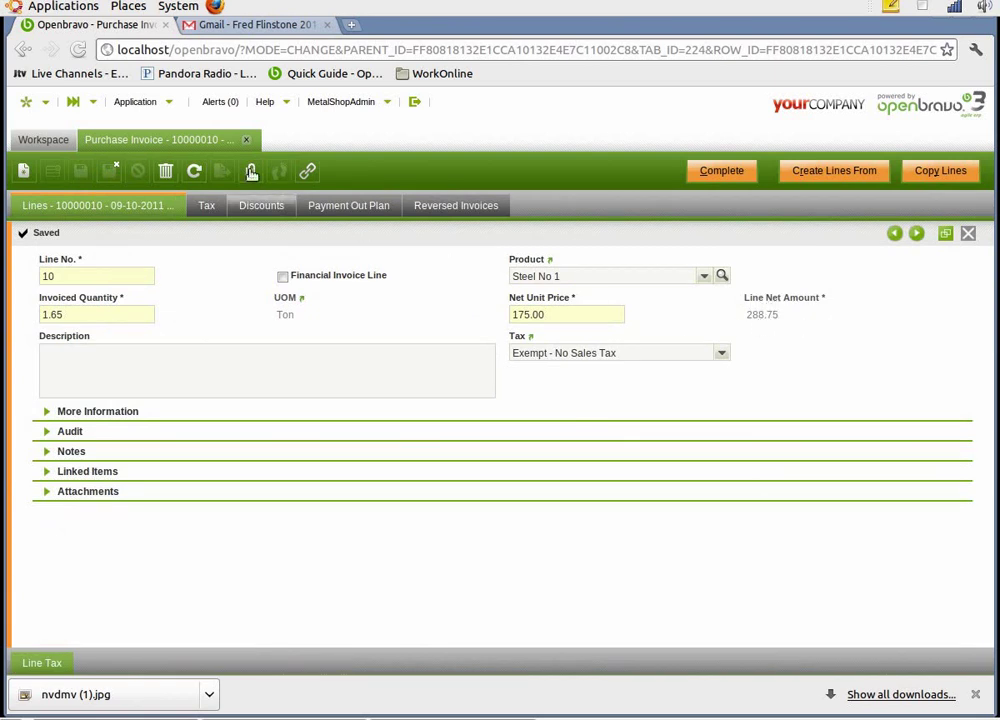
pyautogui.click(238, 25)
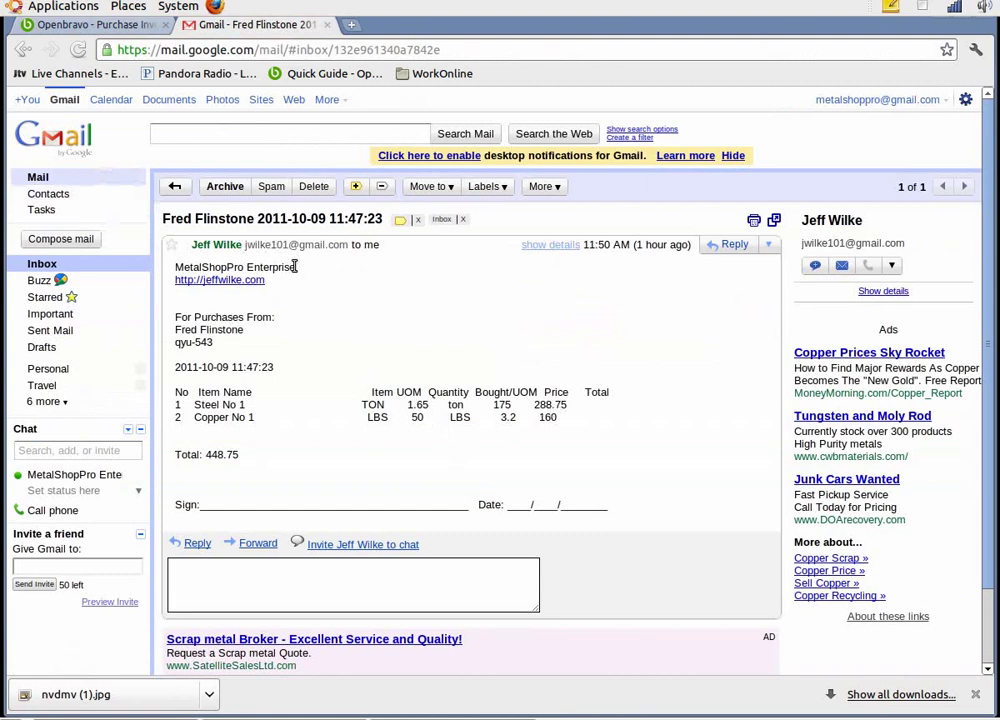
pyautogui.click(125, 26)
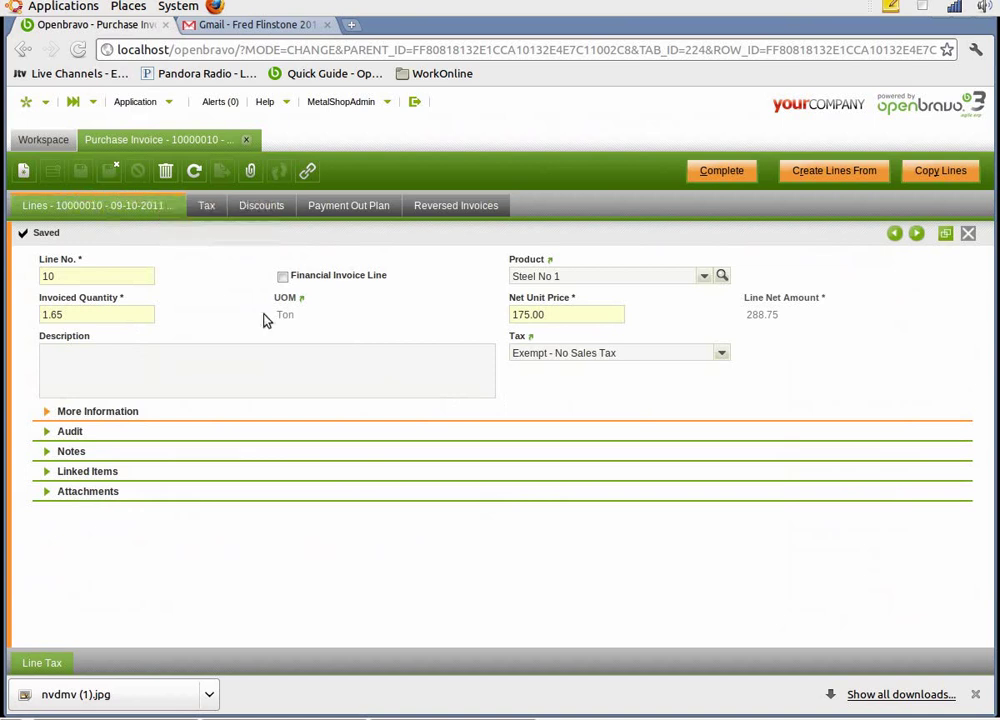
# Add and save line 20: 50 lb Copper No 1 at 2.95, Exempt - No Sales Tax, net 147.50
pyautogui.click(23, 170)
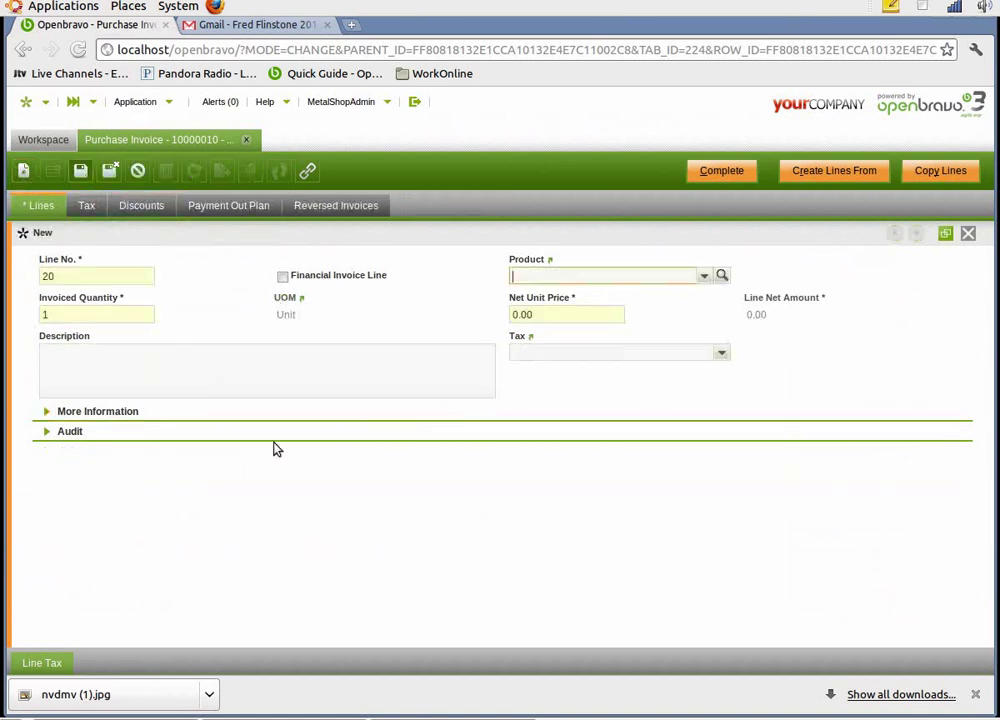
pyautogui.click(245, 26)
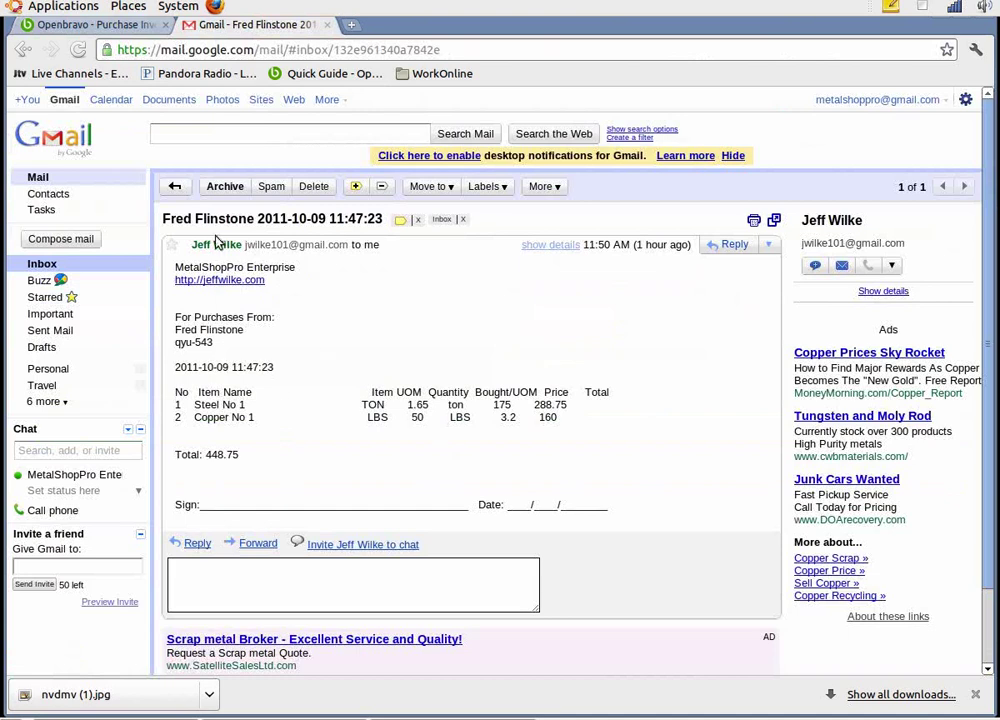
pyautogui.click(128, 26)
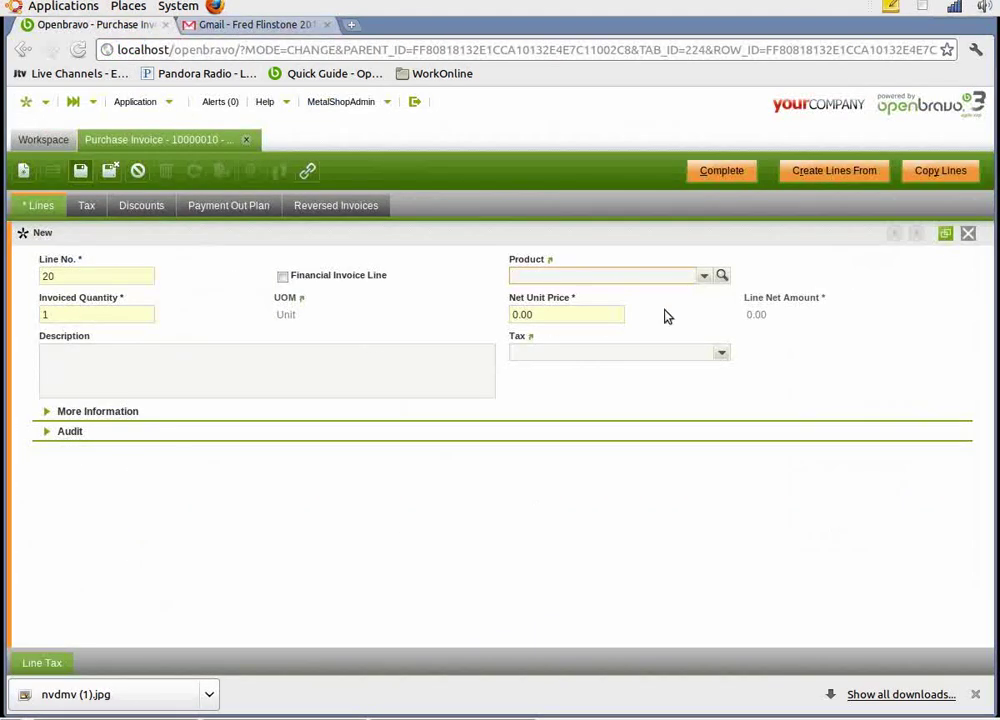
pyautogui.click(704, 275)
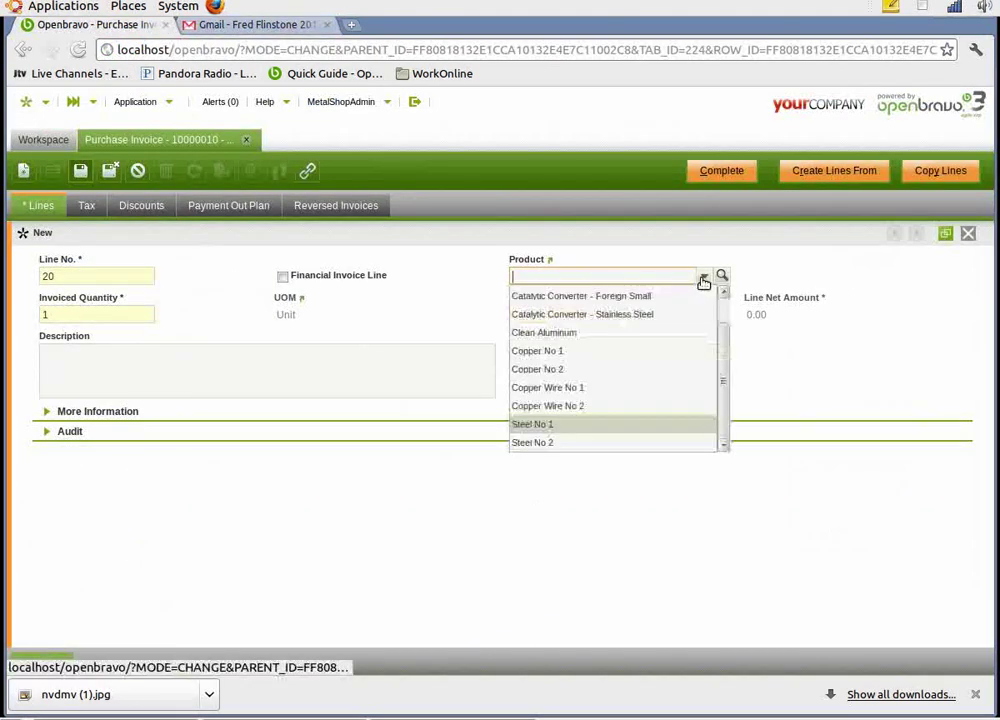
pyautogui.click(648, 356)
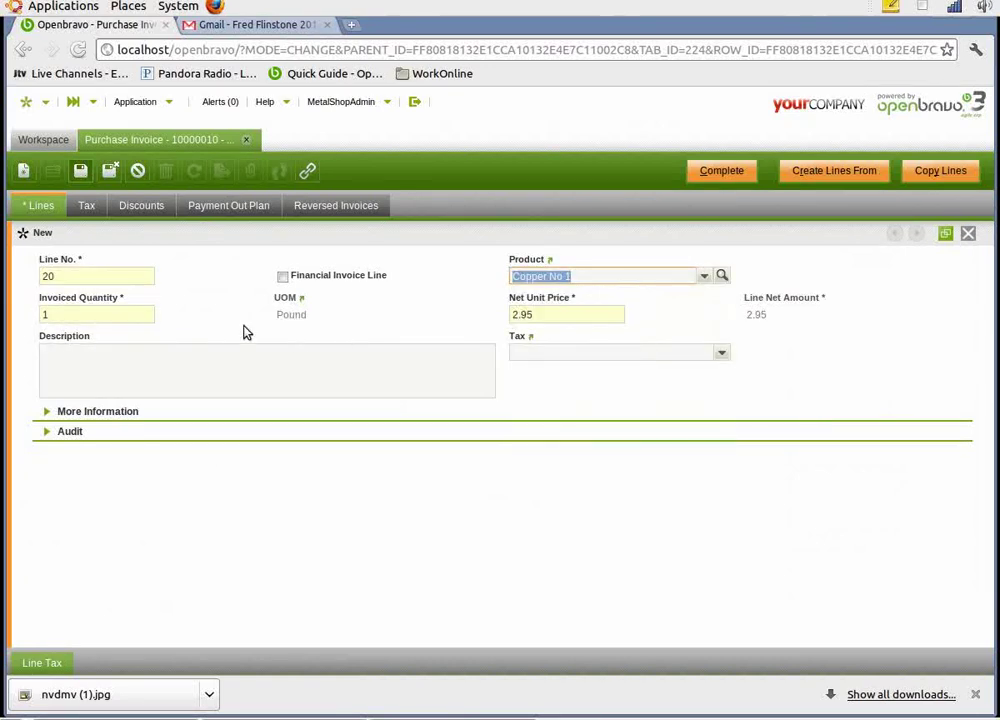
pyautogui.click(139, 315)
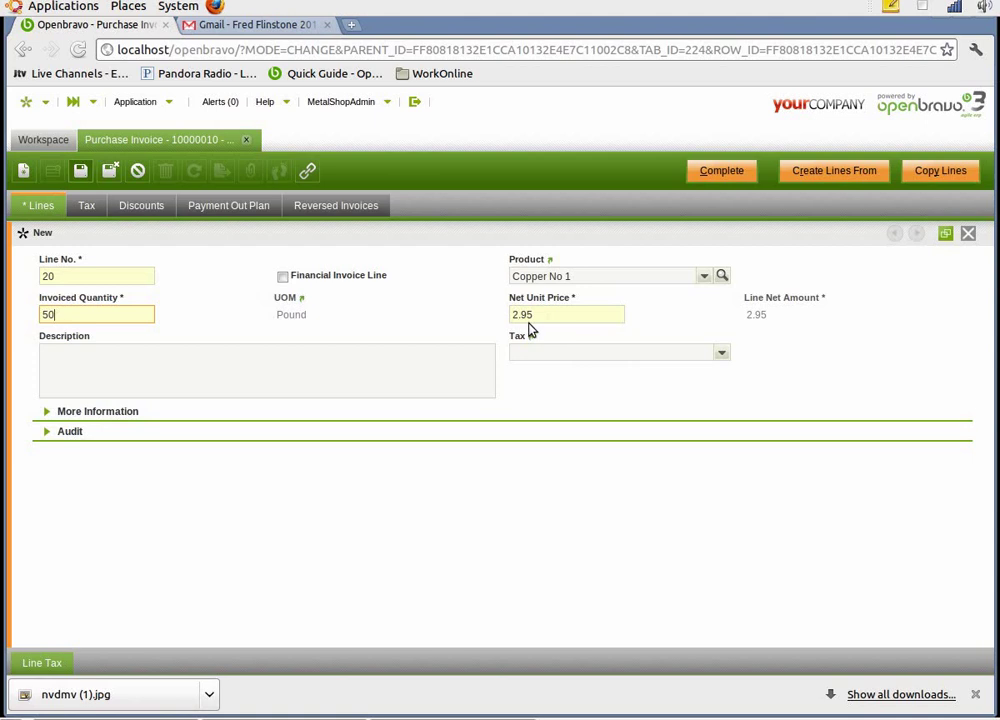
pyautogui.click(80, 170)
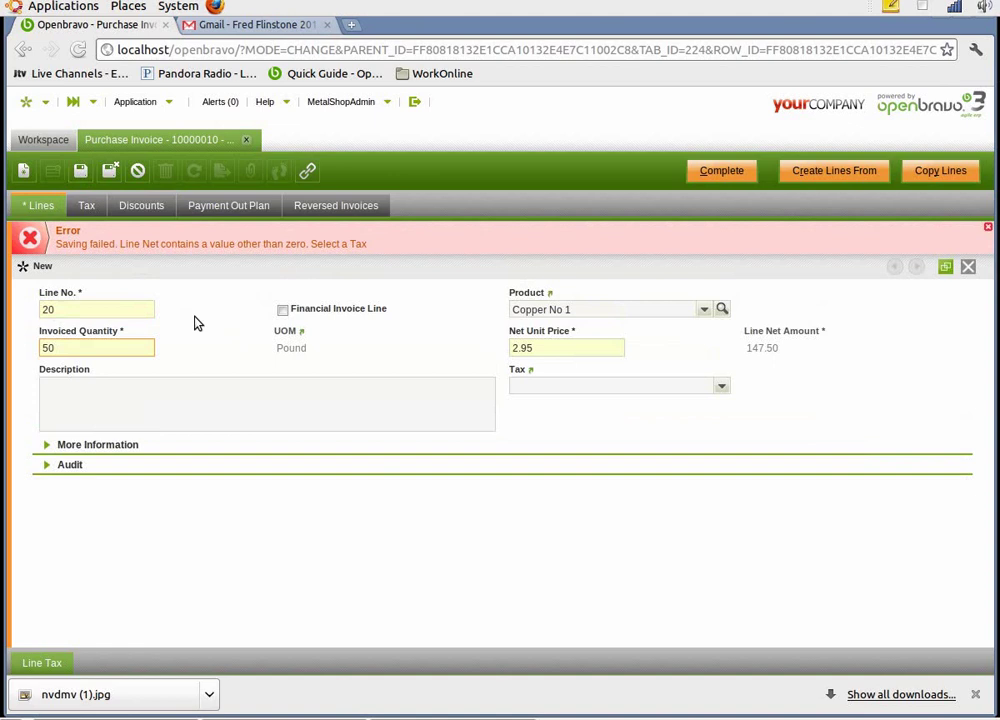
pyautogui.click(723, 388)
pyautogui.click(695, 424)
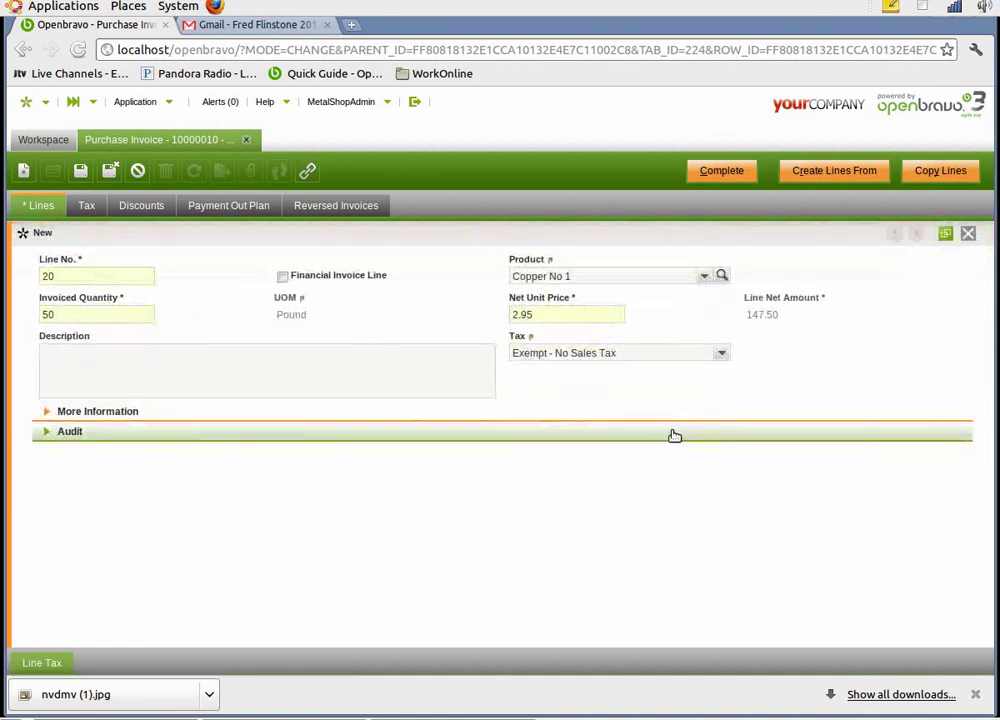
pyautogui.click(80, 170)
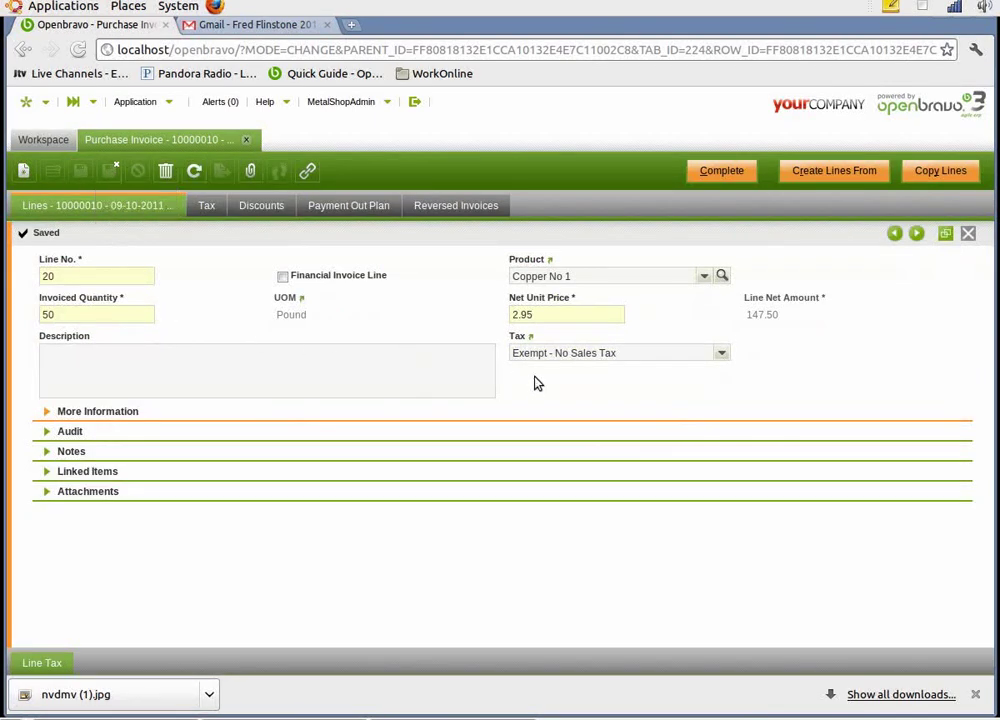
pyautogui.click(720, 172)
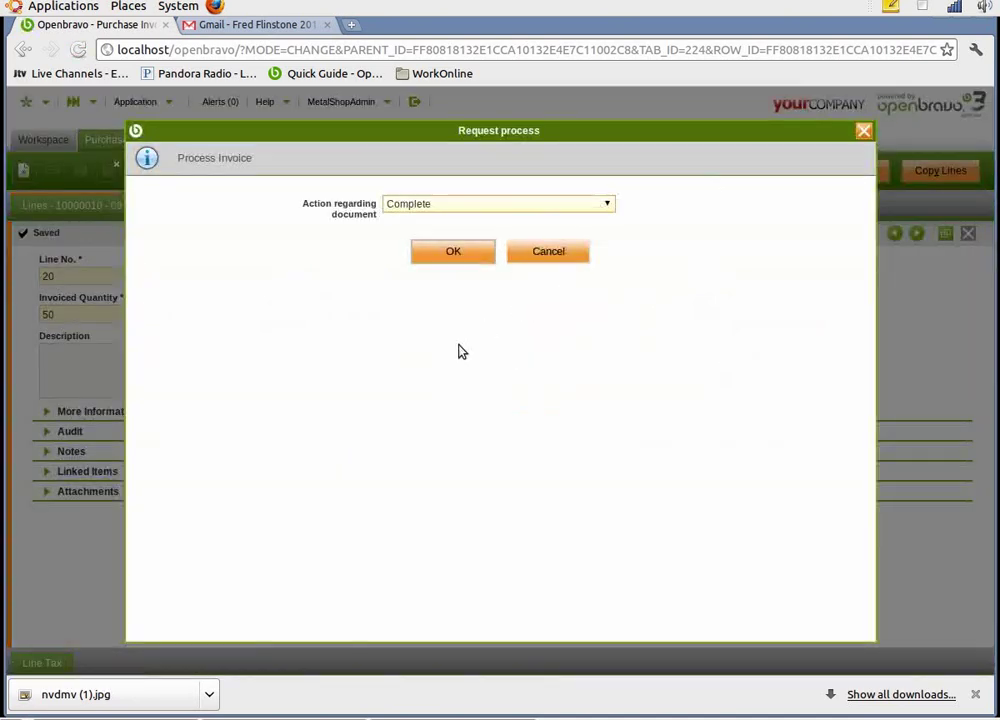
# Complete the invoice and pay its 436.25 with a processed payment out and withdrawal, then close it
pyautogui.click(450, 251)
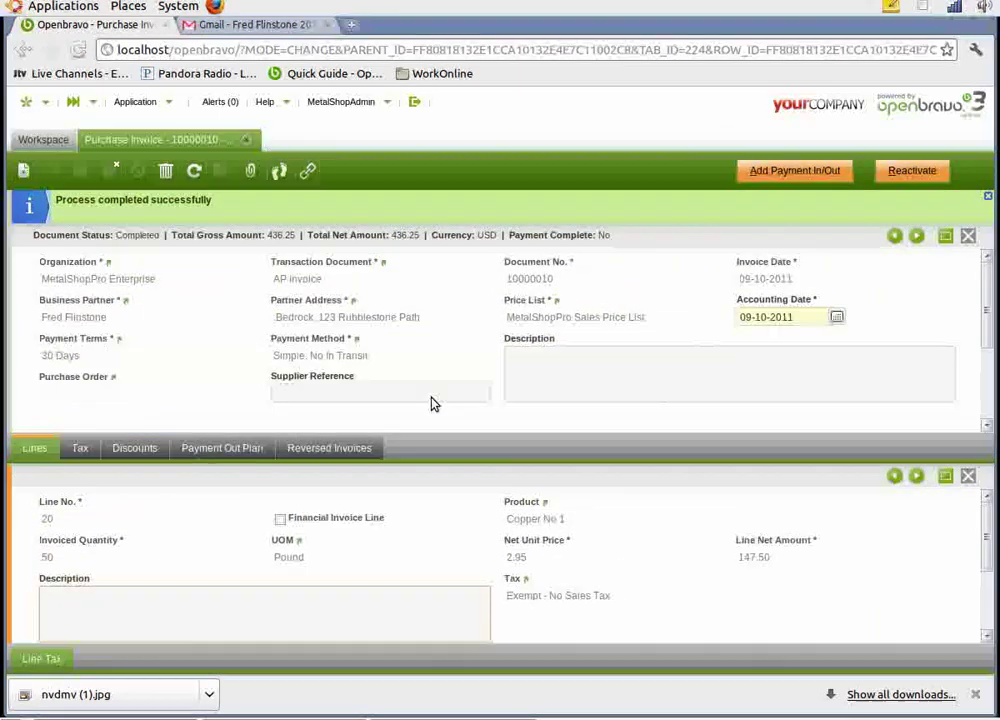
pyautogui.click(792, 175)
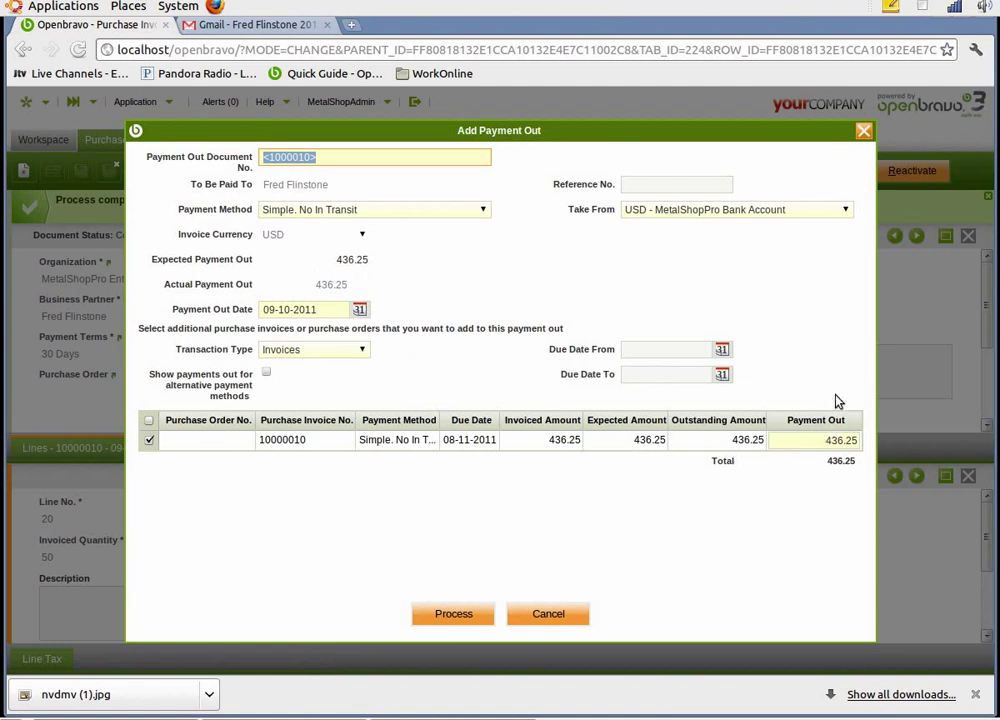
pyautogui.click(473, 617)
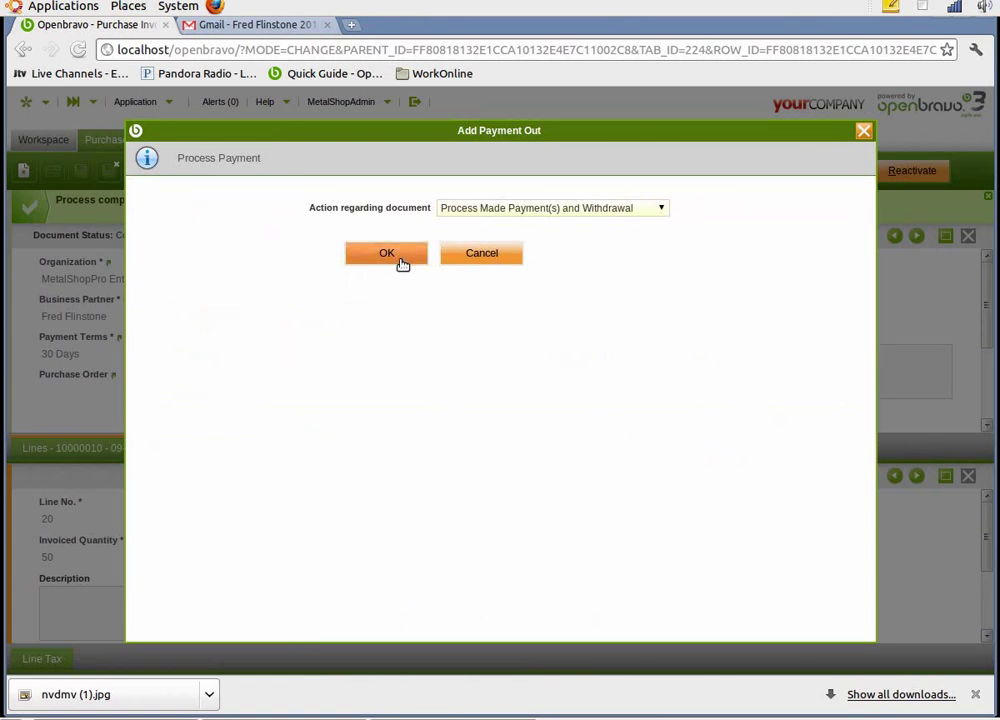
pyautogui.click(387, 254)
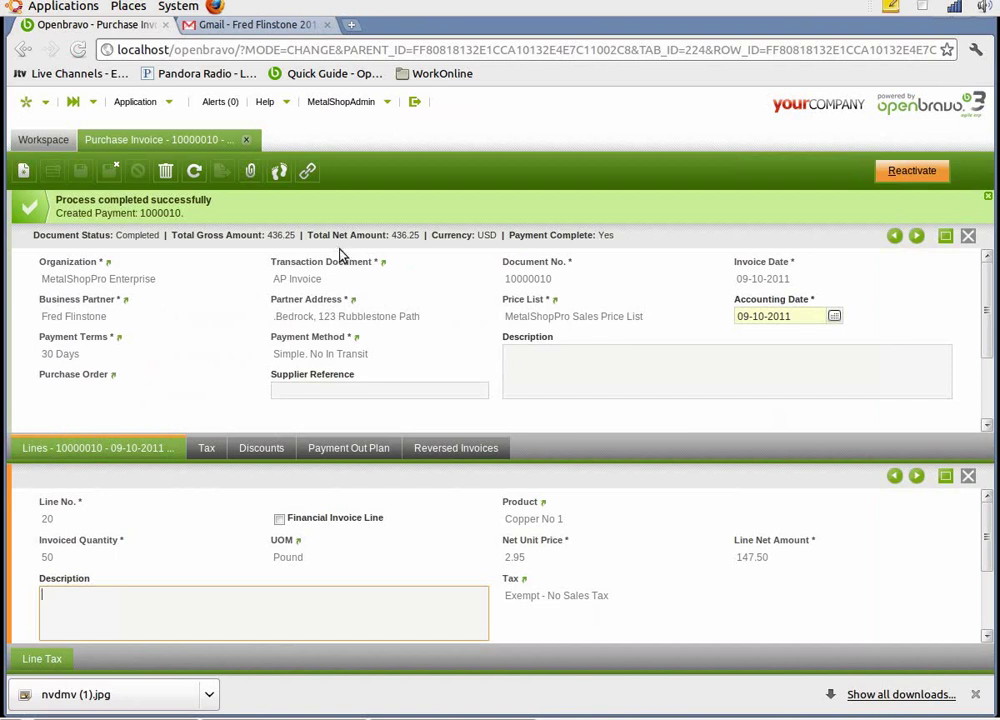
pyautogui.click(246, 139)
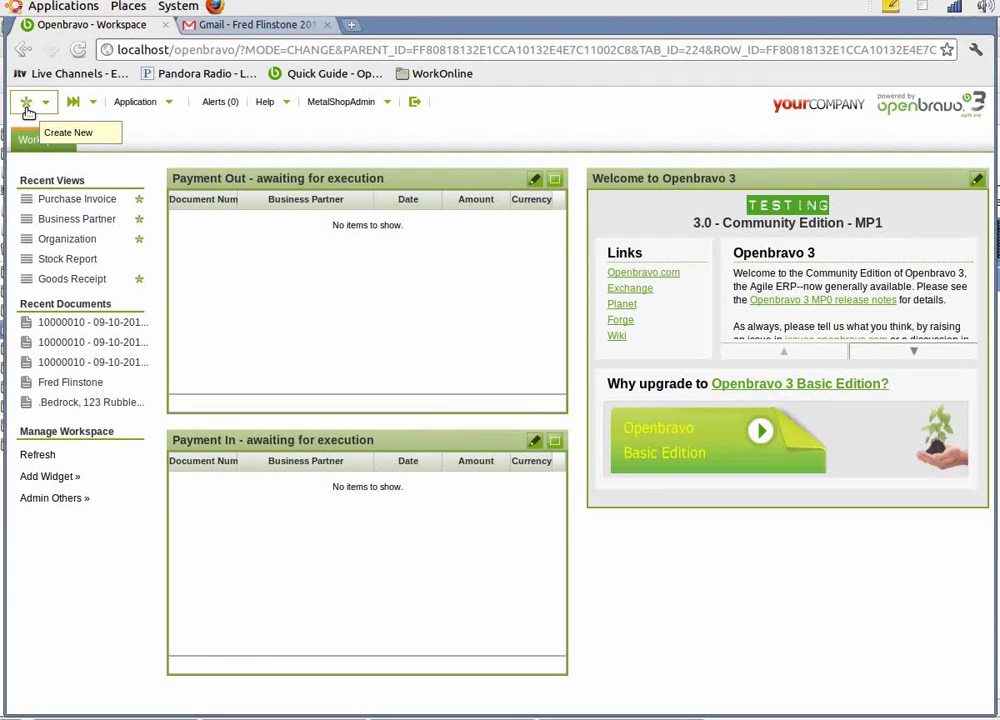
# Open Warehouse Management > Analysis Tools > Stock Report and generate it in HTML format
pyautogui.click(27, 106)
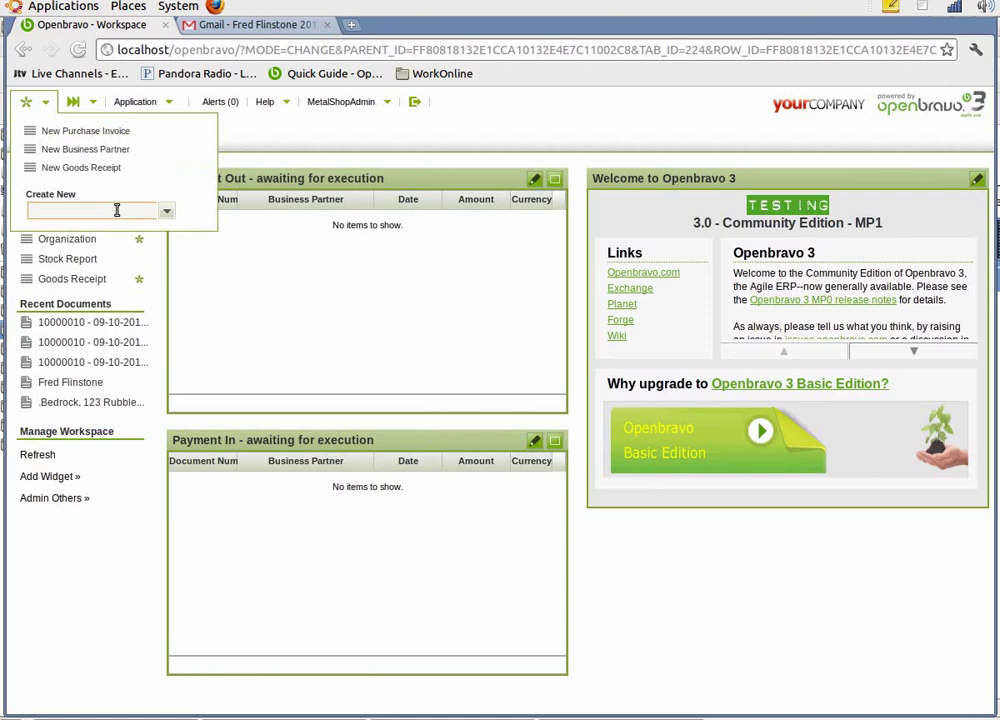
pyautogui.click(143, 103)
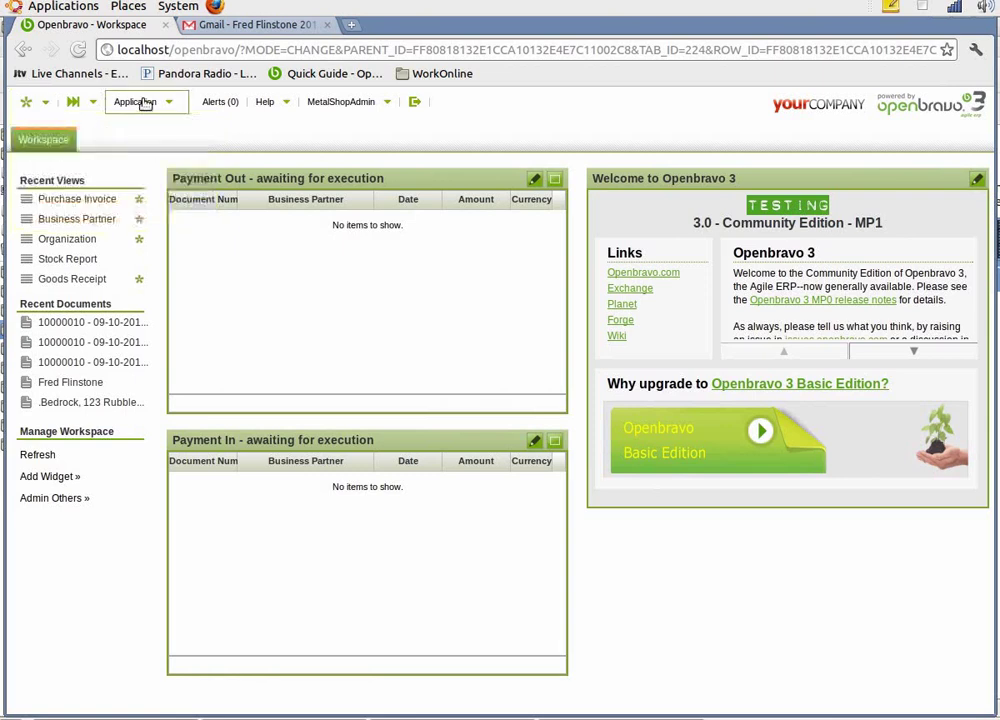
pyautogui.click(144, 103)
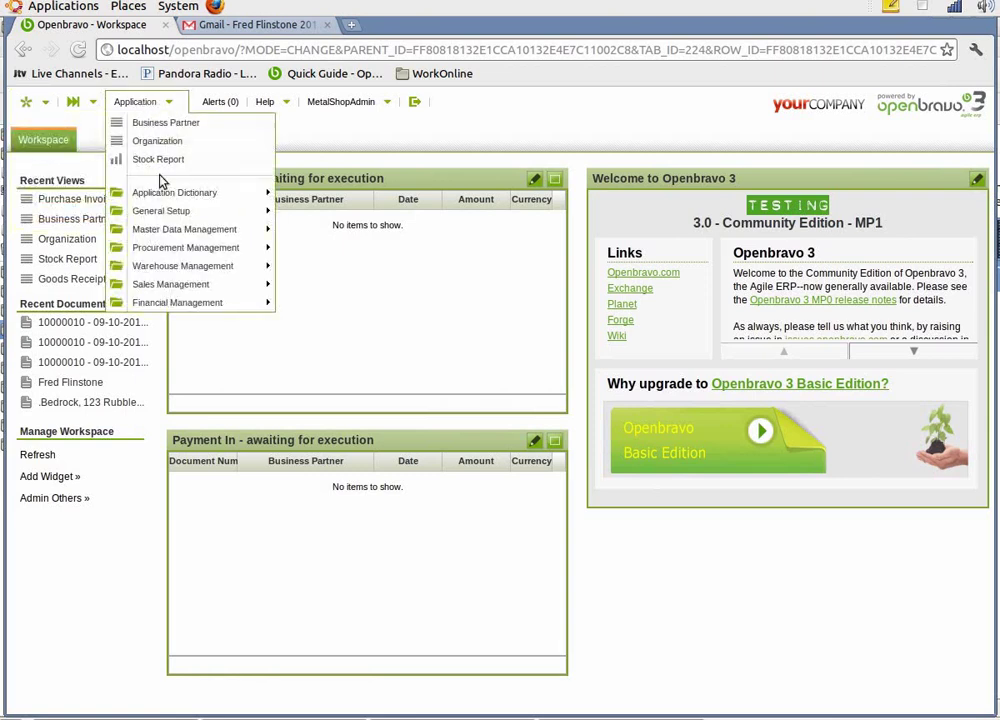
pyautogui.moveTo(176, 268)
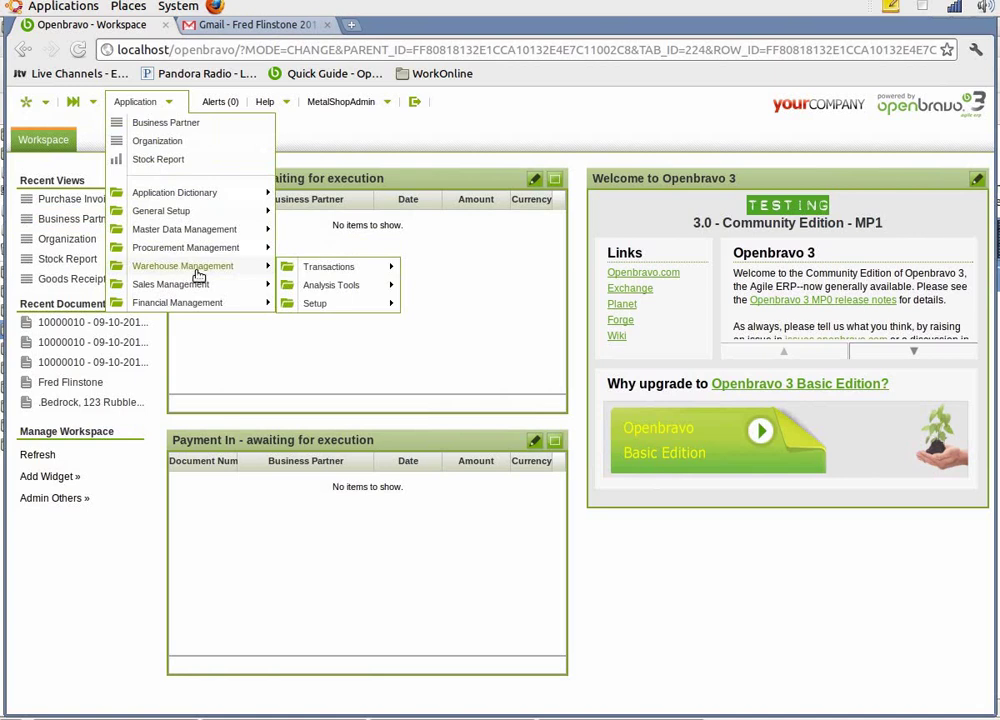
pyautogui.moveTo(348, 291)
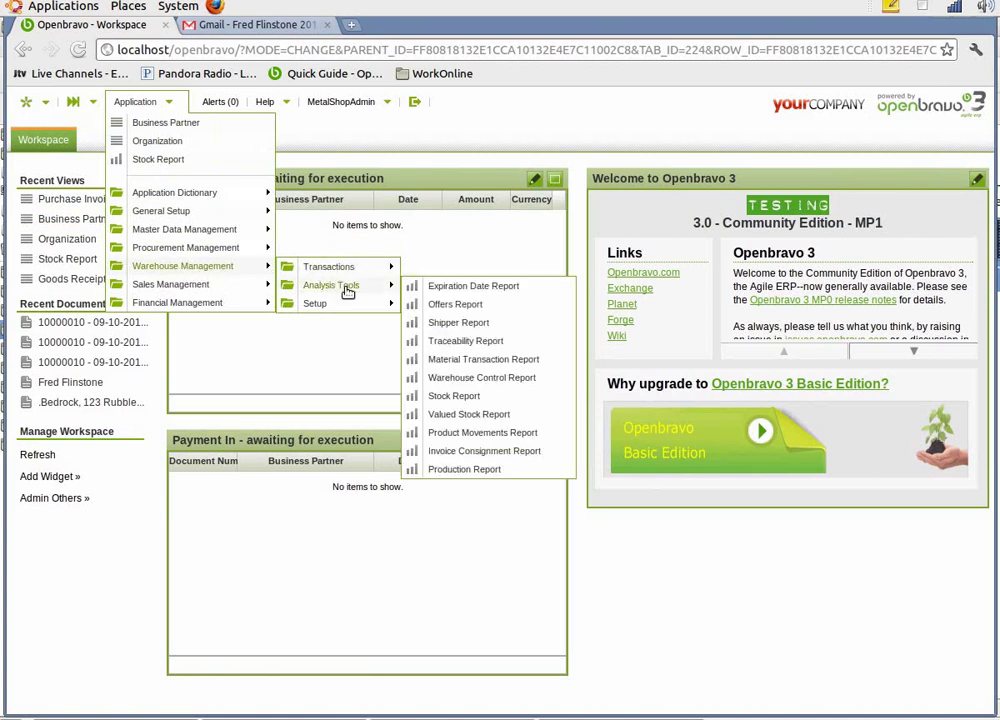
pyautogui.click(466, 398)
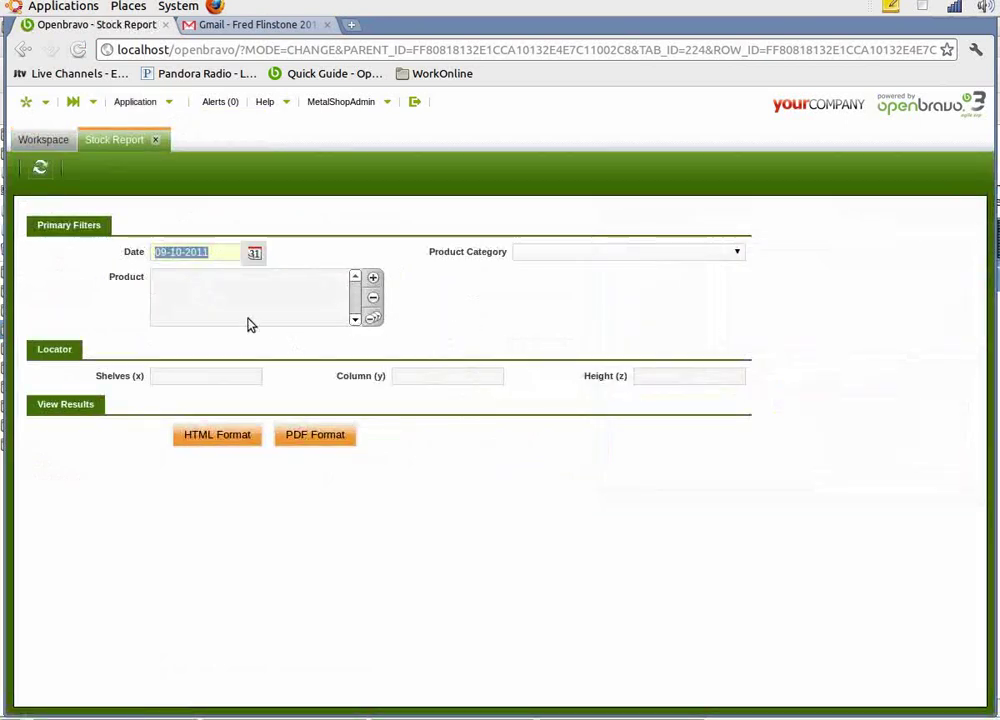
pyautogui.click(210, 436)
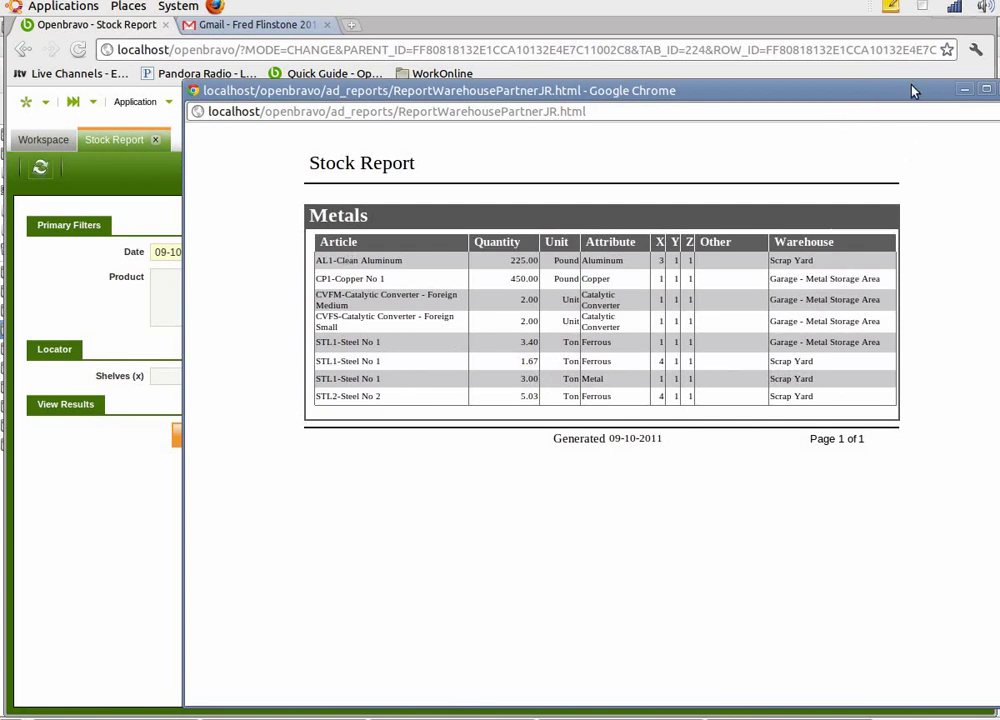
# Set the Metals stock report window aside, returning to the filter form dated 09-10-2011
pyautogui.click(964, 89)
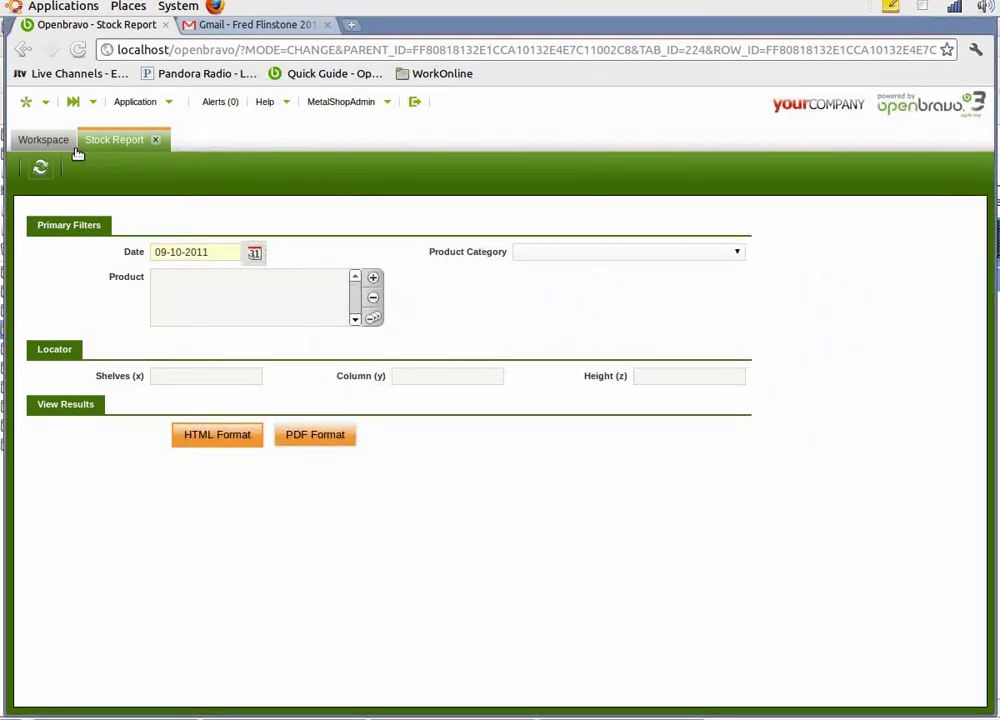
# Create a Scrap Yard Goods Receipt for the business partner at the Bedrock address and open Create Lines From
pyautogui.click(30, 102)
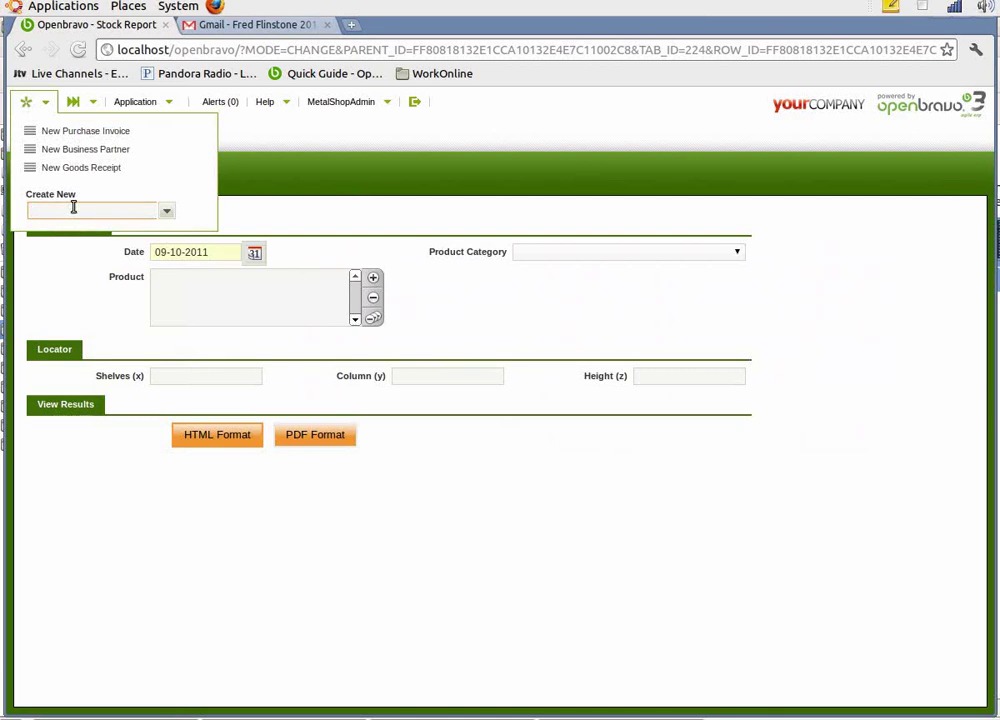
pyautogui.write('goo')
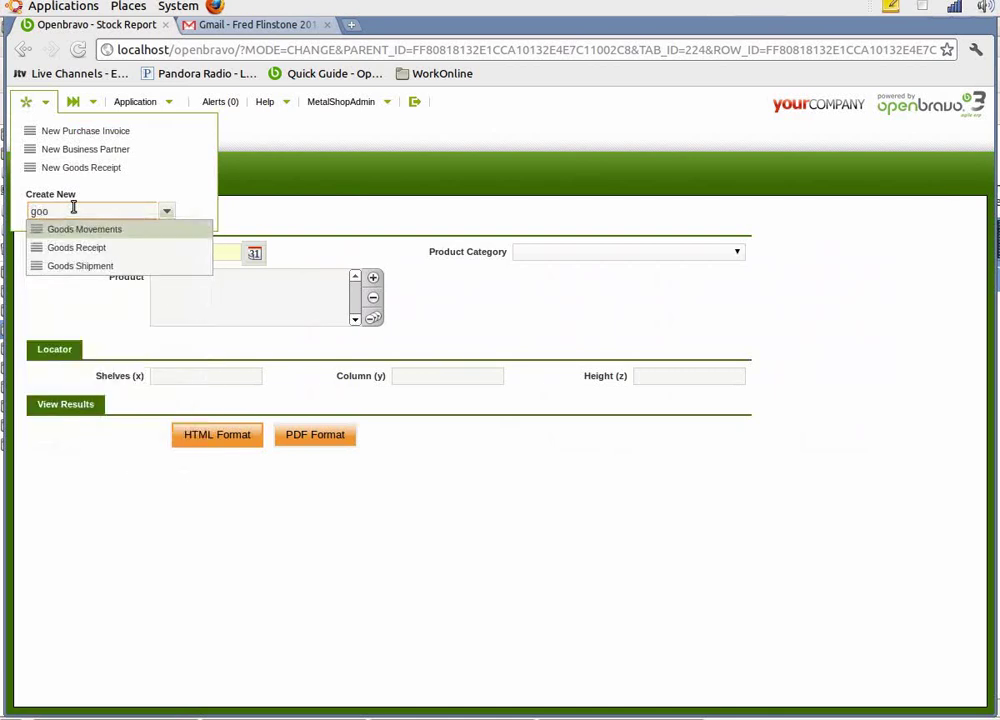
pyautogui.click(70, 248)
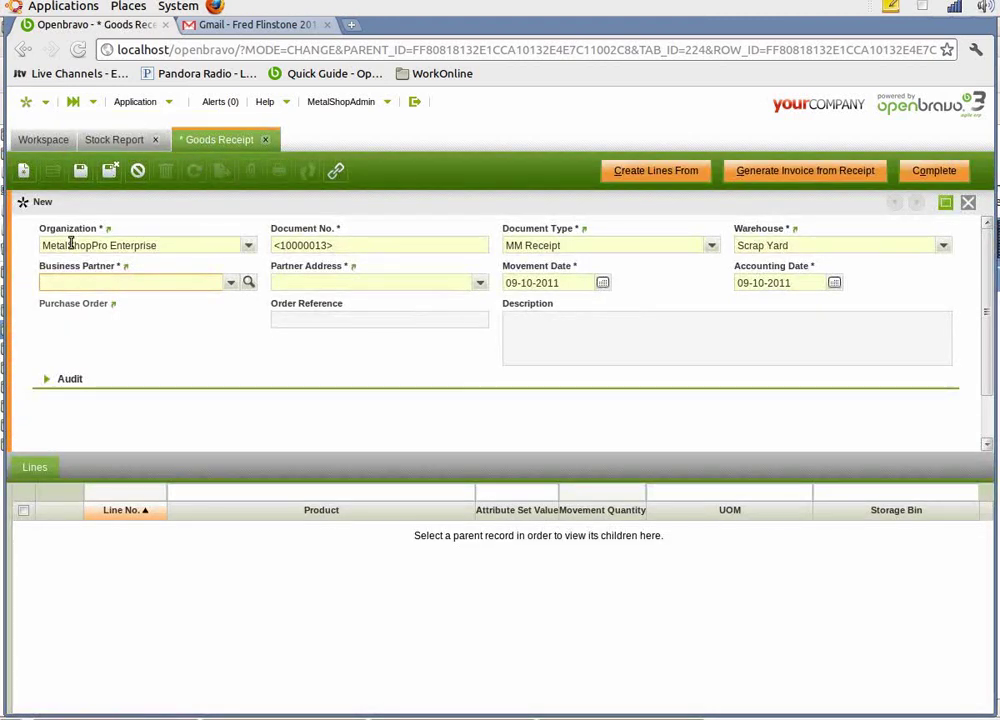
pyautogui.click(230, 283)
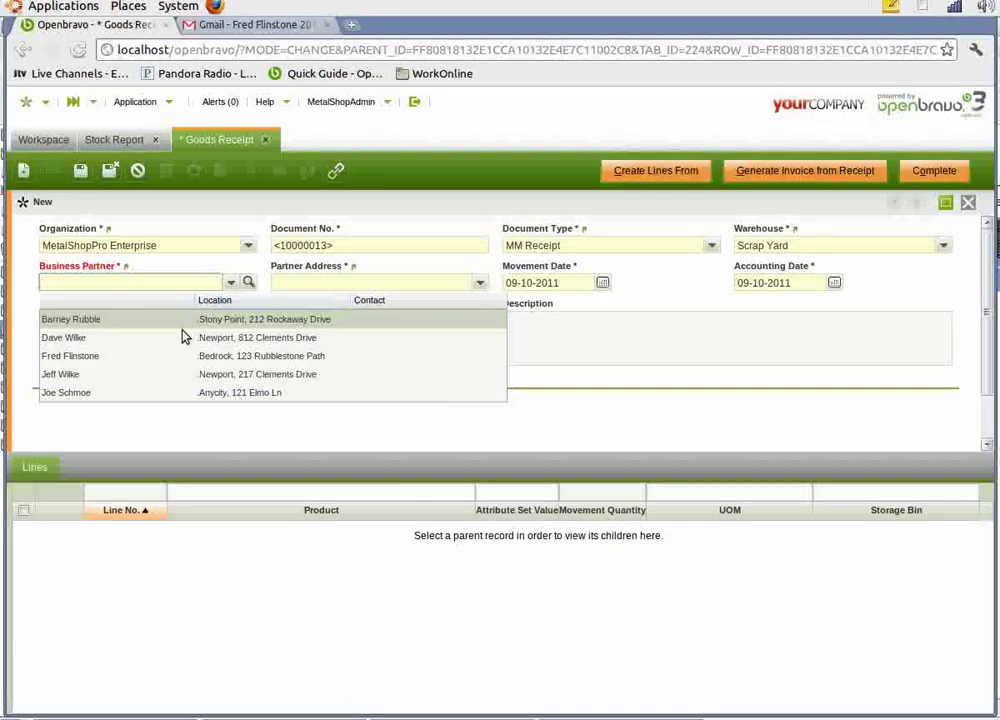
pyautogui.click(163, 356)
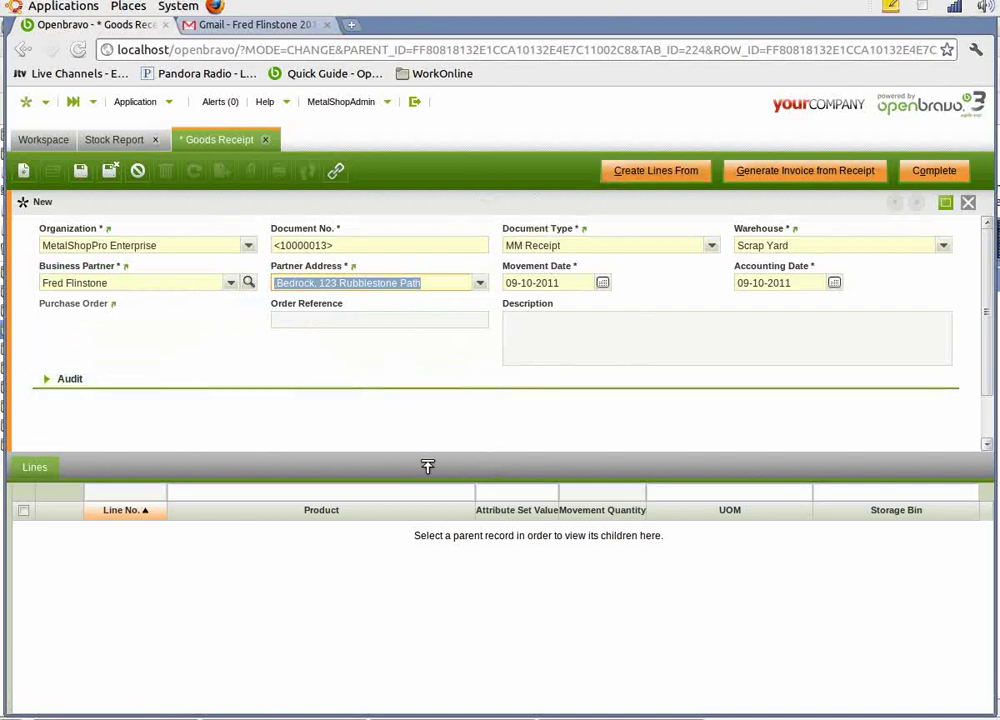
pyautogui.click(660, 176)
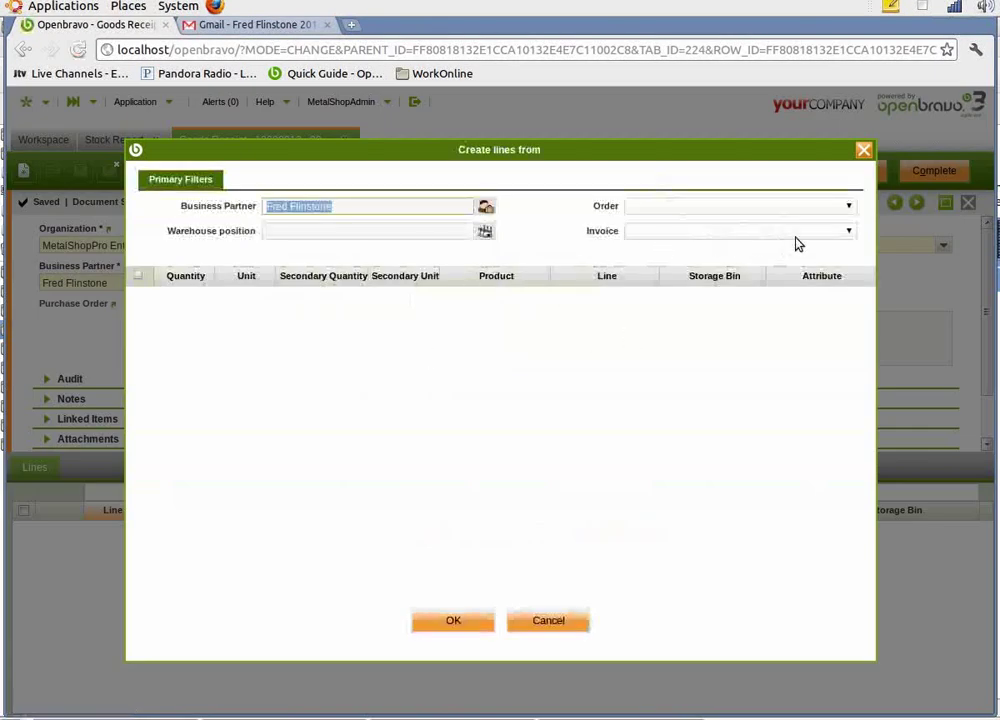
# Load the lines of the 436.25 invoice 10000010 and tick both Steel No 1 and Copper No 1
pyautogui.click(797, 237)
pyautogui.click(785, 259)
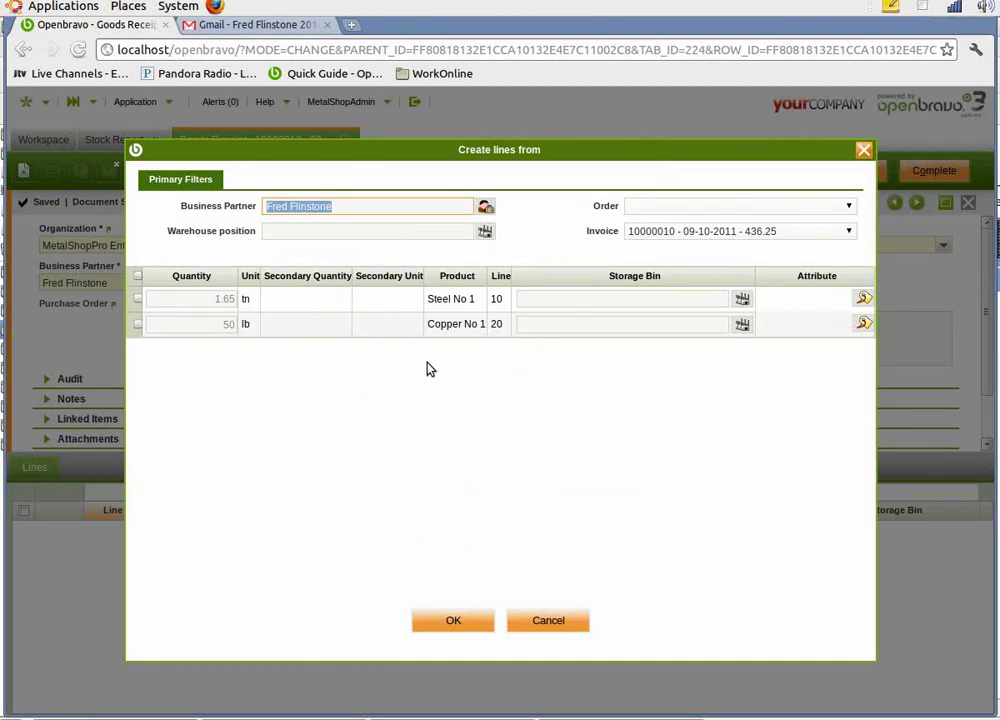
pyautogui.click(137, 299)
pyautogui.click(137, 324)
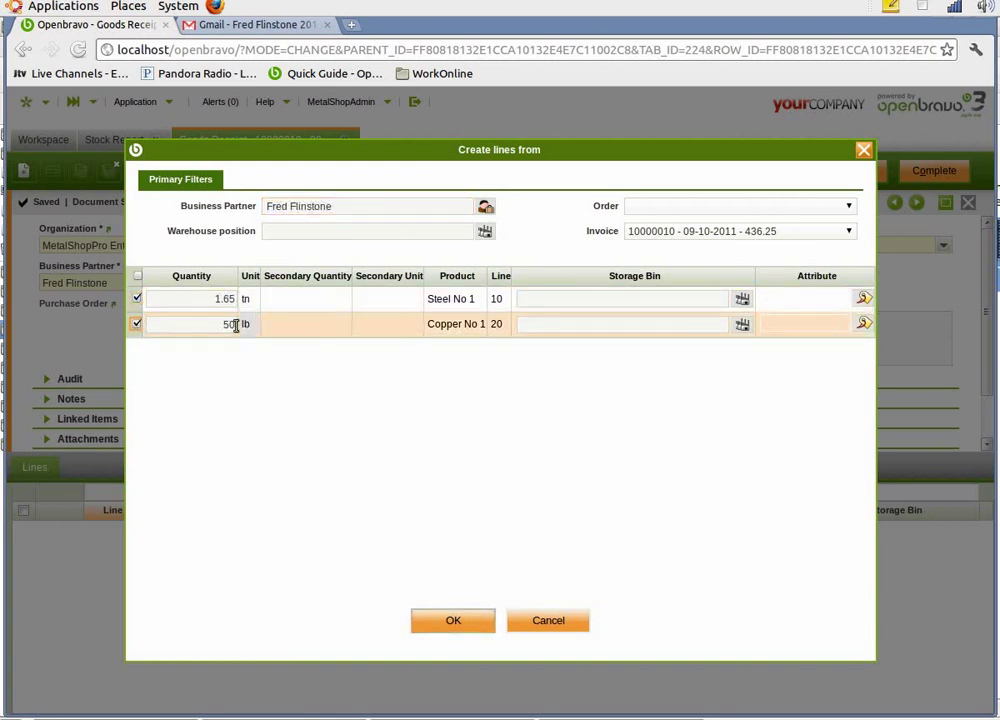
# Give Steel No 1 storage bin SP1 - No 2 Steel - Scrap Pile and attribute Ferrous
pyautogui.click(742, 300)
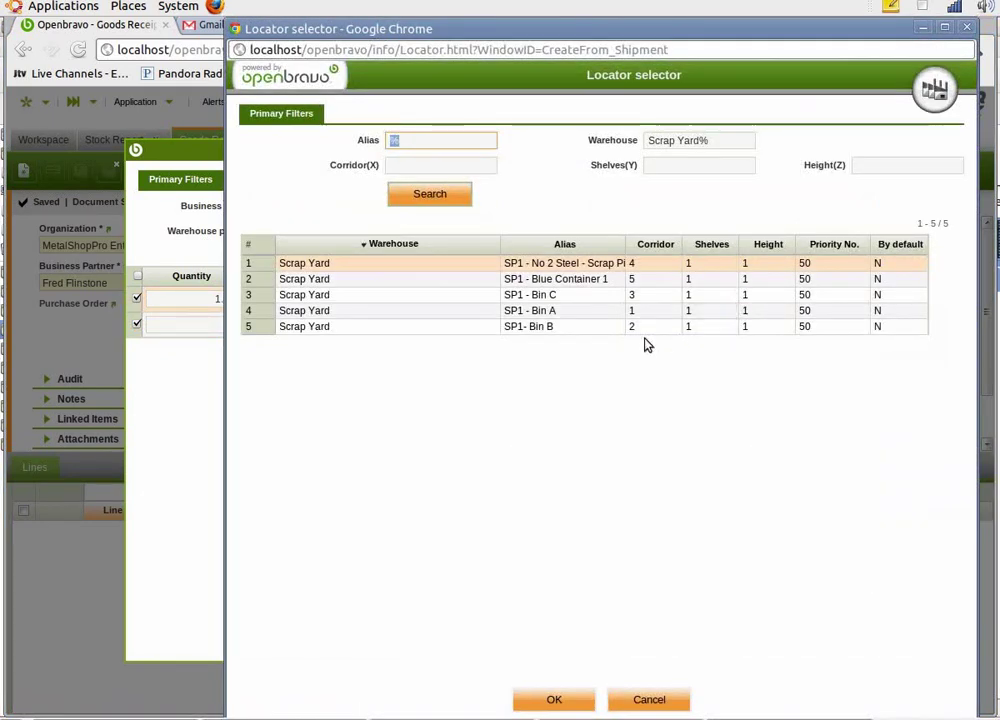
pyautogui.moveTo(588, 33); pyautogui.dragTo(573, 60)
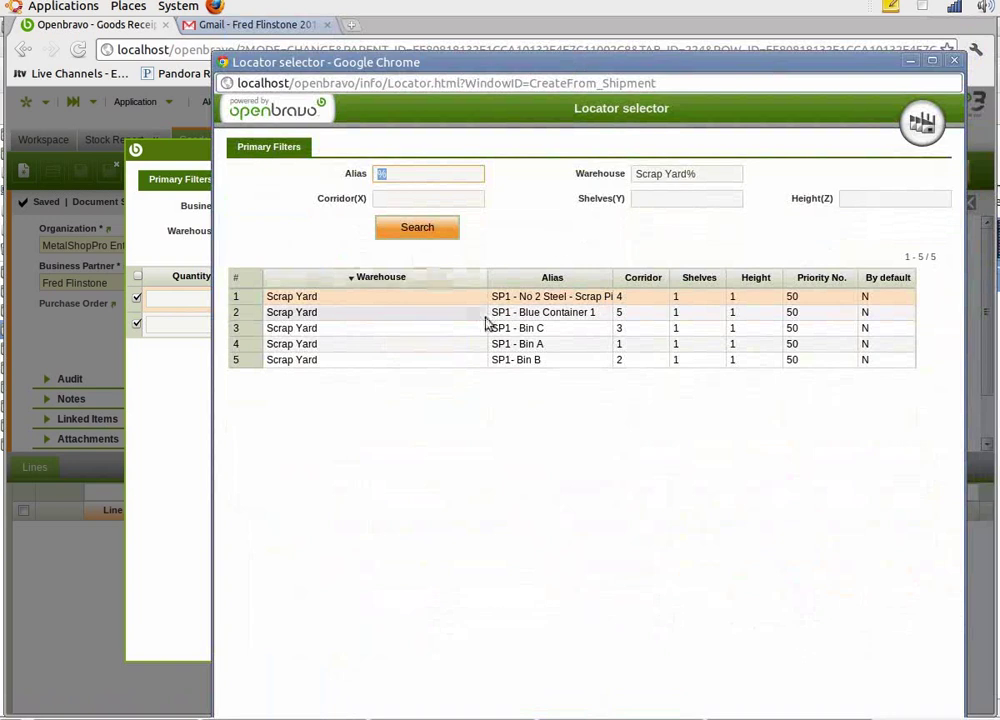
pyautogui.click(551, 298)
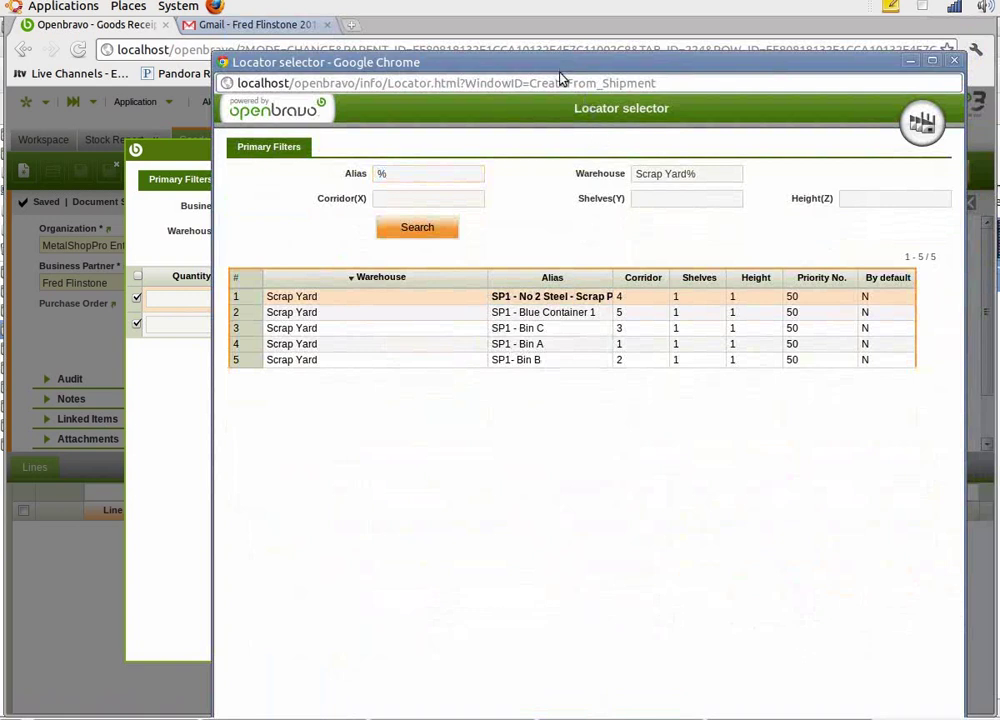
pyautogui.moveTo(562, 76); pyautogui.dragTo(566, 42)
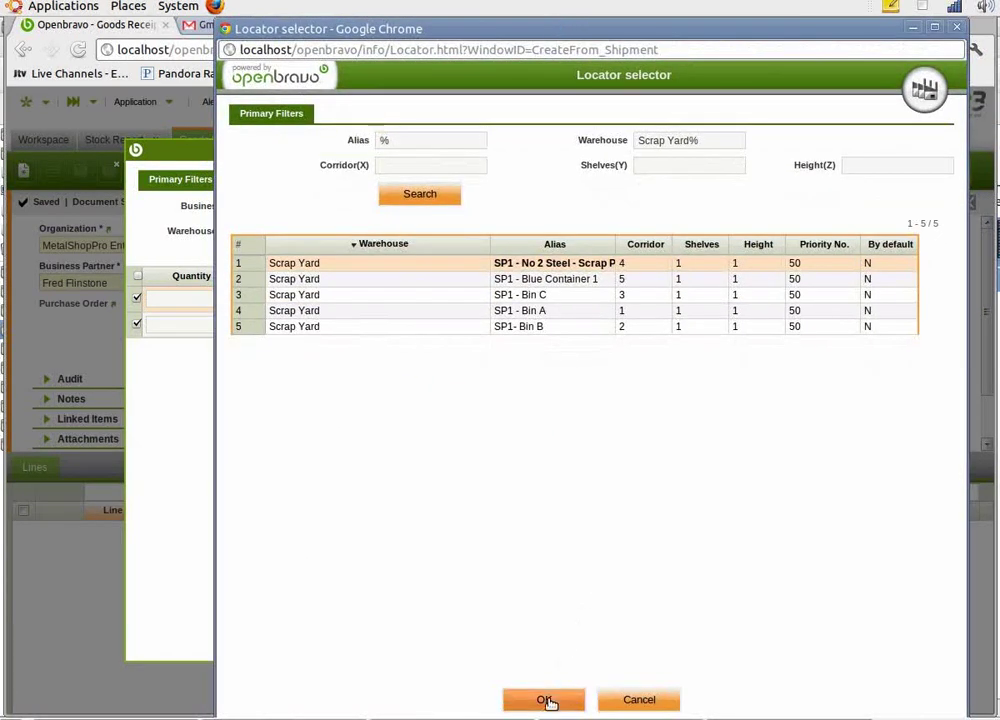
pyautogui.click(545, 701)
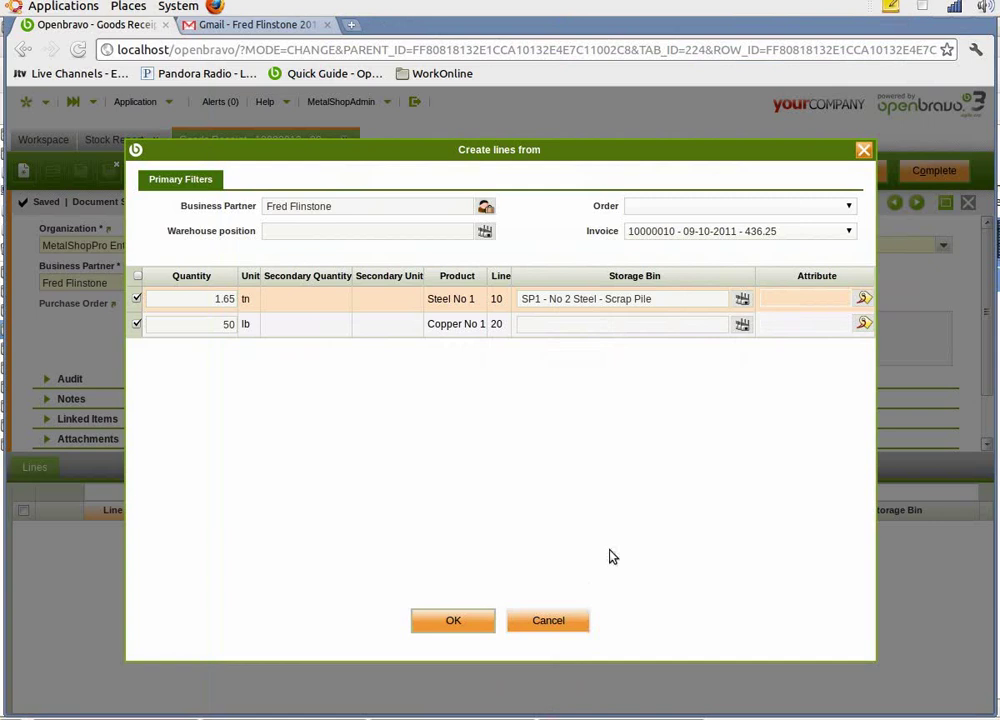
pyautogui.click(864, 298)
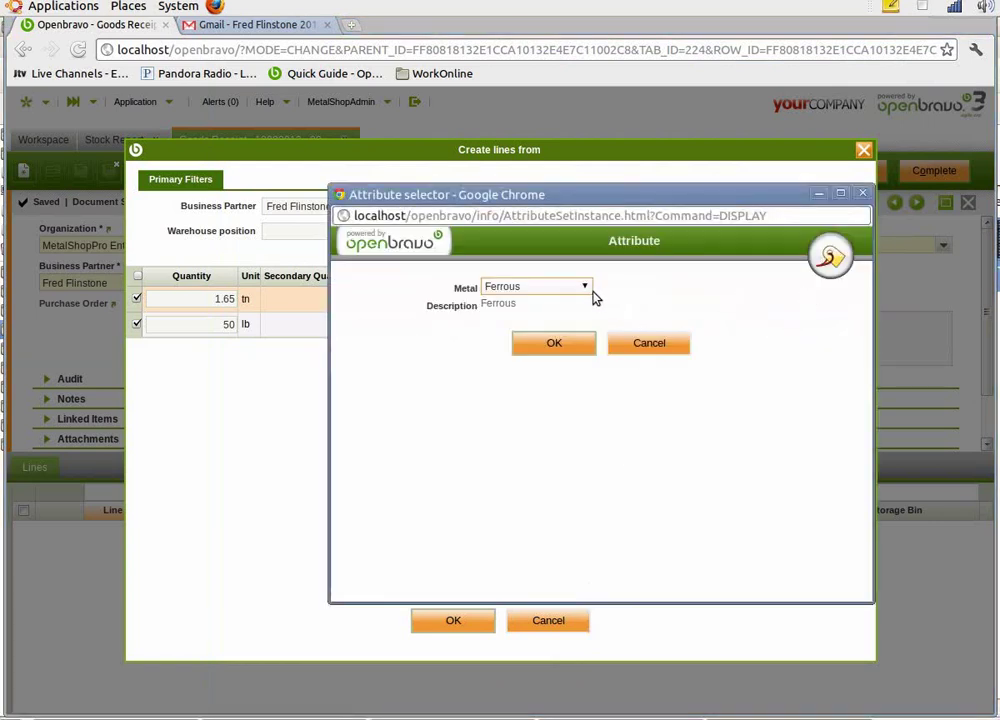
pyautogui.click(536, 347)
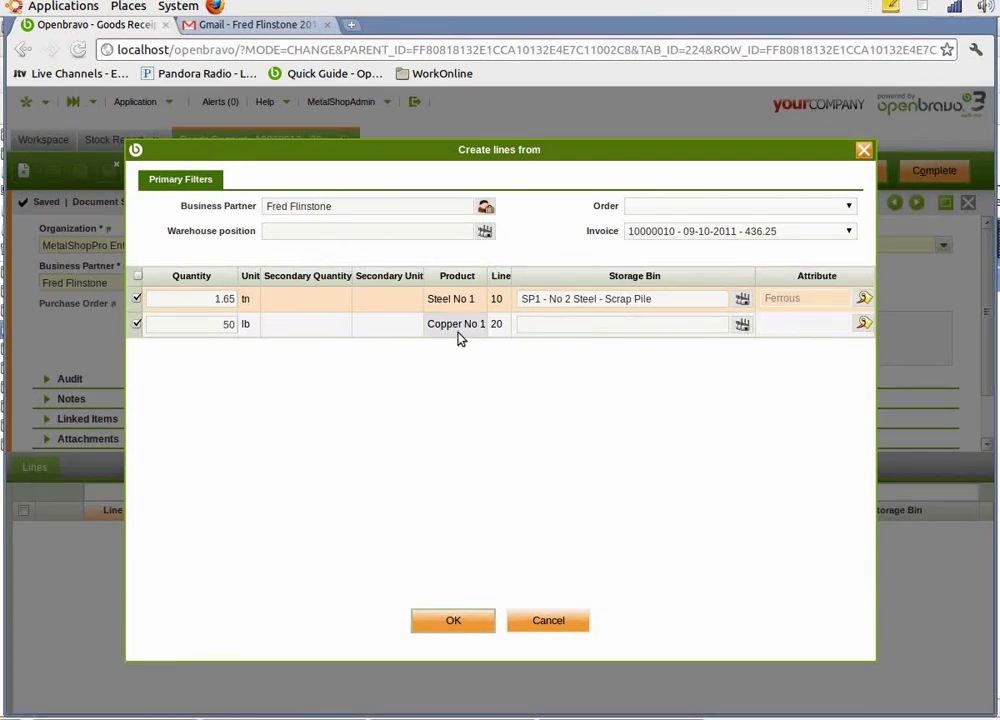
# Store Copper No 1 in Garage Back Room with attribute Copper, searching all warehouses with '%', and create both receipt lines
pyautogui.click(738, 328)
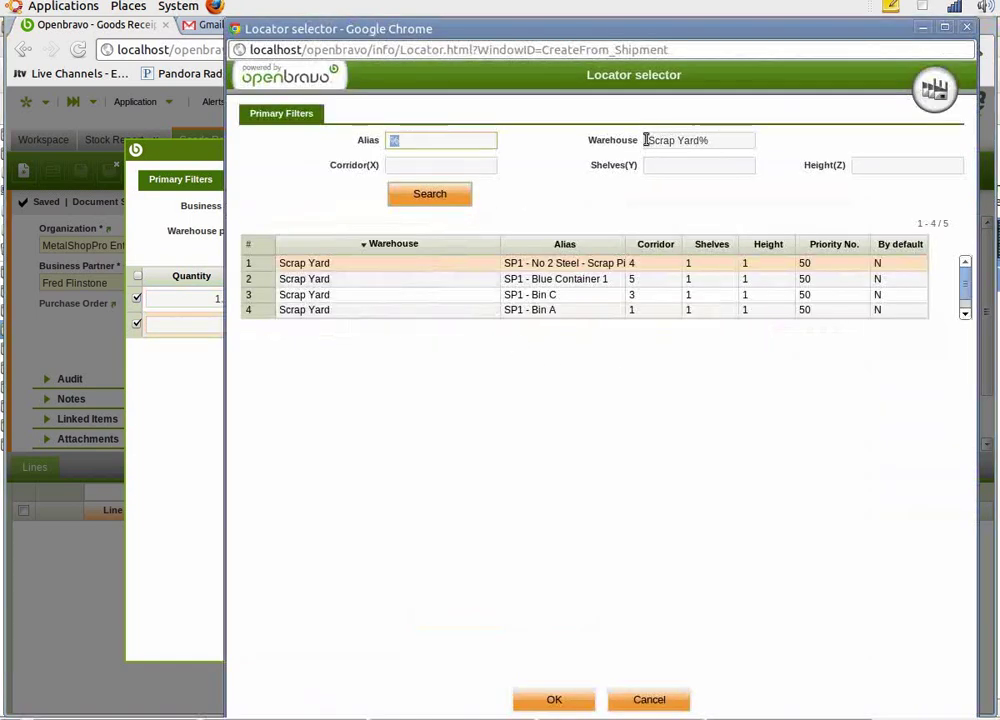
pyautogui.click(723, 146)
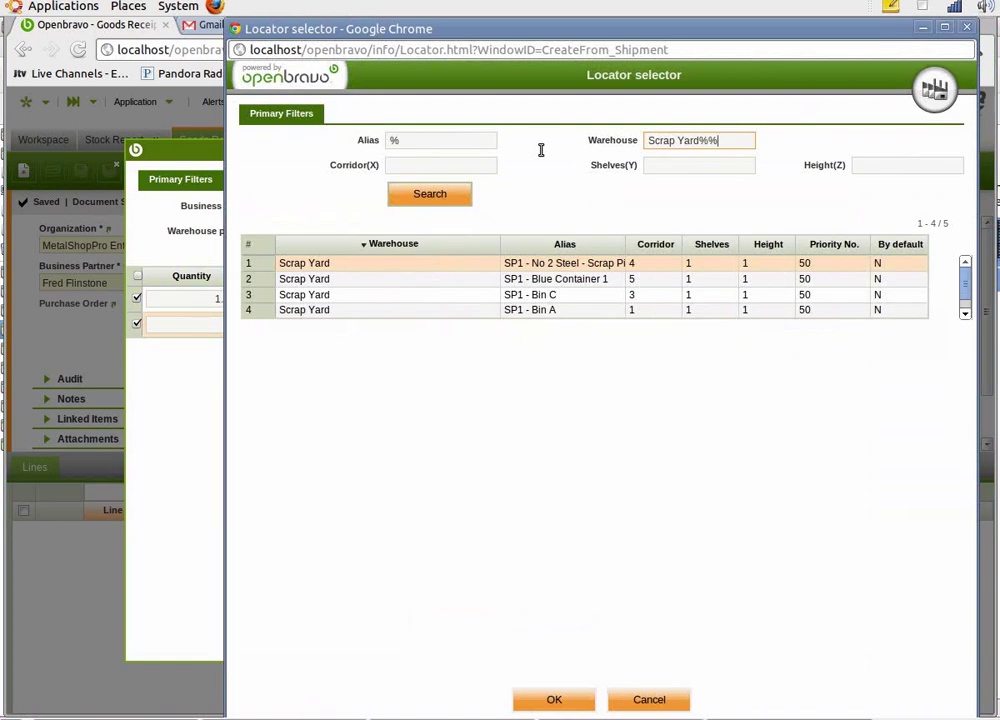
pyautogui.hotkey('ctrl', 'a')
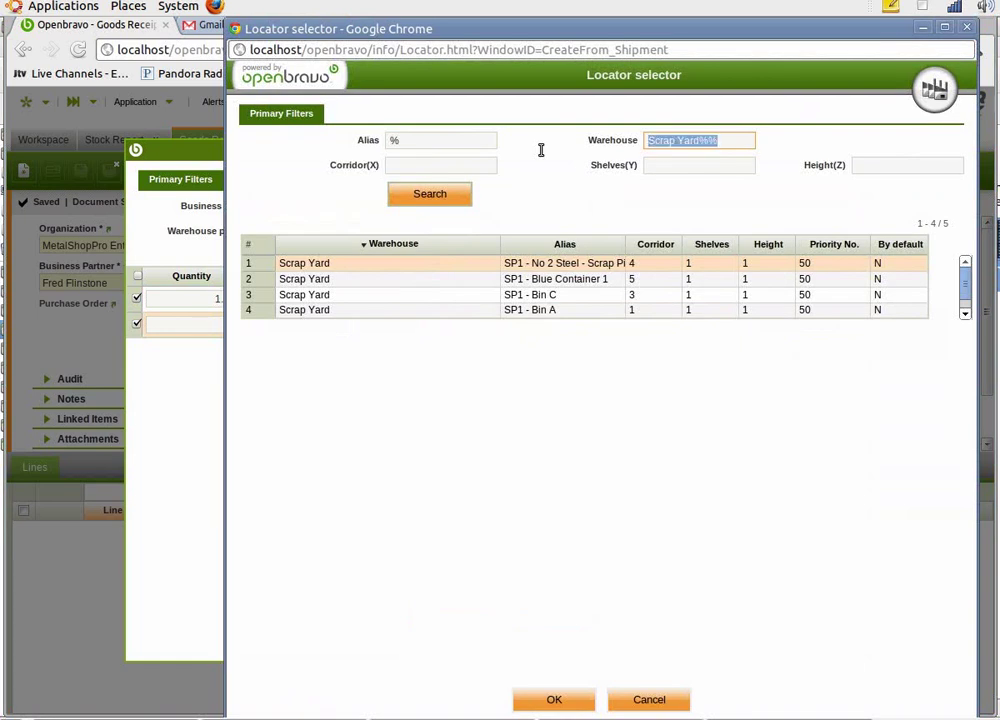
pyautogui.write('%')
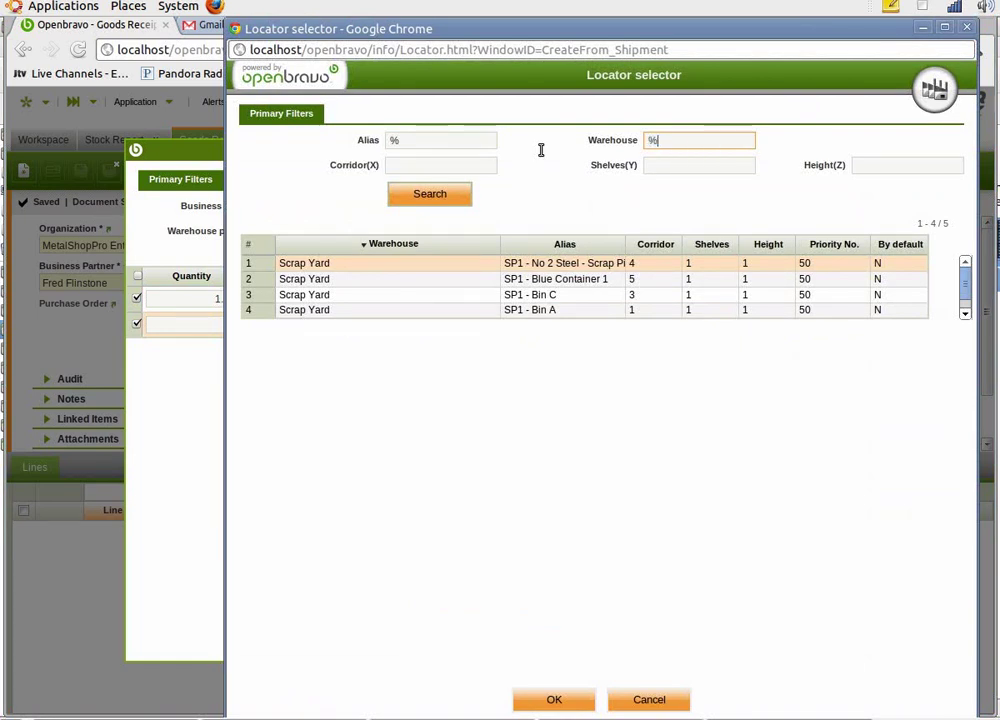
pyautogui.click(460, 196)
pyautogui.click(545, 268)
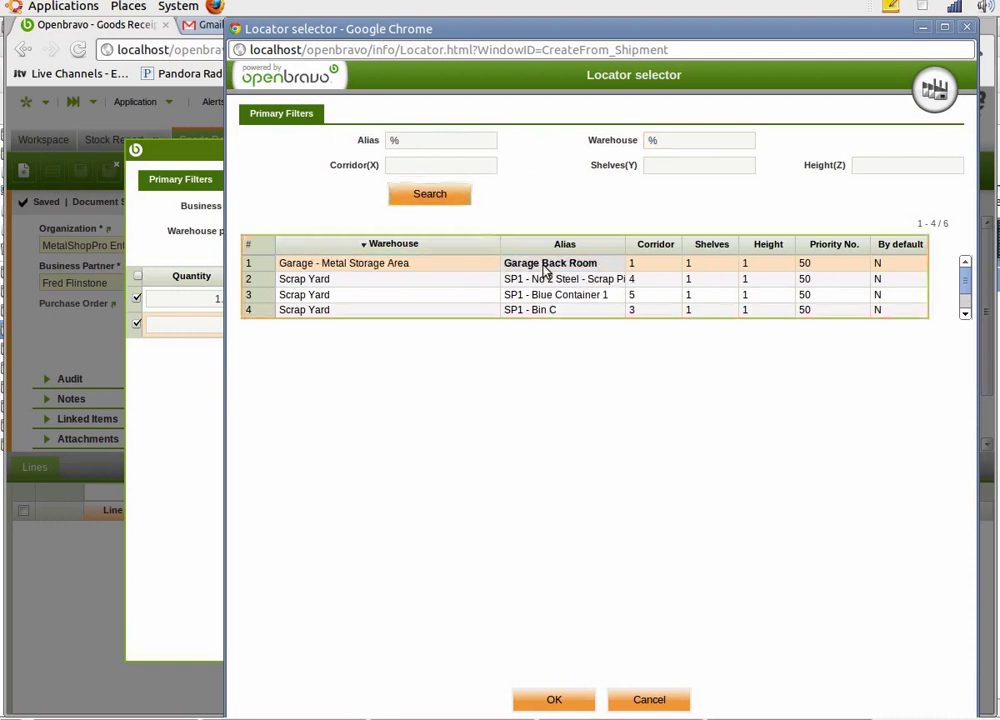
pyautogui.doubleClick(545, 268)
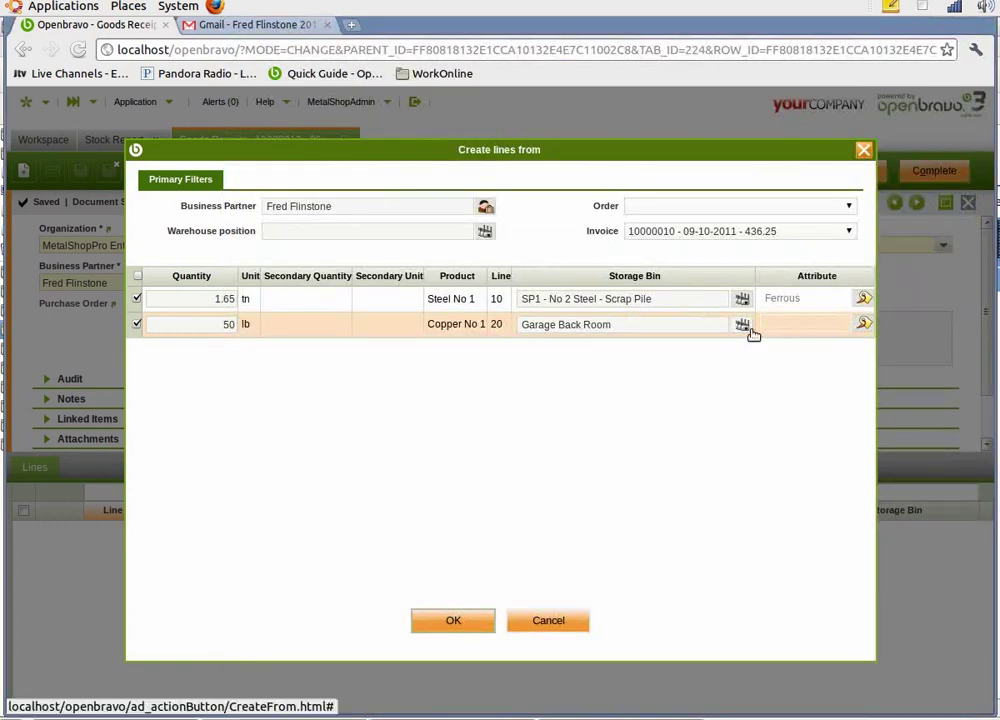
pyautogui.click(863, 324)
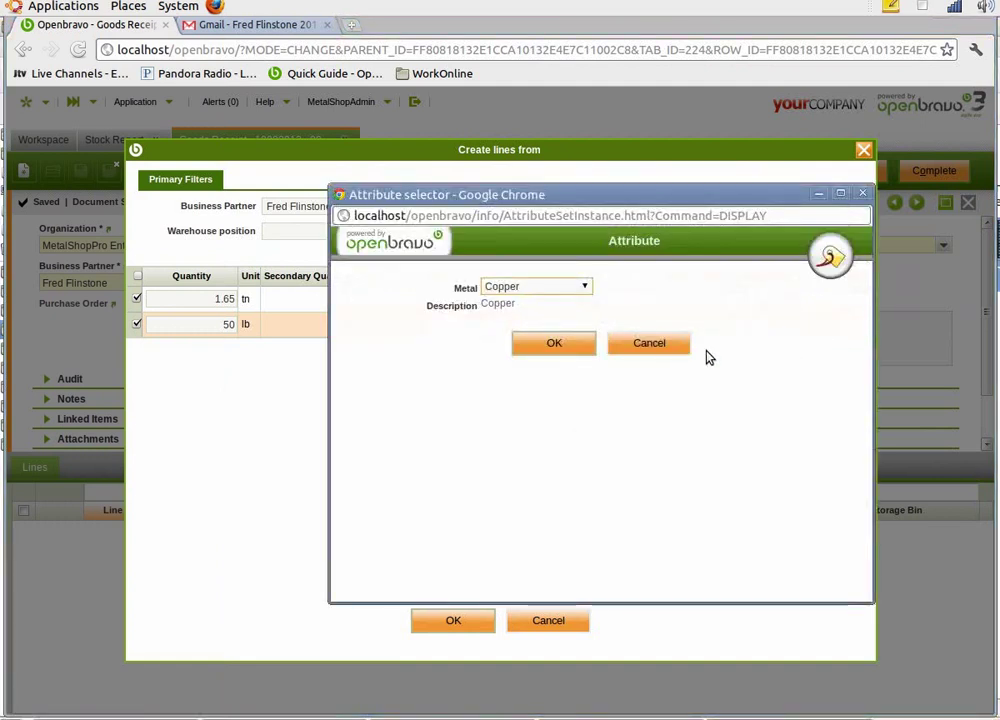
pyautogui.click(555, 345)
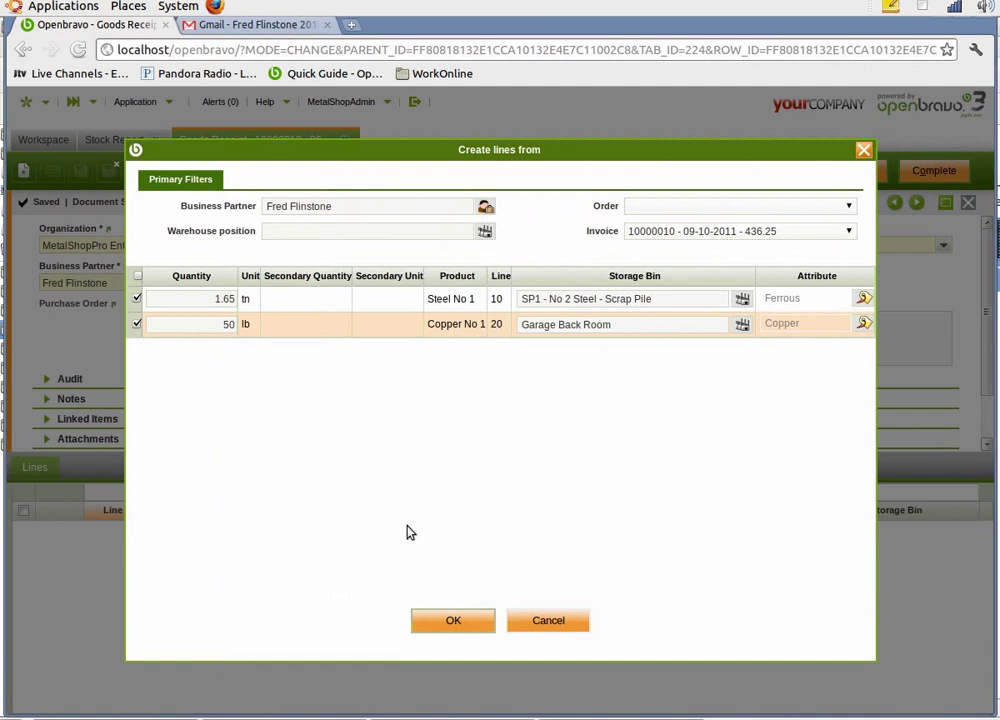
pyautogui.click(429, 617)
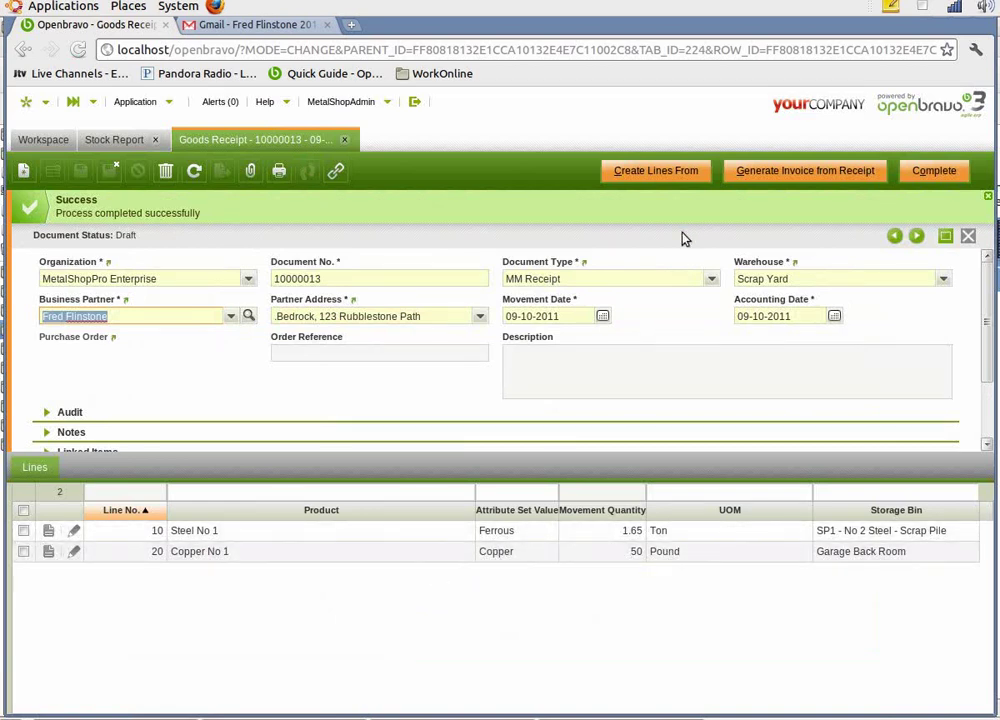
# Complete Goods Receipt 10000013, then regenerate the Stock Report in HTML, review it and close it
pyautogui.click(933, 172)
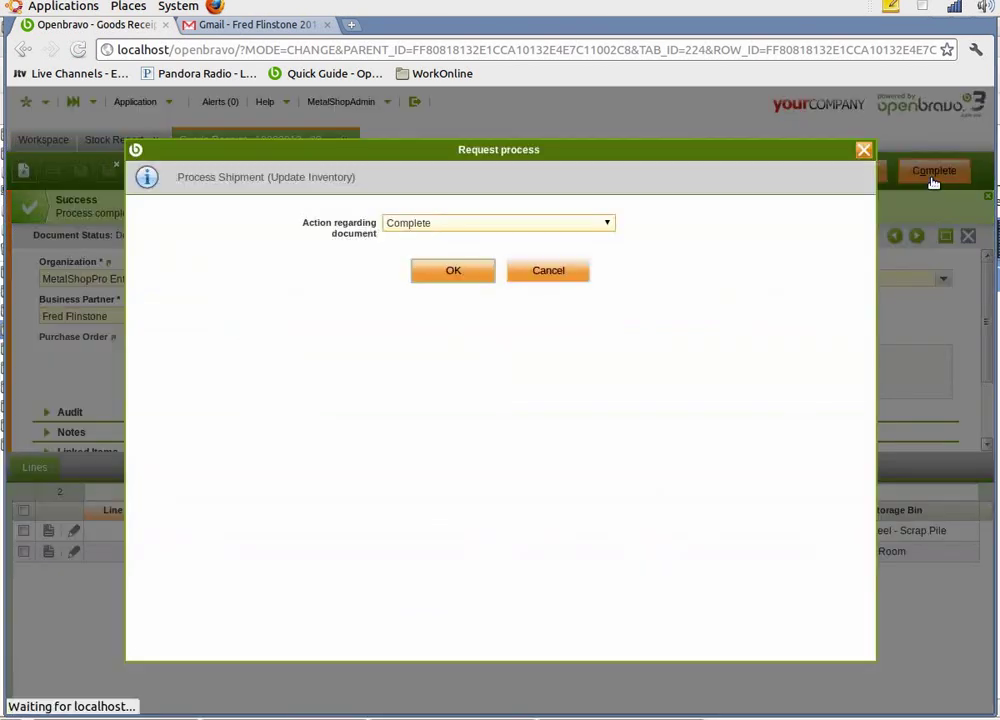
pyautogui.click(472, 279)
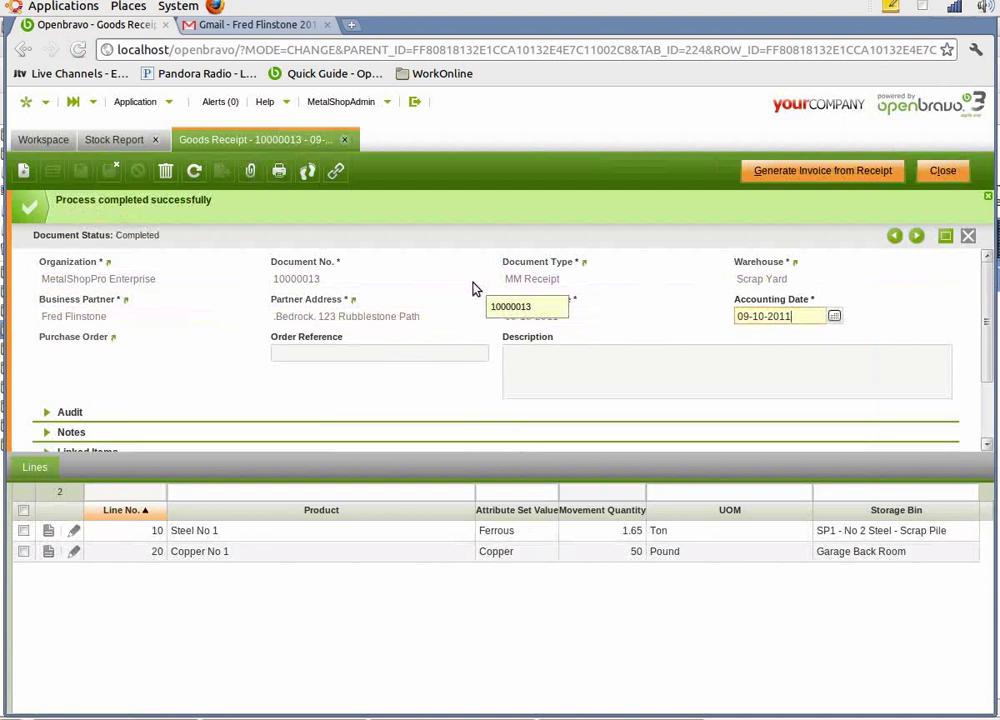
pyautogui.click(107, 141)
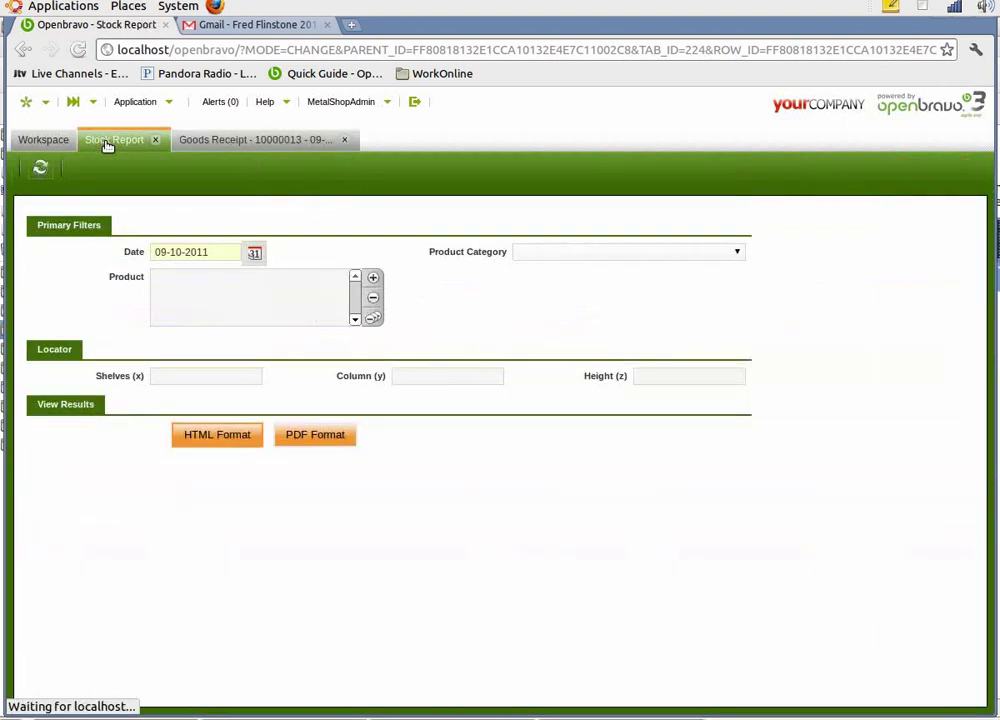
pyautogui.click(218, 440)
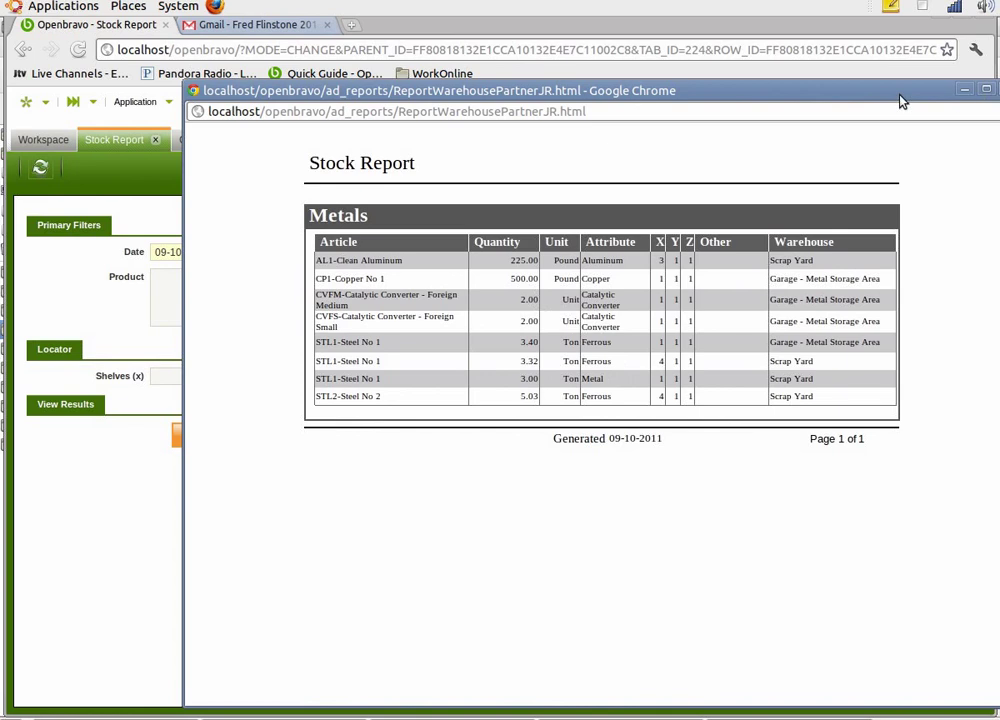
pyautogui.hotkey('ctrl', 'w')
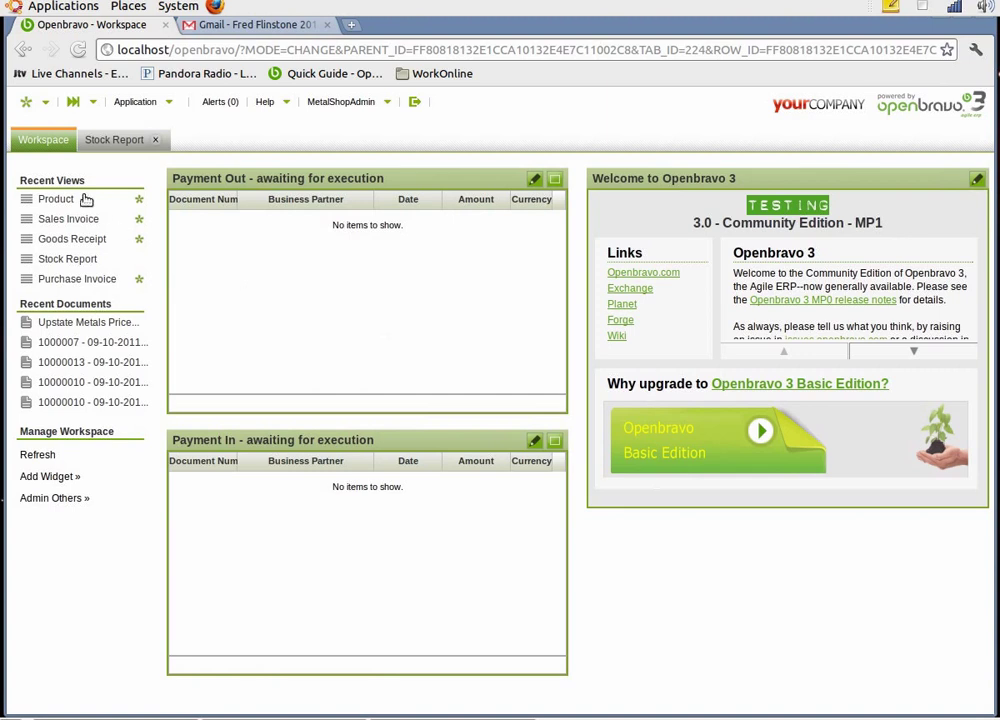
# Create and save a new sales invoice billed to Upstate Metals
pyautogui.click(40, 105)
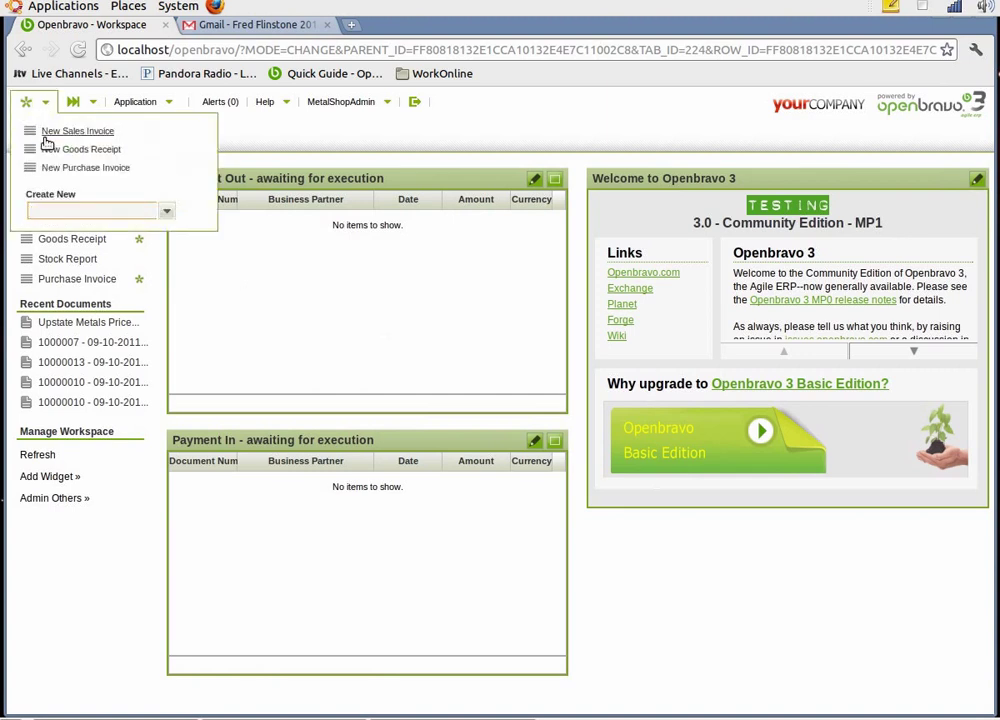
pyautogui.click(48, 131)
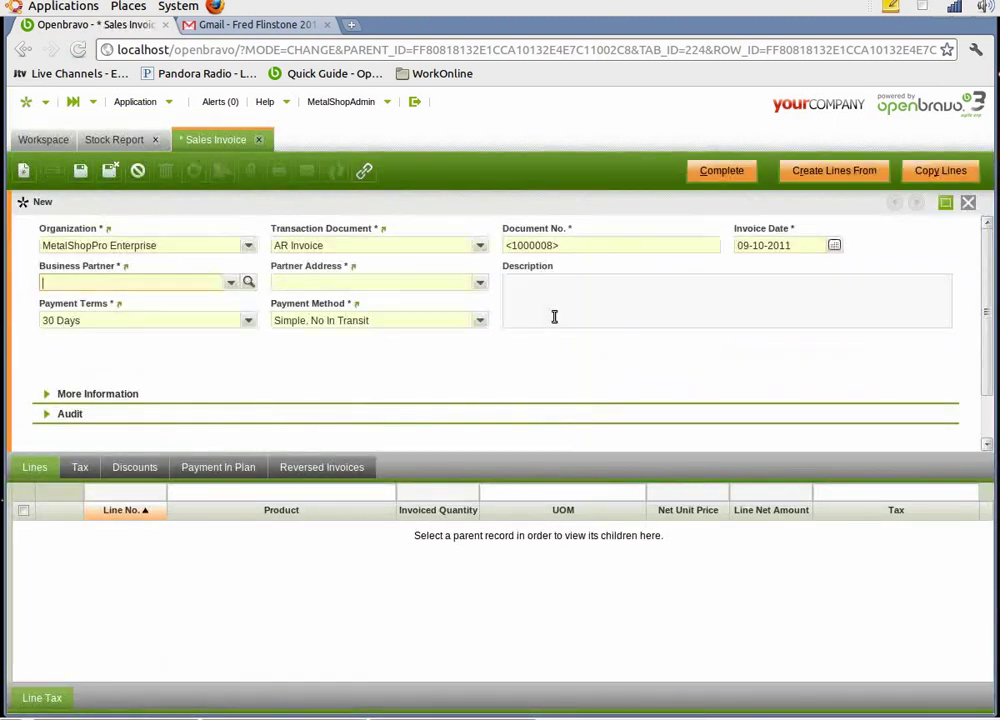
pyautogui.click(230, 283)
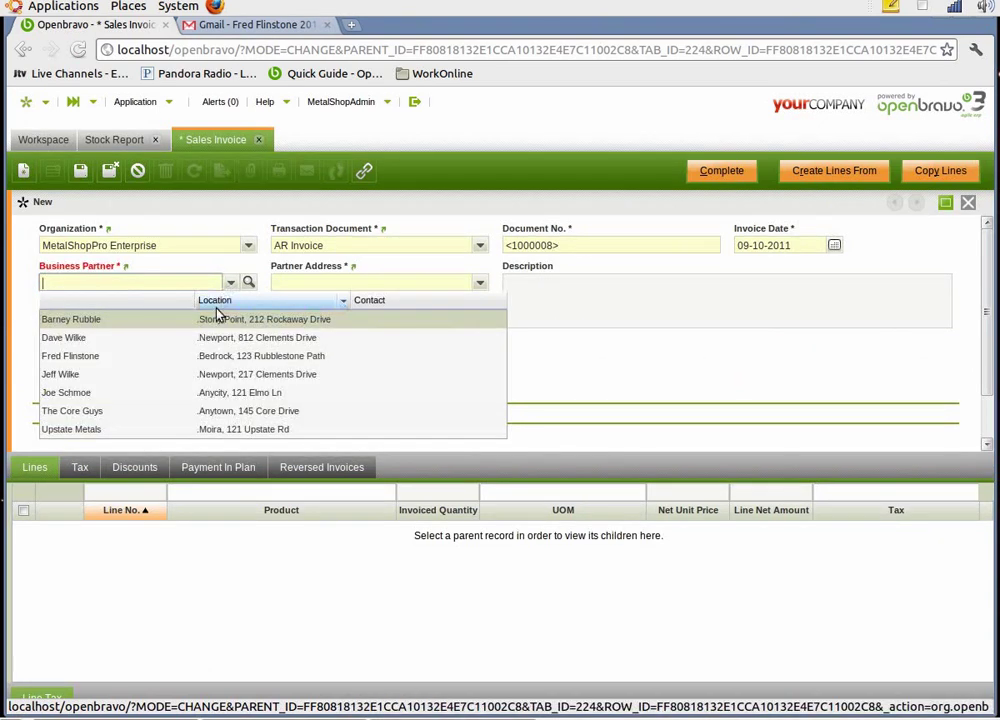
pyautogui.click(167, 430)
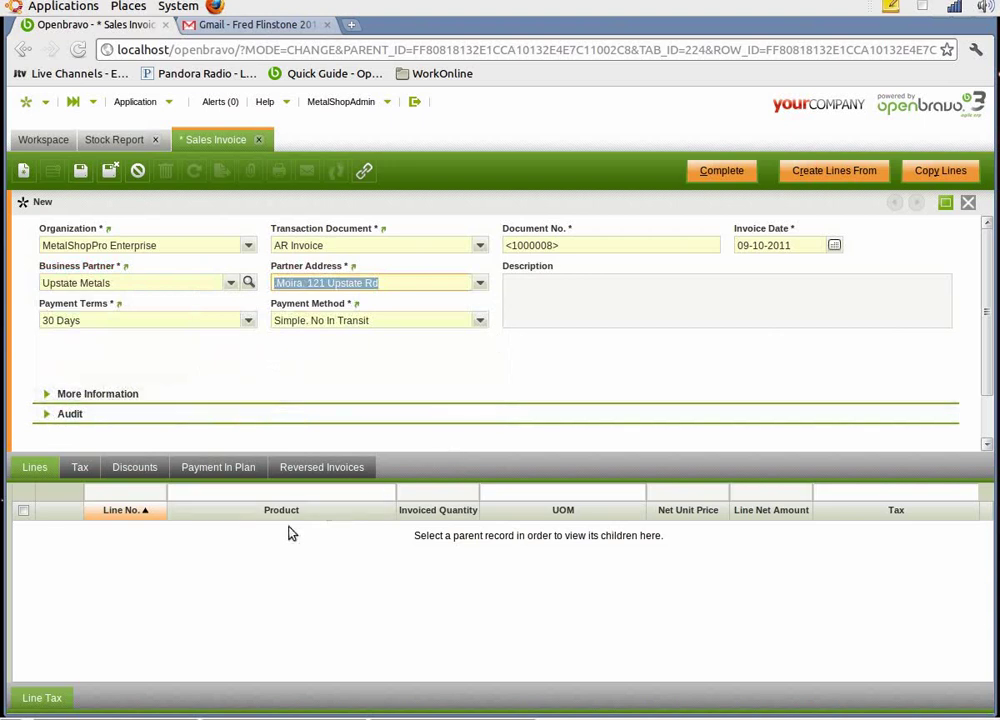
pyautogui.click(33, 474)
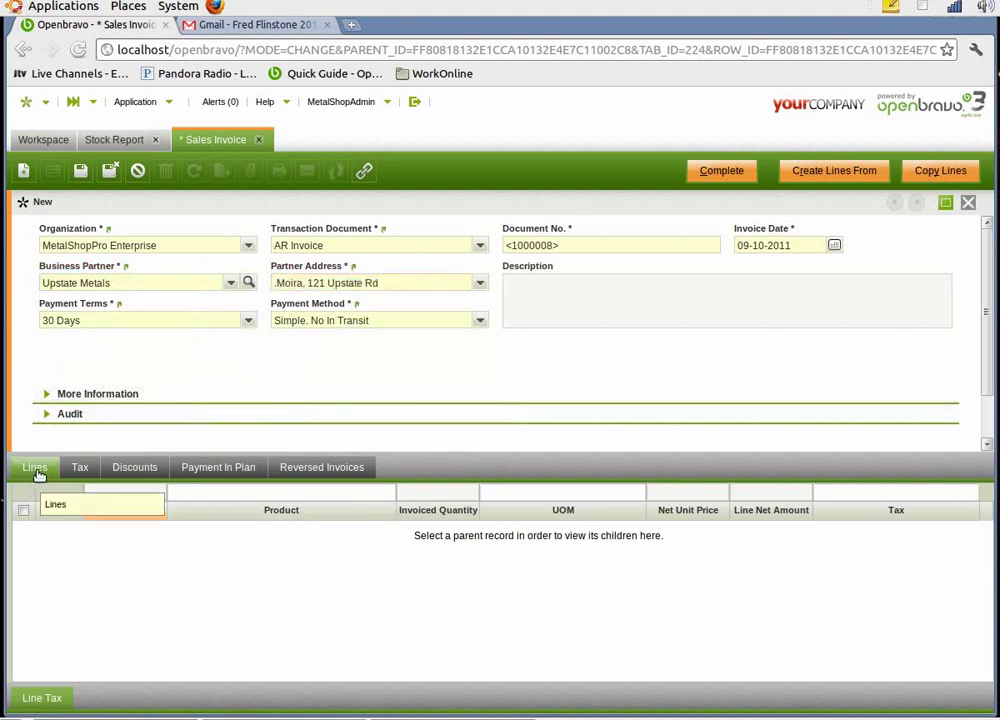
# Add an invoice line with Steel No 1 as the product
pyautogui.click(25, 172)
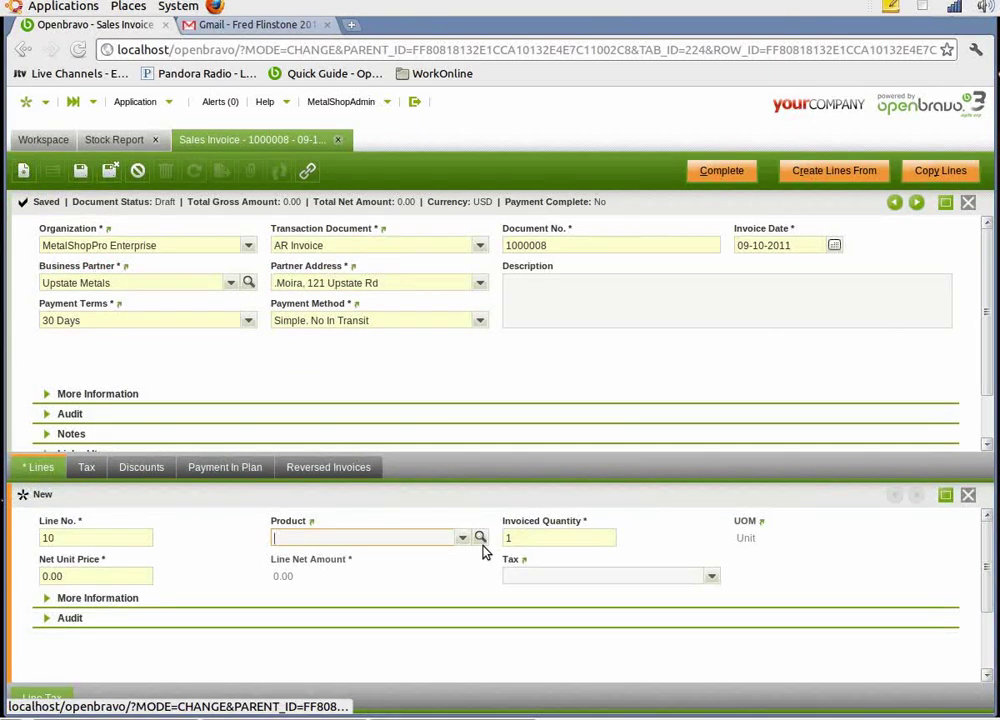
pyautogui.click(462, 539)
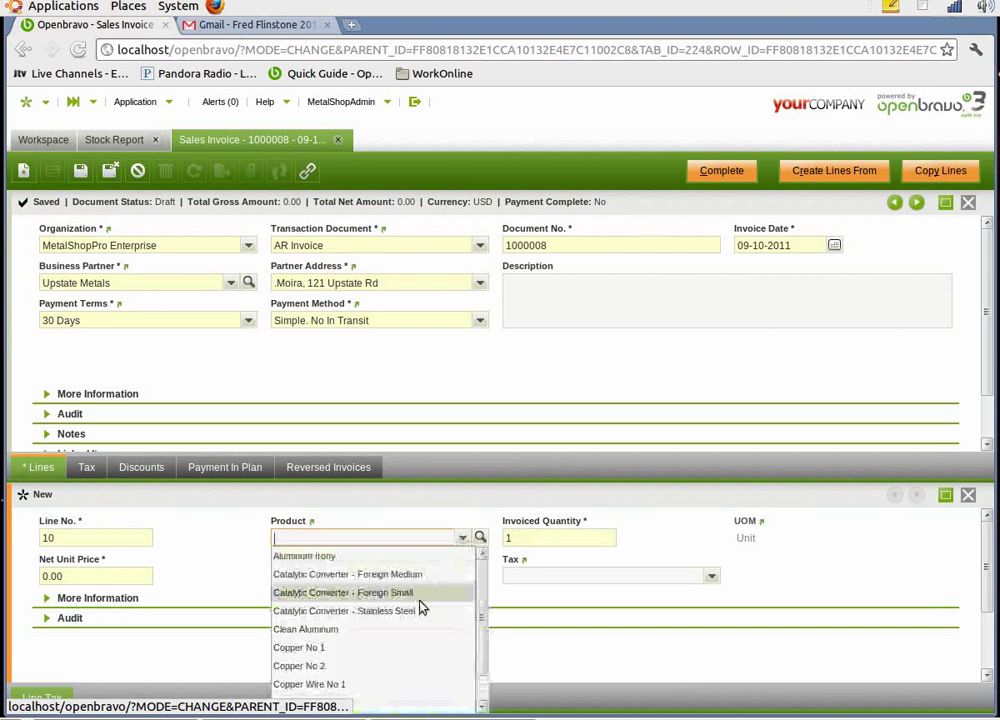
pyautogui.scroll(-1, 403, 650)
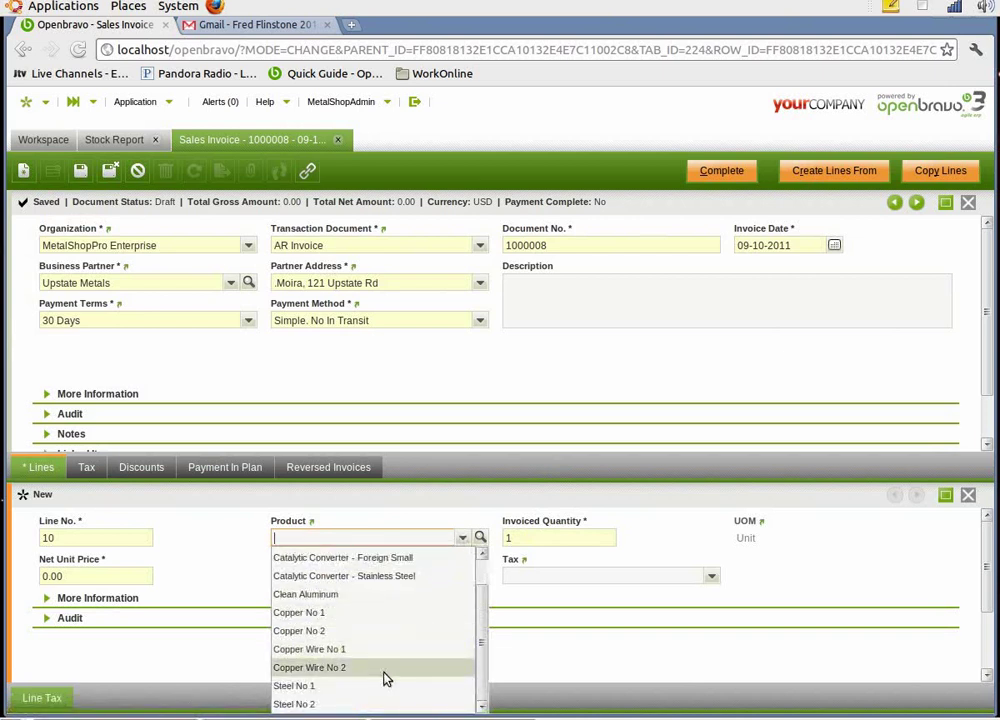
pyautogui.click(384, 687)
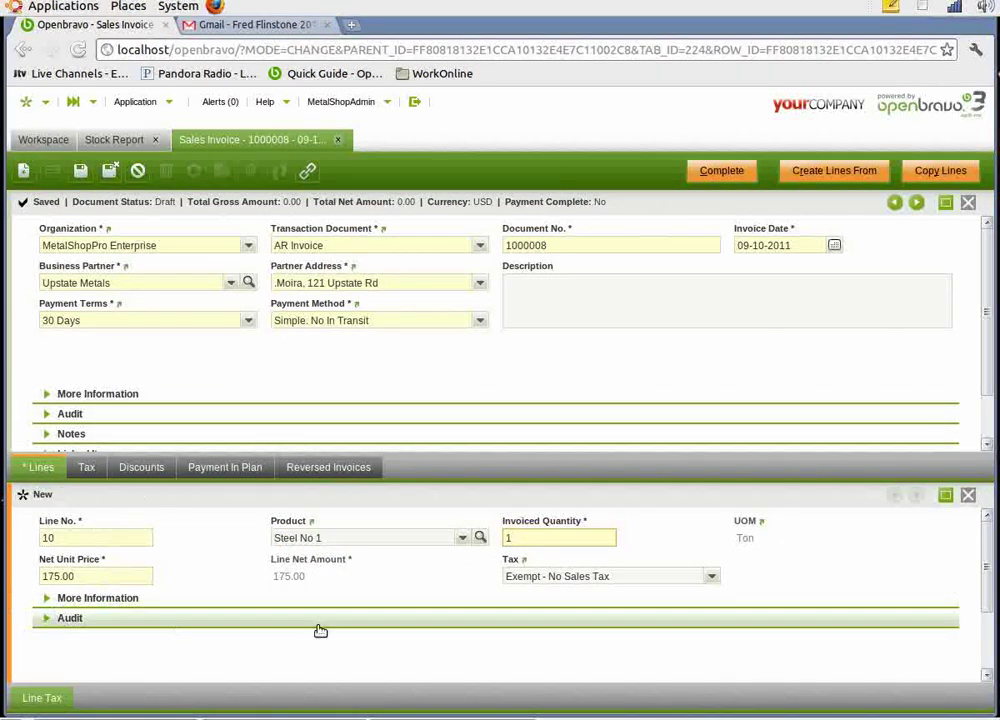
# Price the Steel No 1 line from the Upstate Metals Price List at 300.00, quantity 9
pyautogui.click(481, 538)
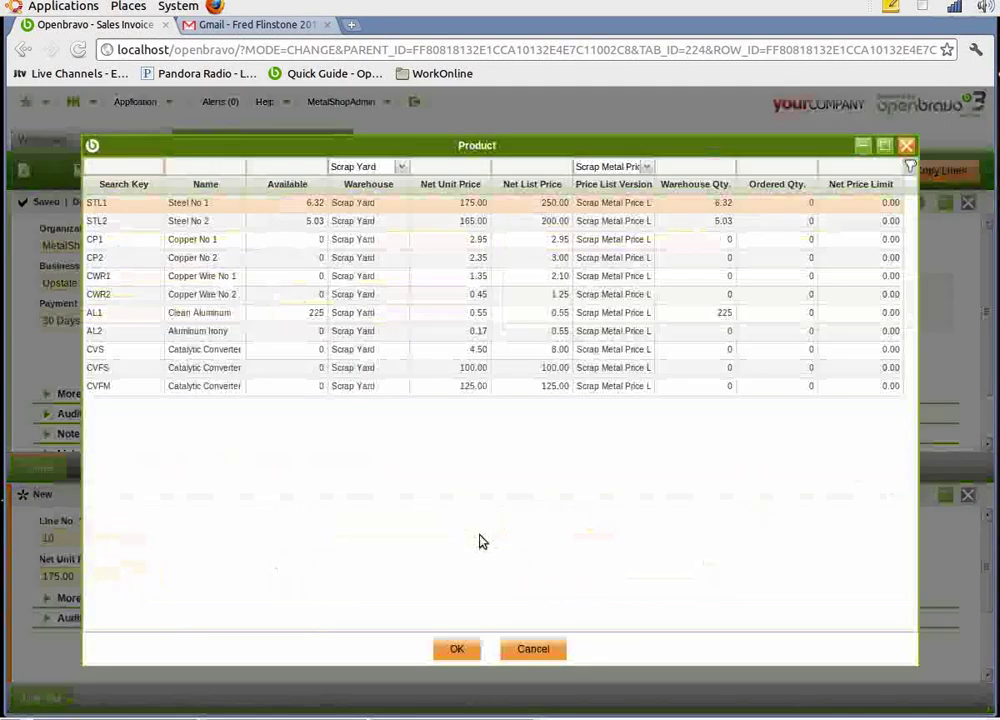
pyautogui.click(647, 168)
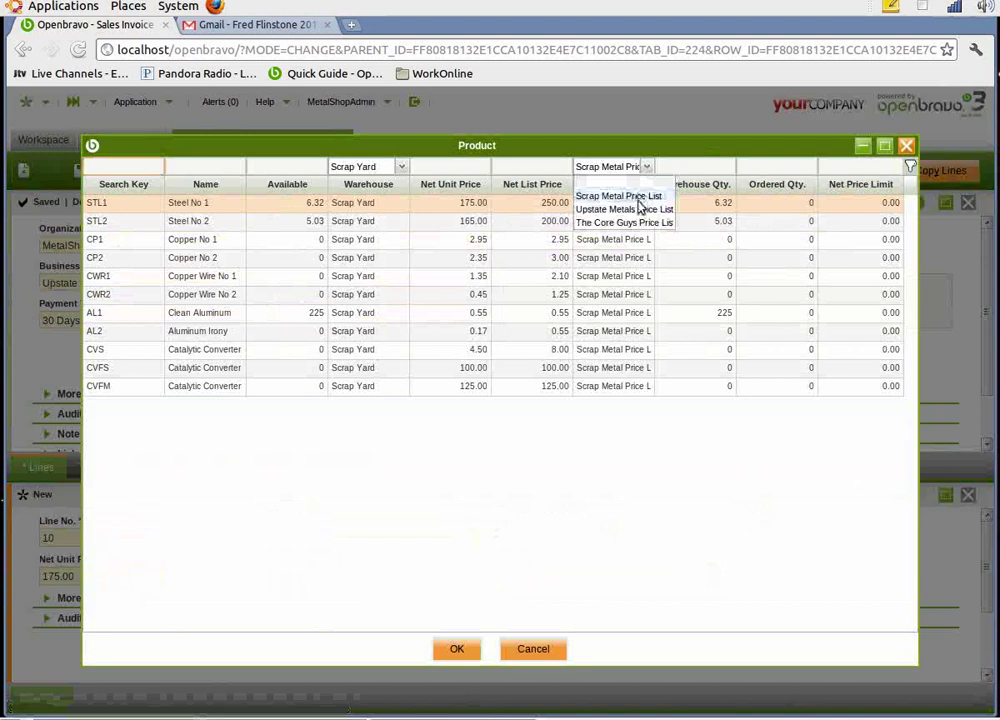
pyautogui.click(638, 210)
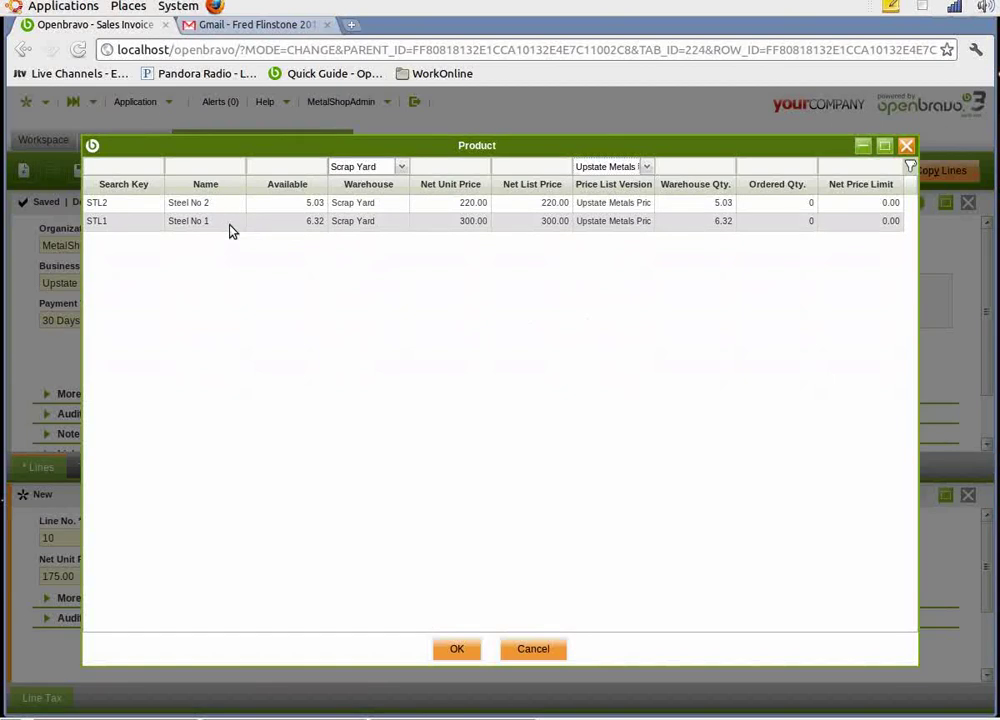
pyautogui.click(288, 231)
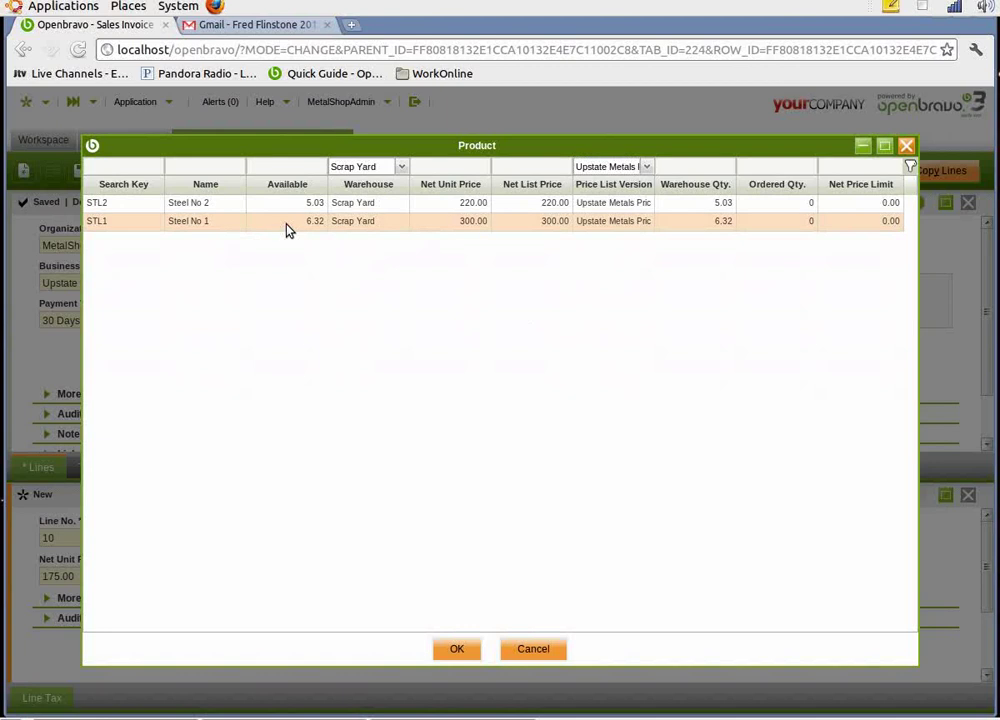
pyautogui.click(456, 649)
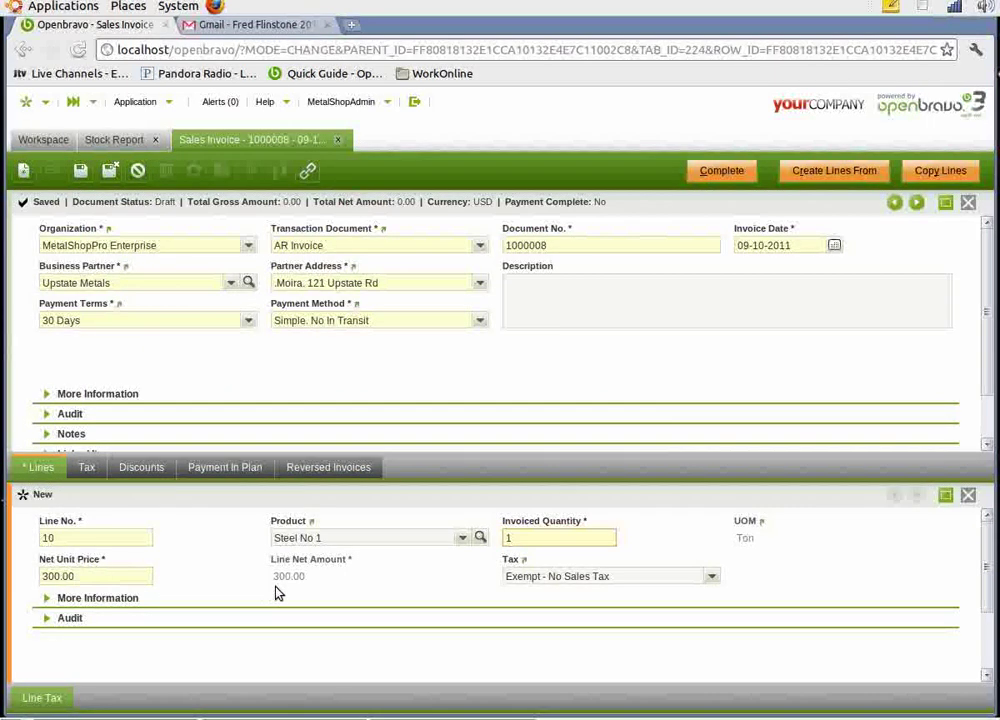
pyautogui.doubleClick(571, 537)
pyautogui.write('9')
# Save the line and complete invoice 1000008 for 2,700.00
pyautogui.click(88, 176)
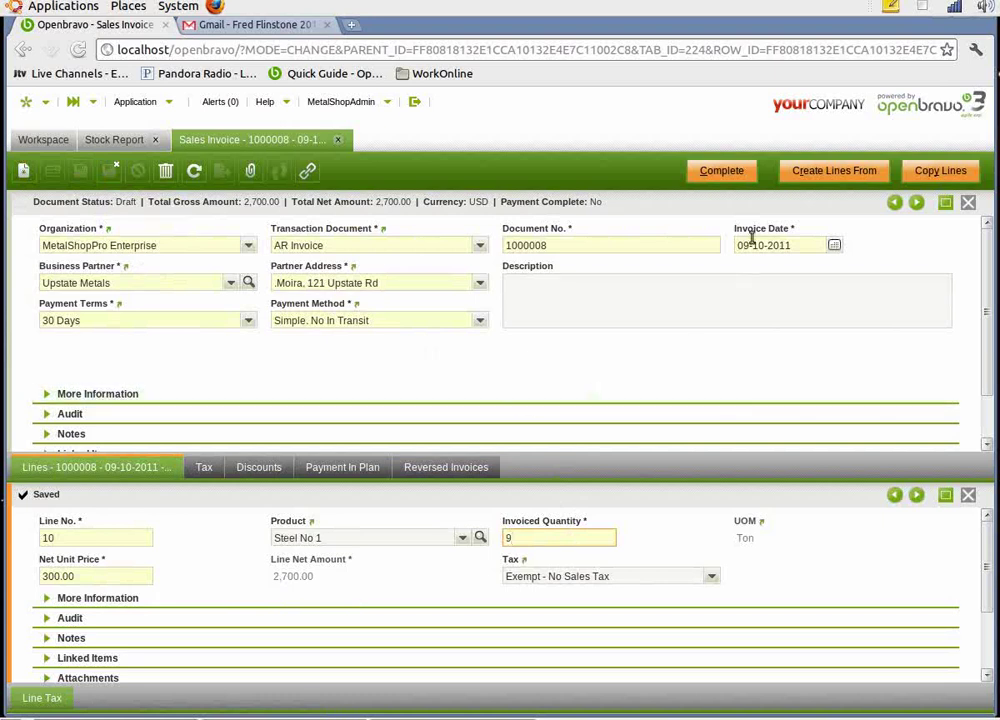
pyautogui.click(736, 176)
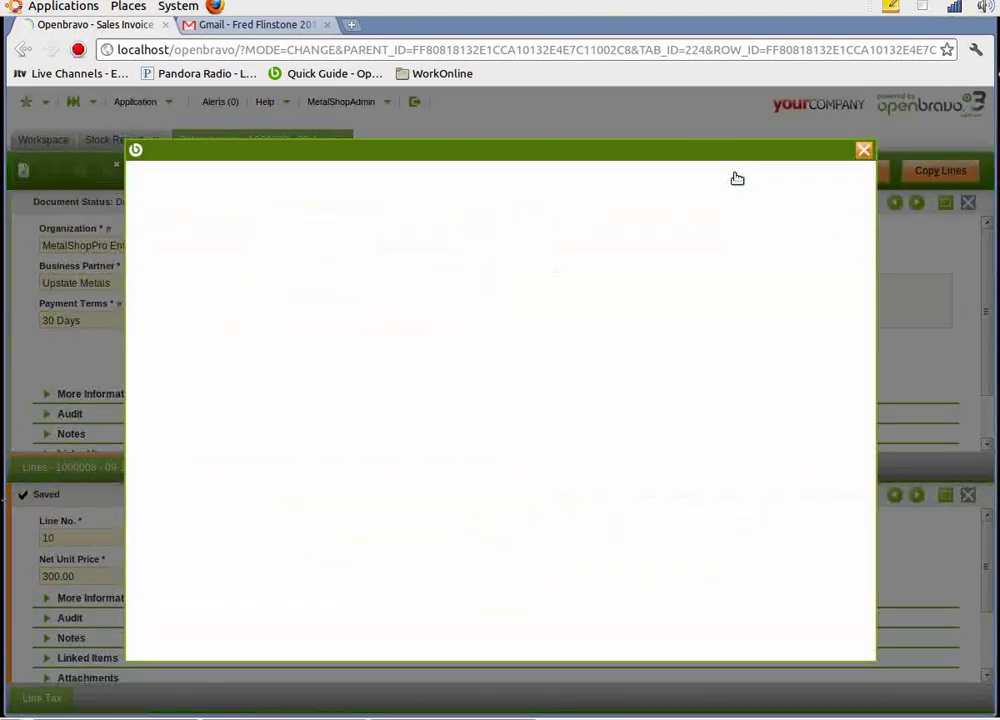
pyautogui.click(460, 272)
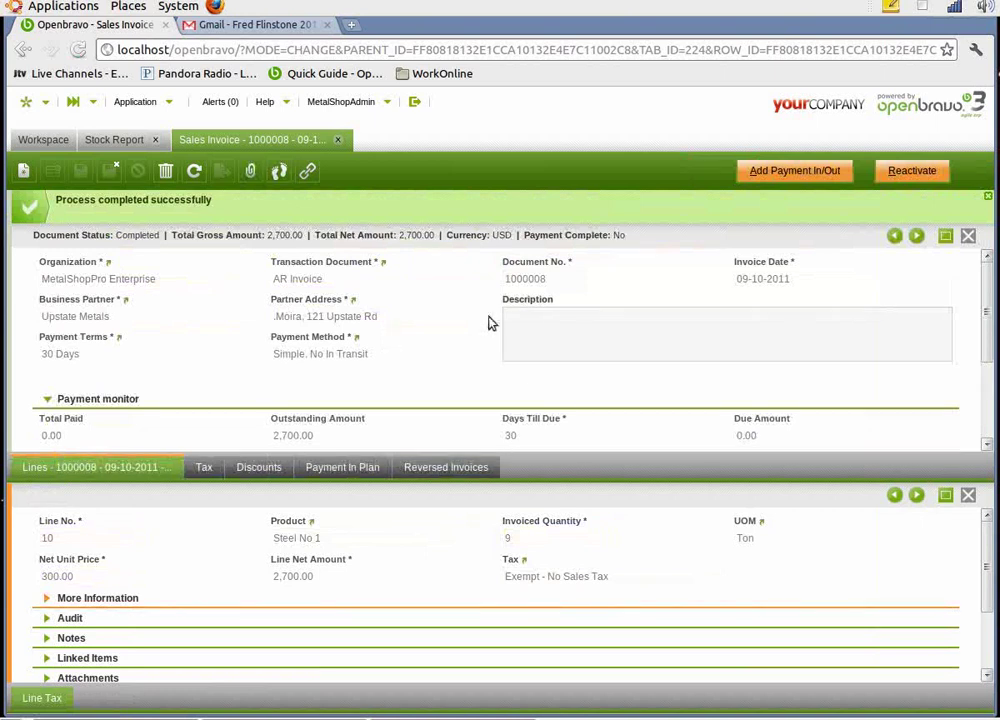
# Process the received payment and deposit settling invoice 1000008, then go to Goods Shipment
pyautogui.click(796, 173)
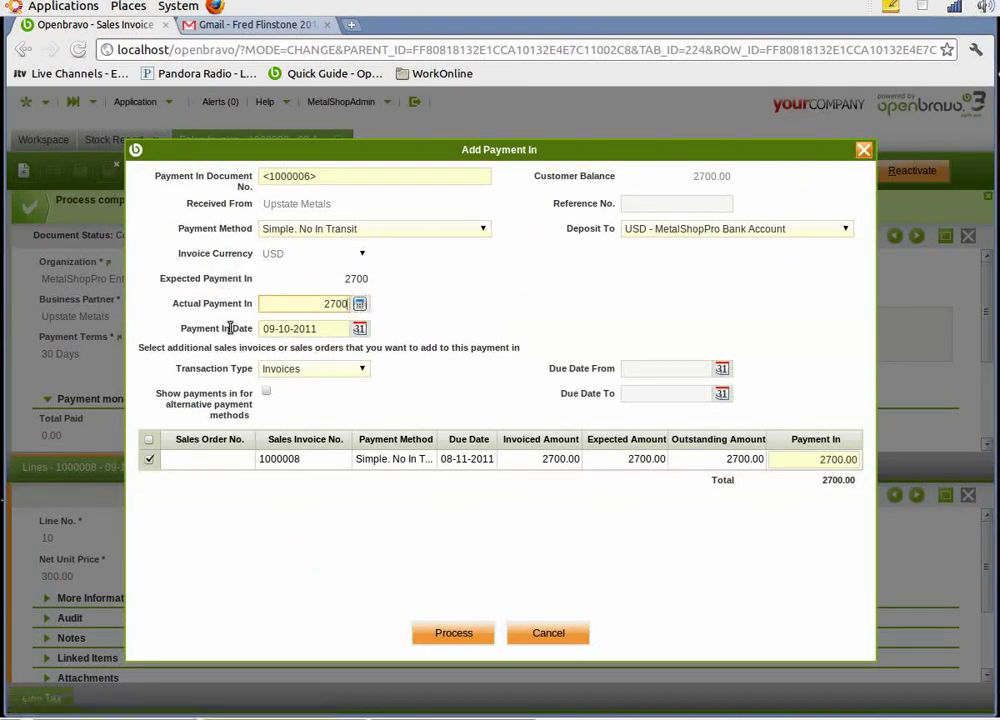
pyautogui.click(451, 633)
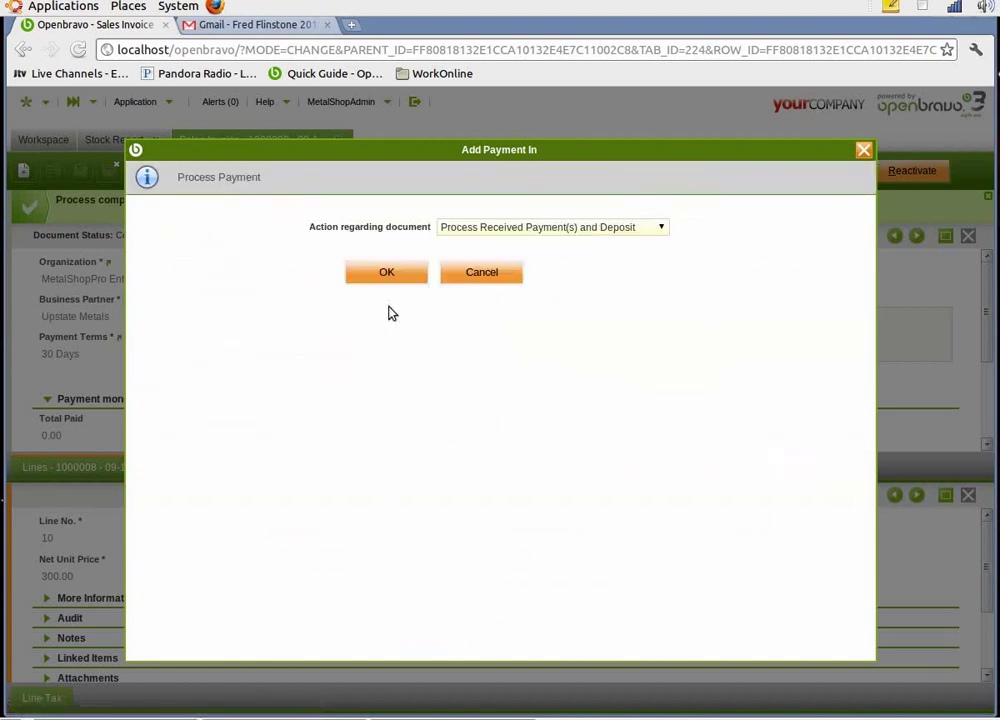
pyautogui.click(386, 275)
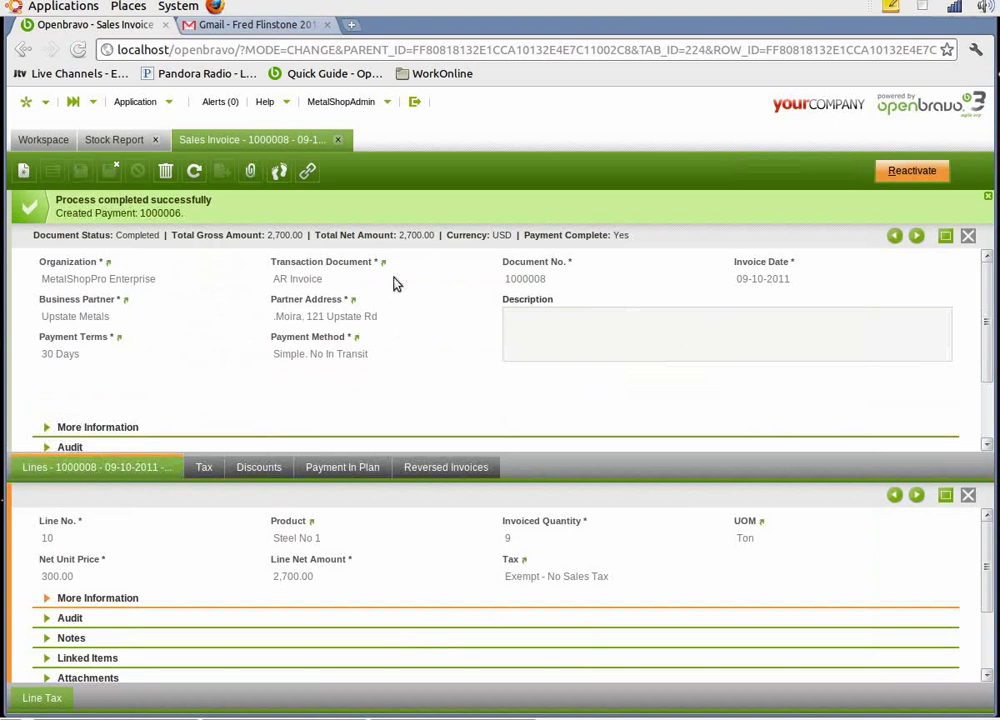
pyautogui.click(922, 8)
# Save shipment 1000018 for Upstate Metals delivering to Moira, 121 Upstate Rd, and begin line 10
pyautogui.click(943, 45)
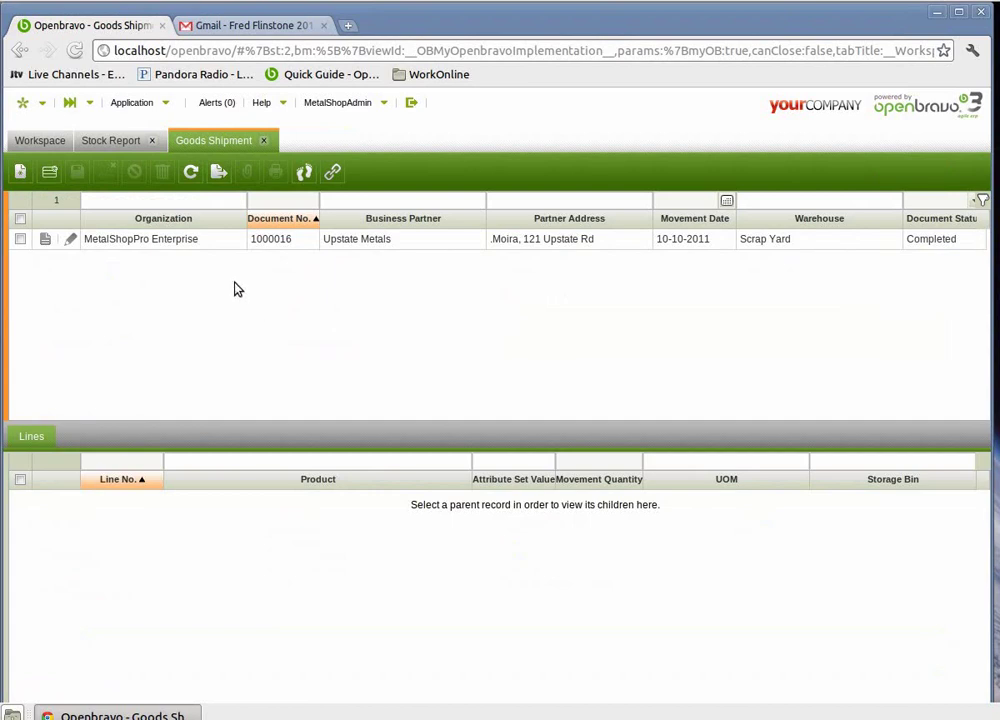
pyautogui.click(20, 174)
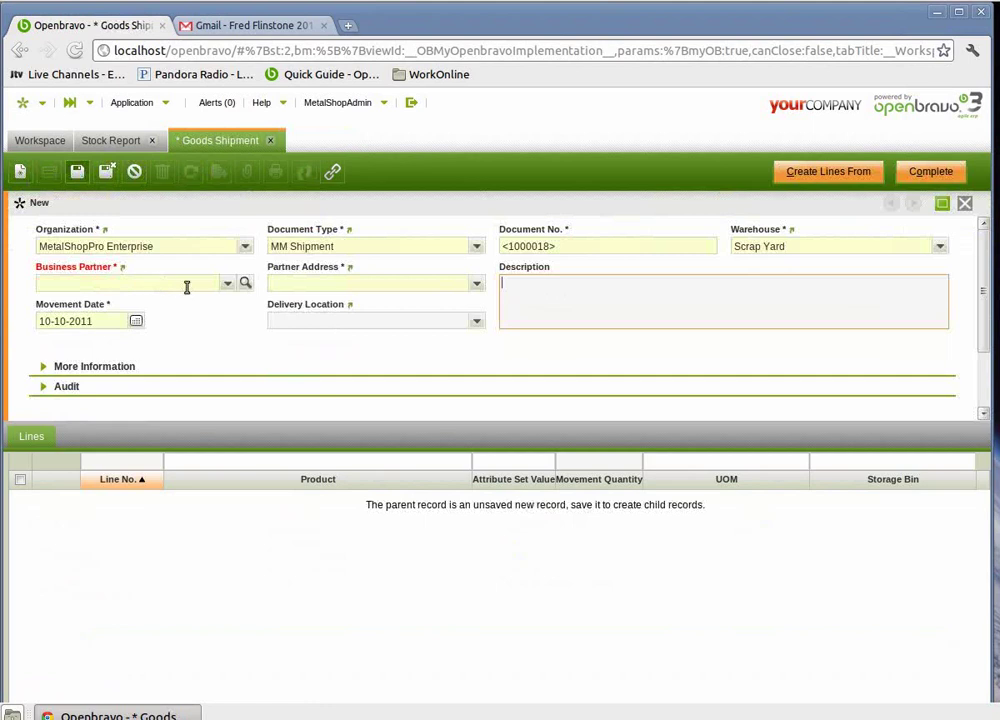
pyautogui.click(227, 283)
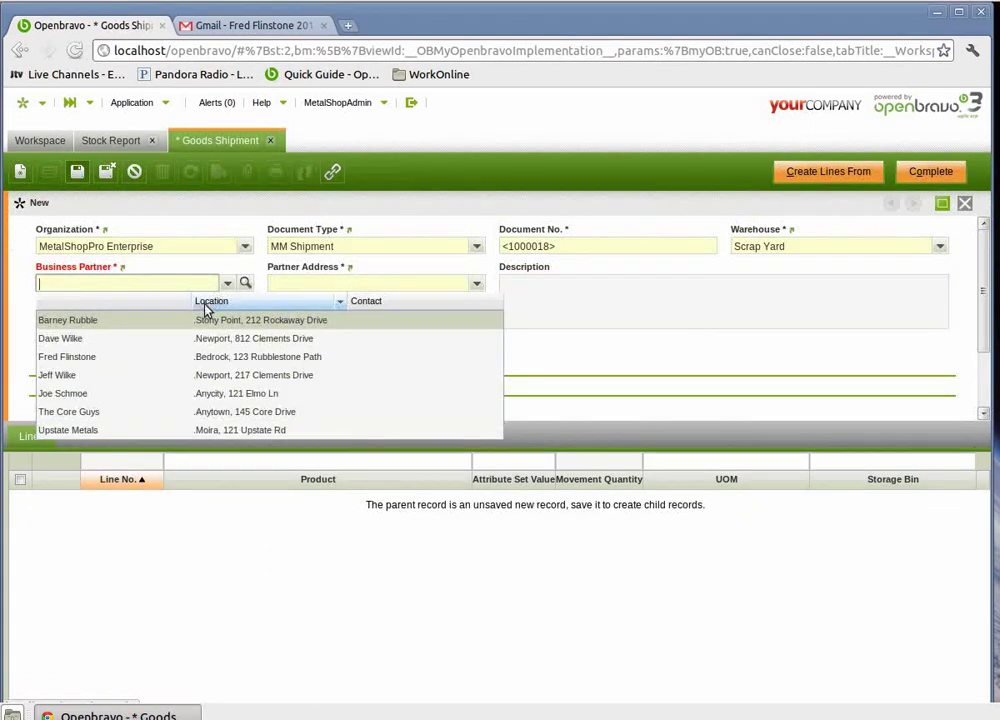
pyautogui.click(163, 430)
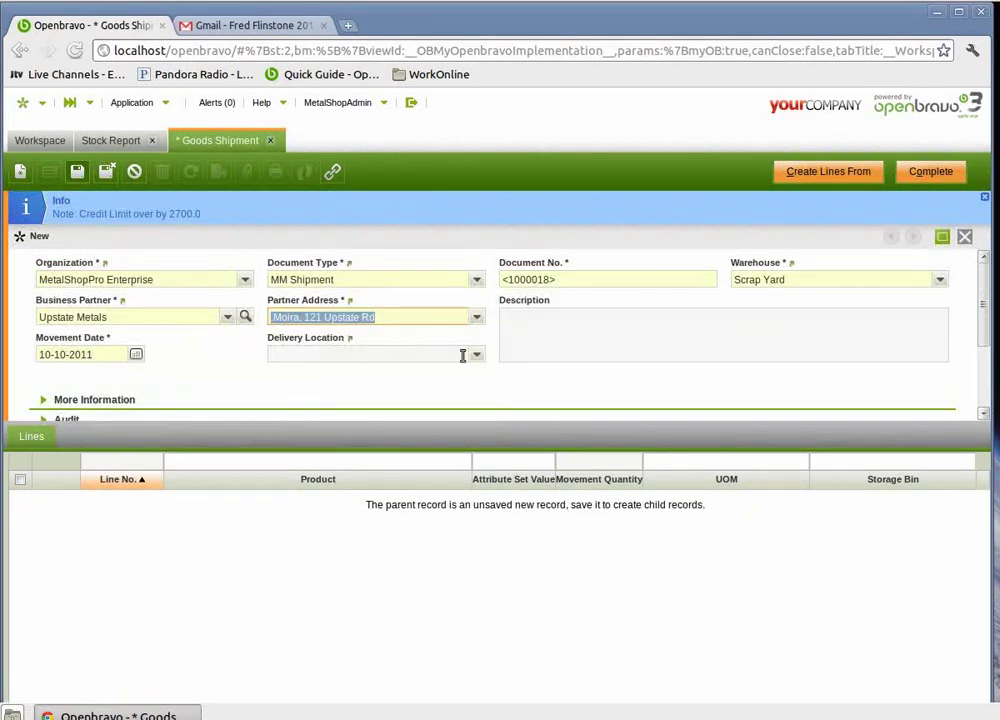
pyautogui.click(477, 358)
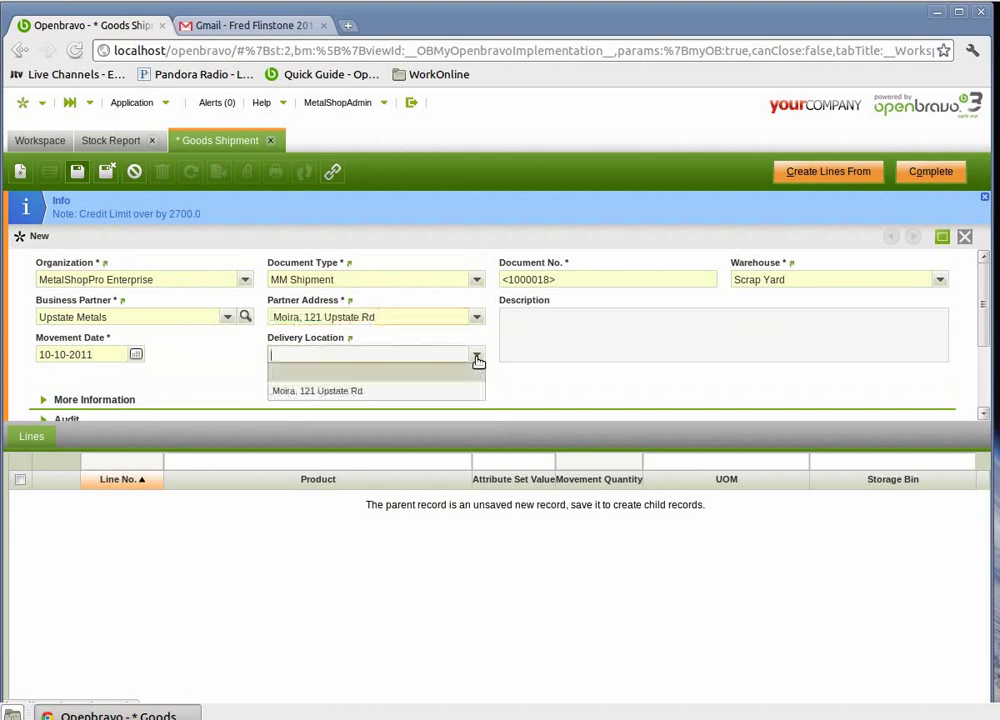
pyautogui.click(420, 391)
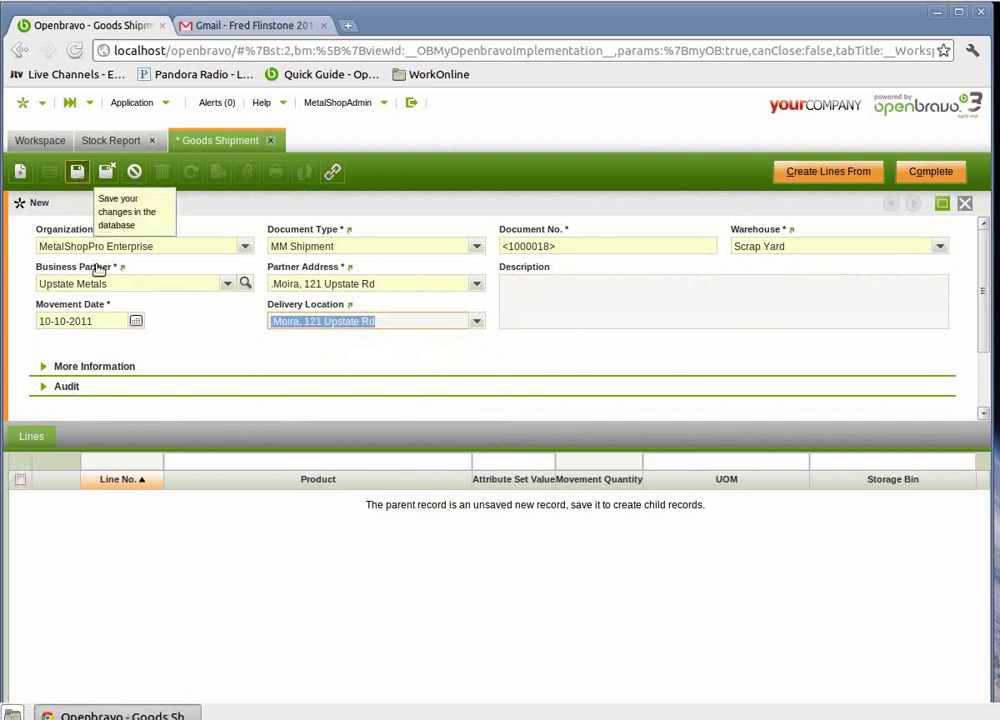
pyautogui.click(78, 173)
pyautogui.click(40, 449)
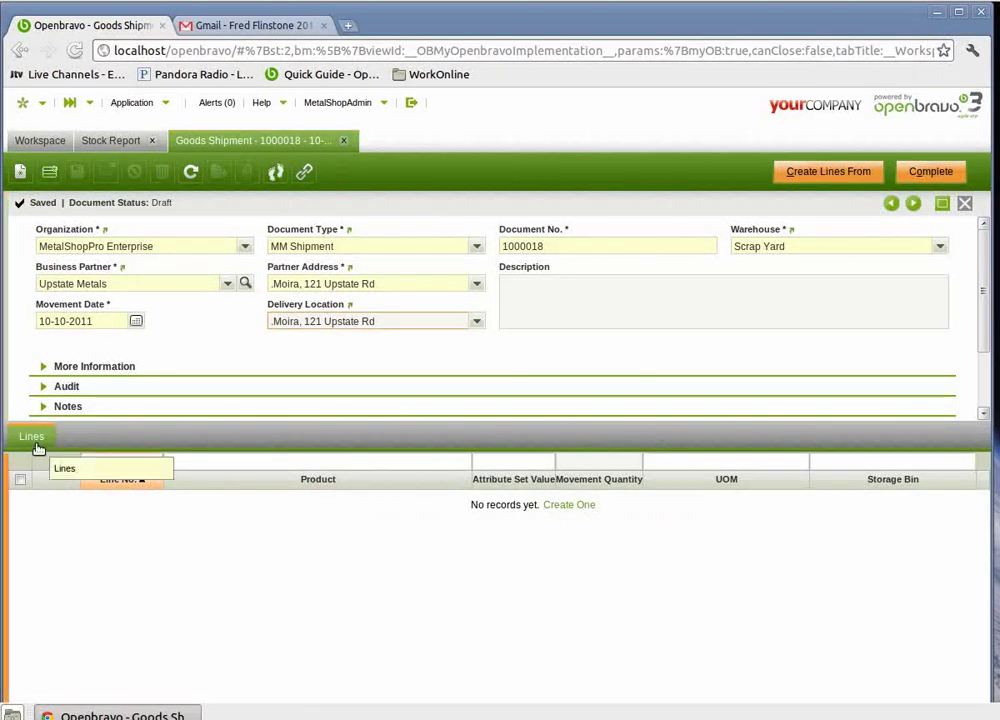
pyautogui.click(20, 172)
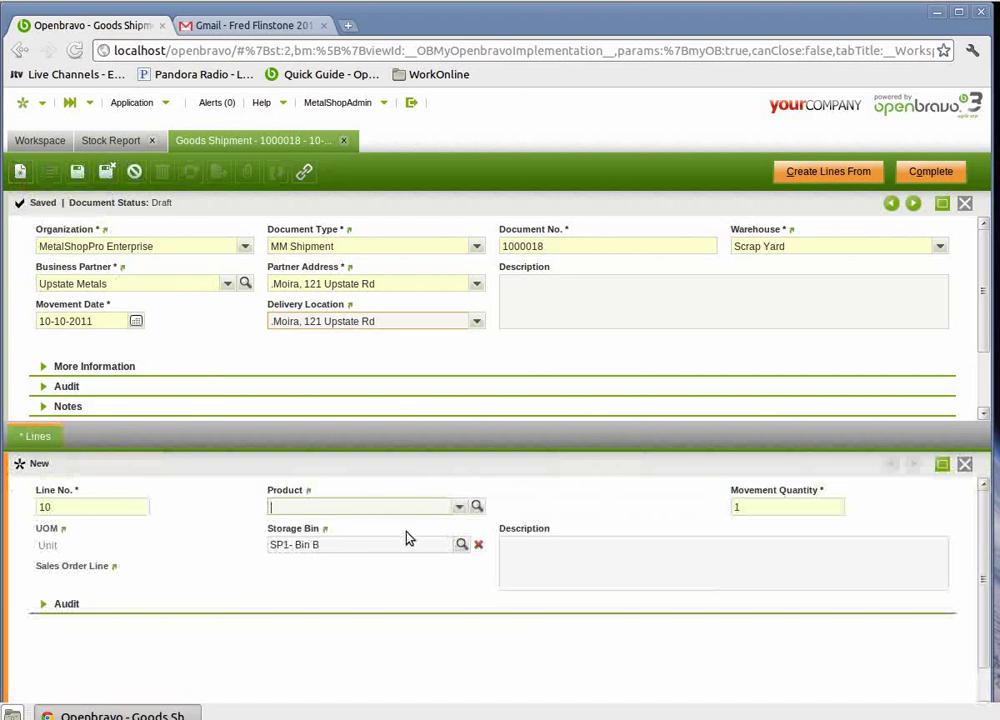
# Save a shipment line of 3.4 Ton Steel No 1 from Garage Back Room
pyautogui.click(477, 508)
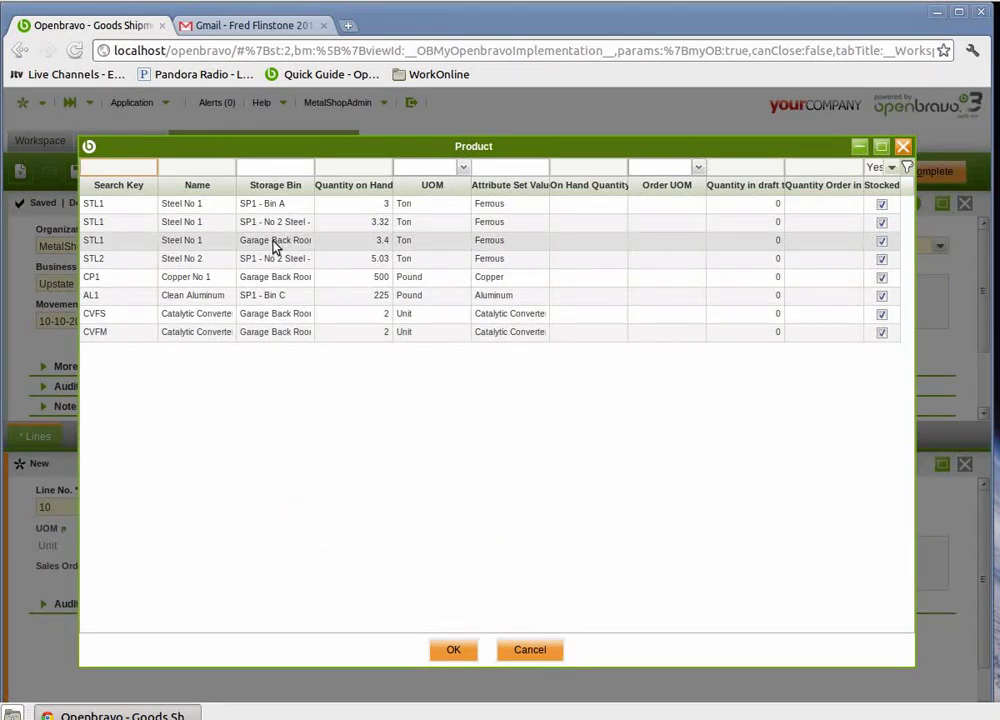
pyautogui.doubleClick(275, 245)
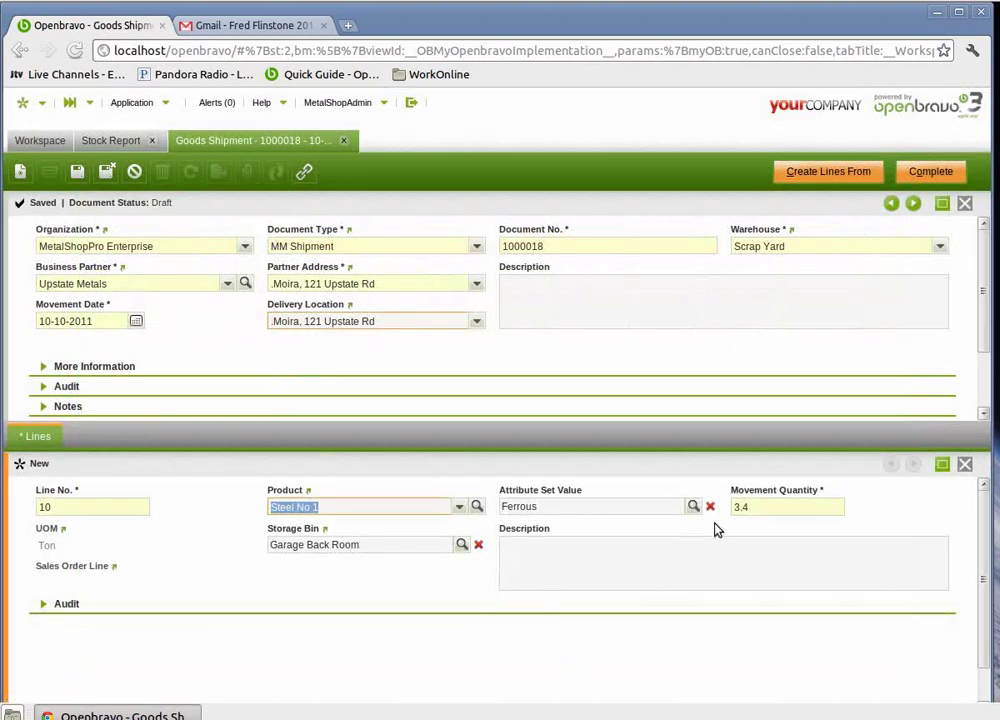
pyautogui.click(77, 176)
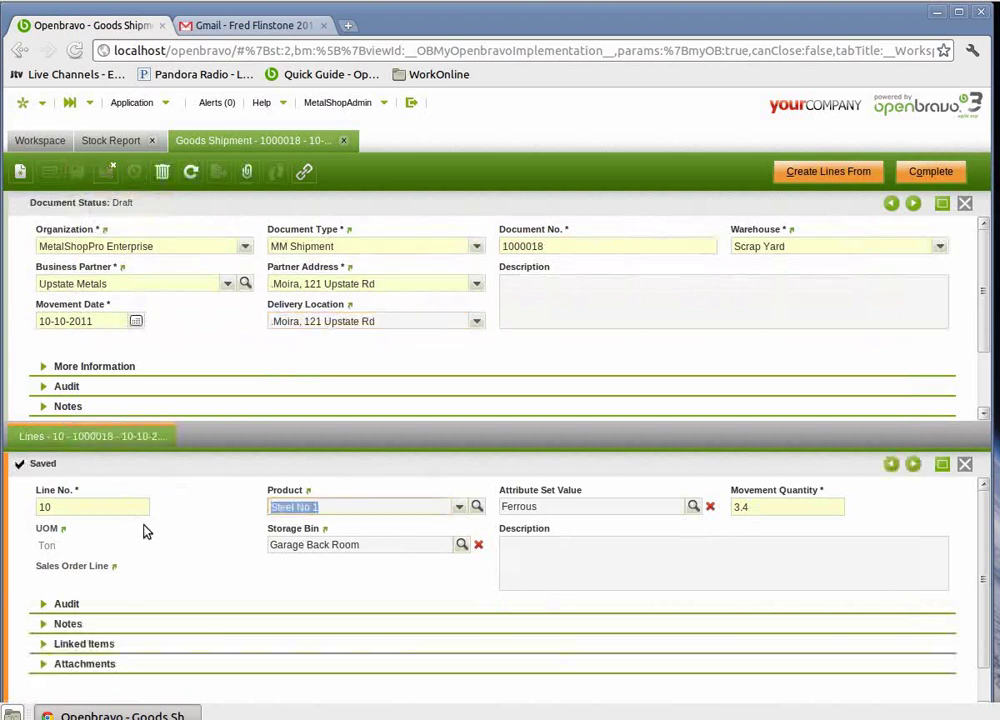
# Add and save a second line of 3 Ton Steel No 1 from SP1 - Bin A
pyautogui.click(20, 172)
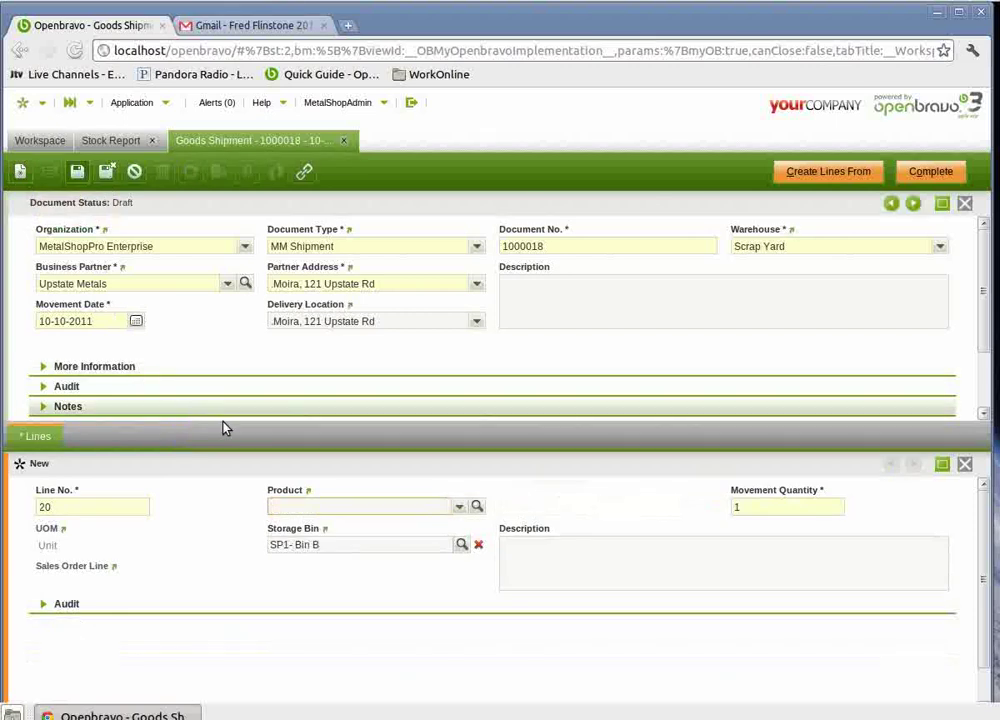
pyautogui.click(476, 507)
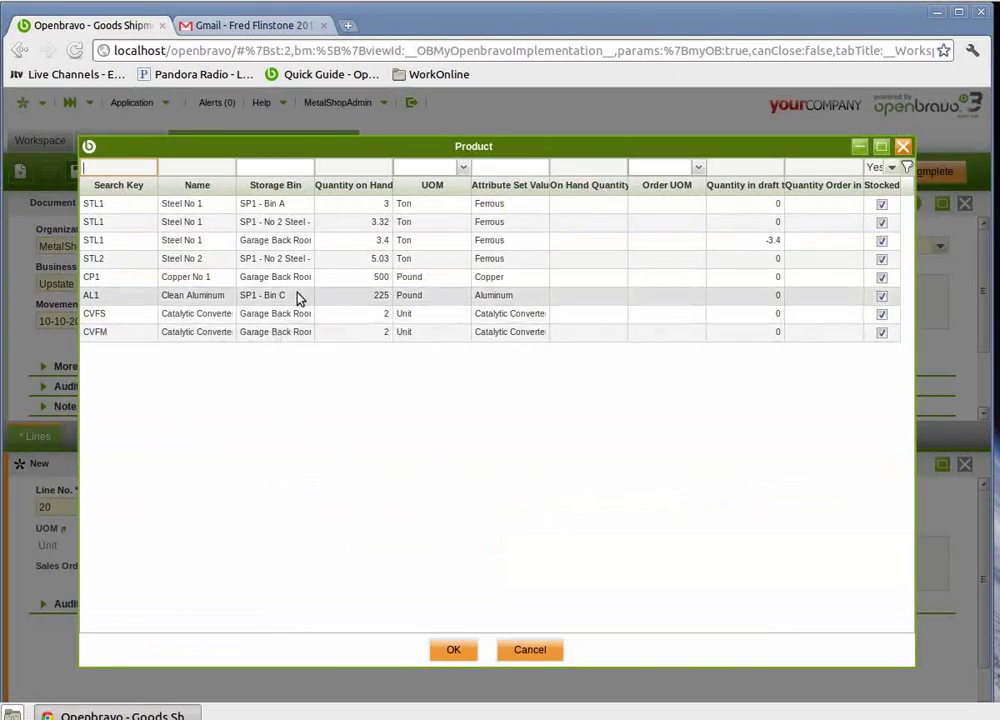
pyautogui.doubleClick(268, 208)
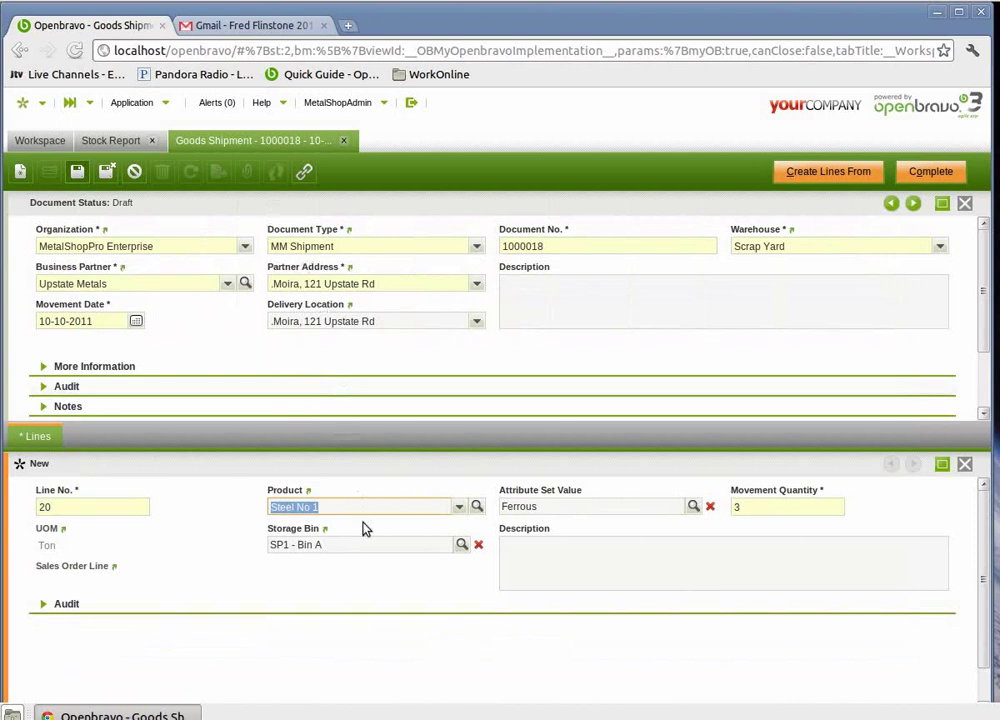
pyautogui.click(78, 172)
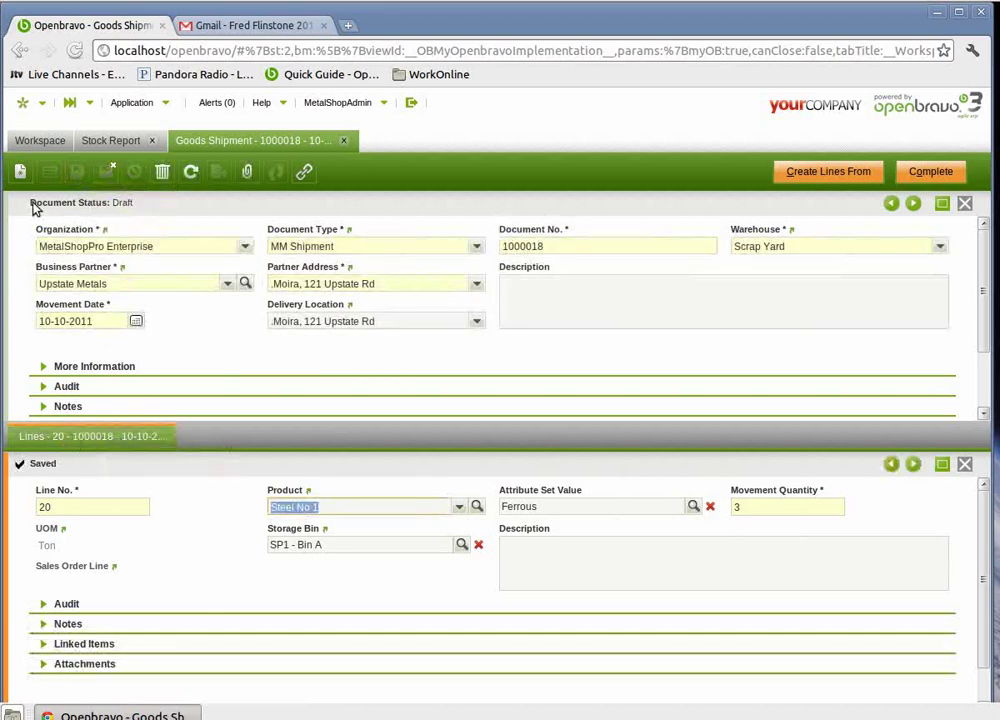
# Add and save a 2.6 Ton Steel No 1 line from SP1 - No 2 Steel - Scrap Pile
pyautogui.click(21, 175)
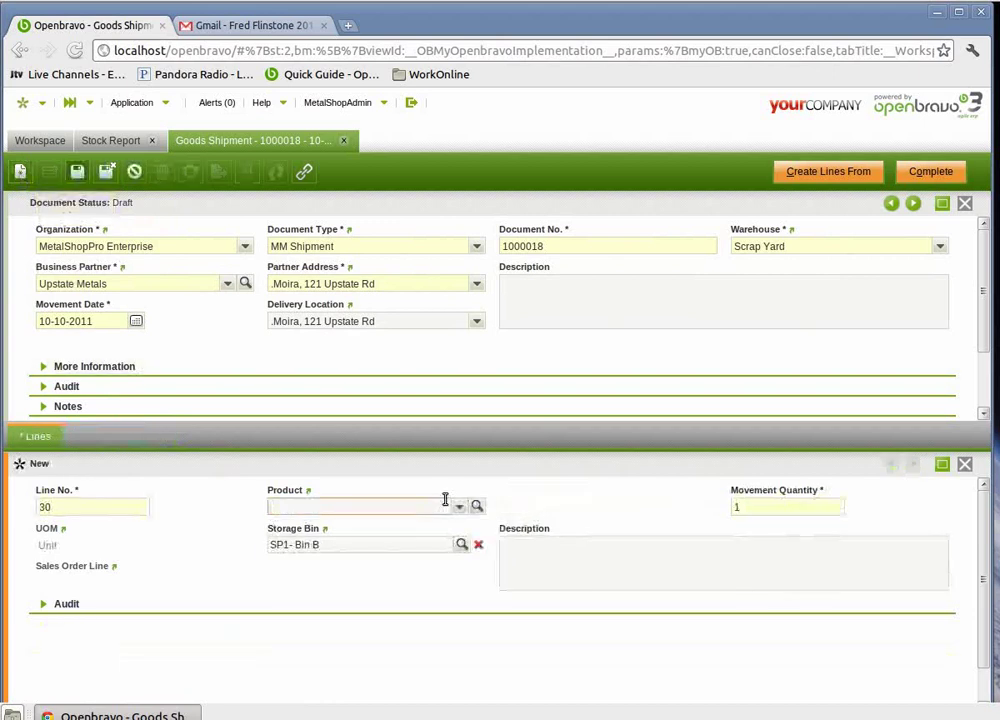
pyautogui.click(477, 508)
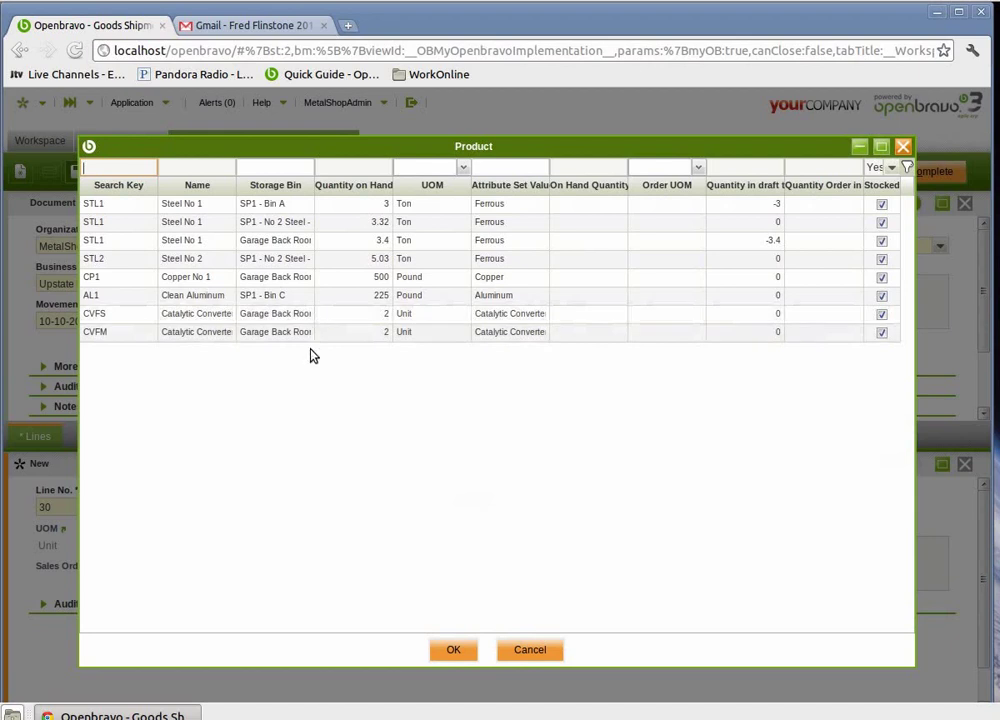
pyautogui.click(283, 226)
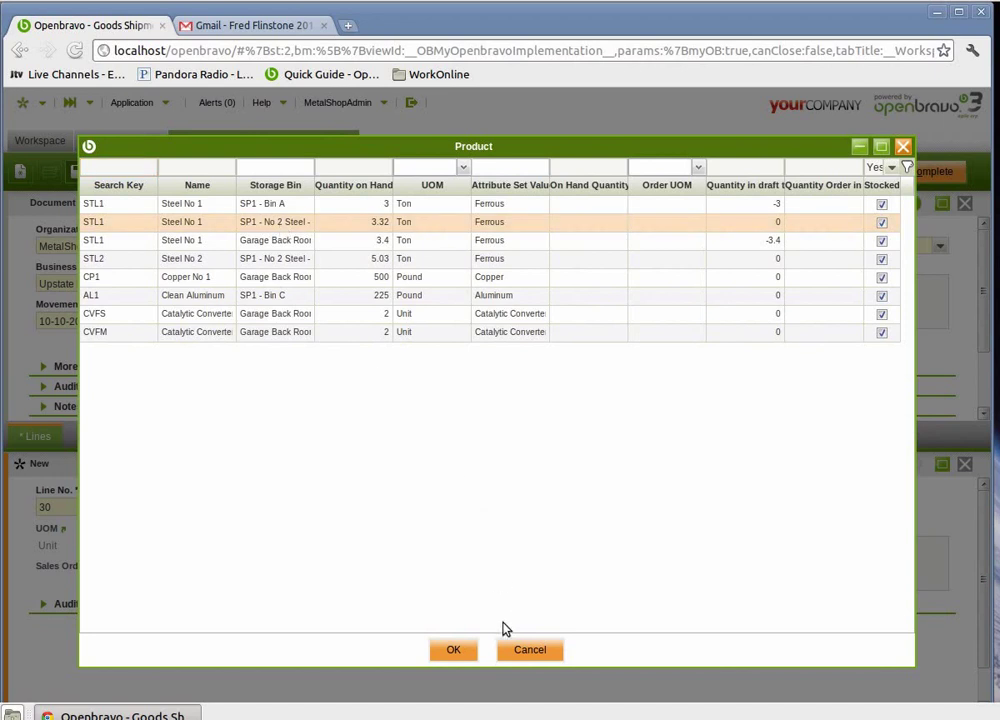
pyautogui.click(456, 651)
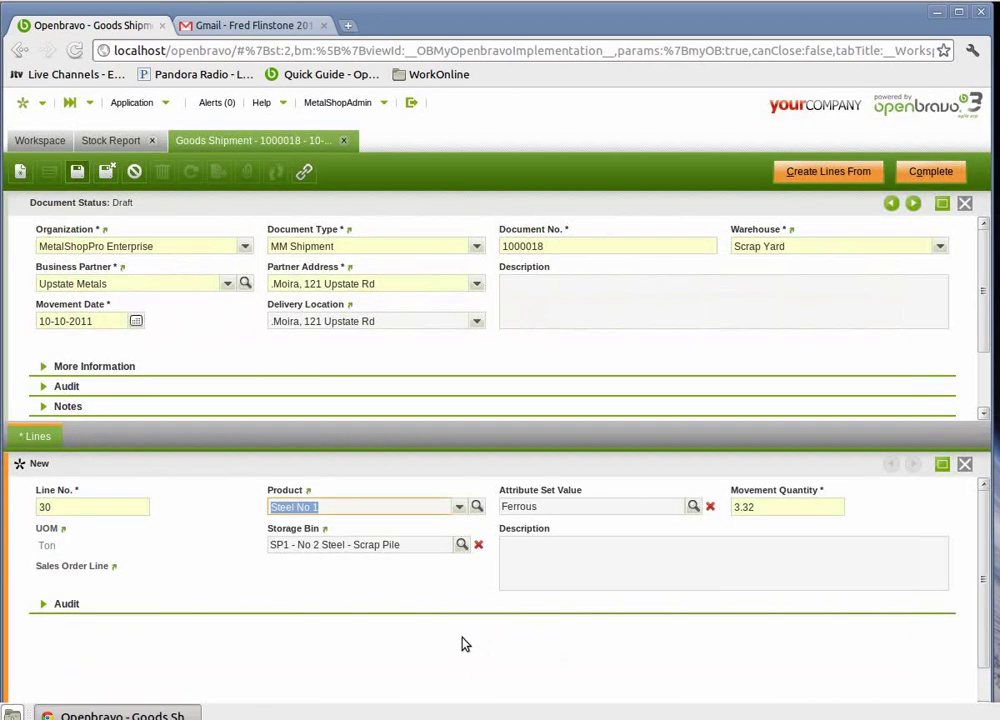
pyautogui.click(760, 512)
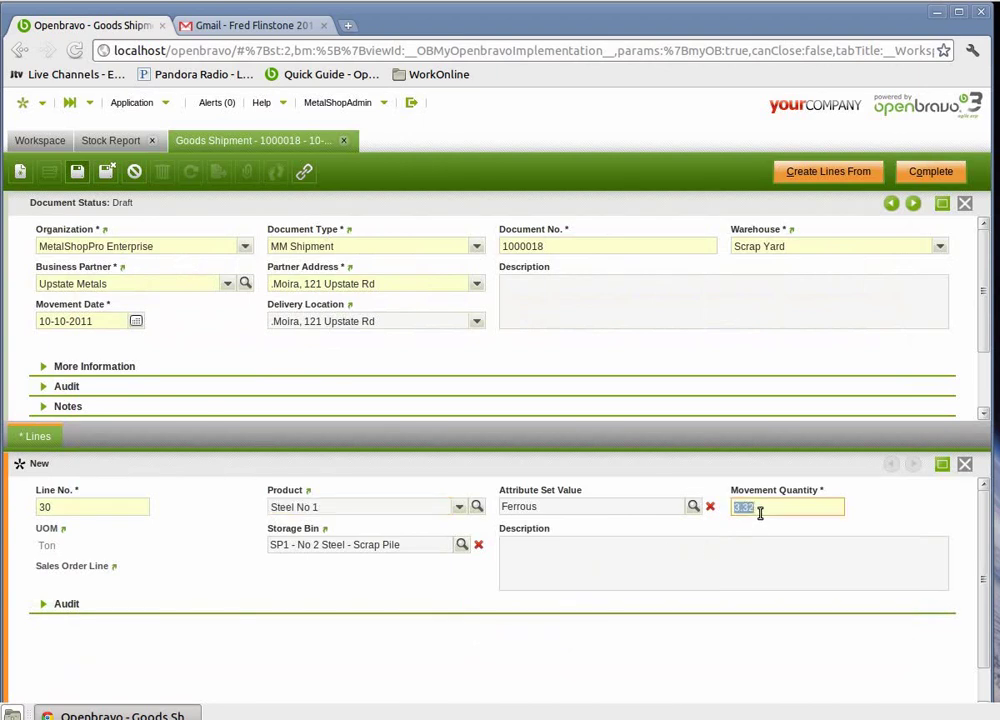
pyautogui.write('2.6')
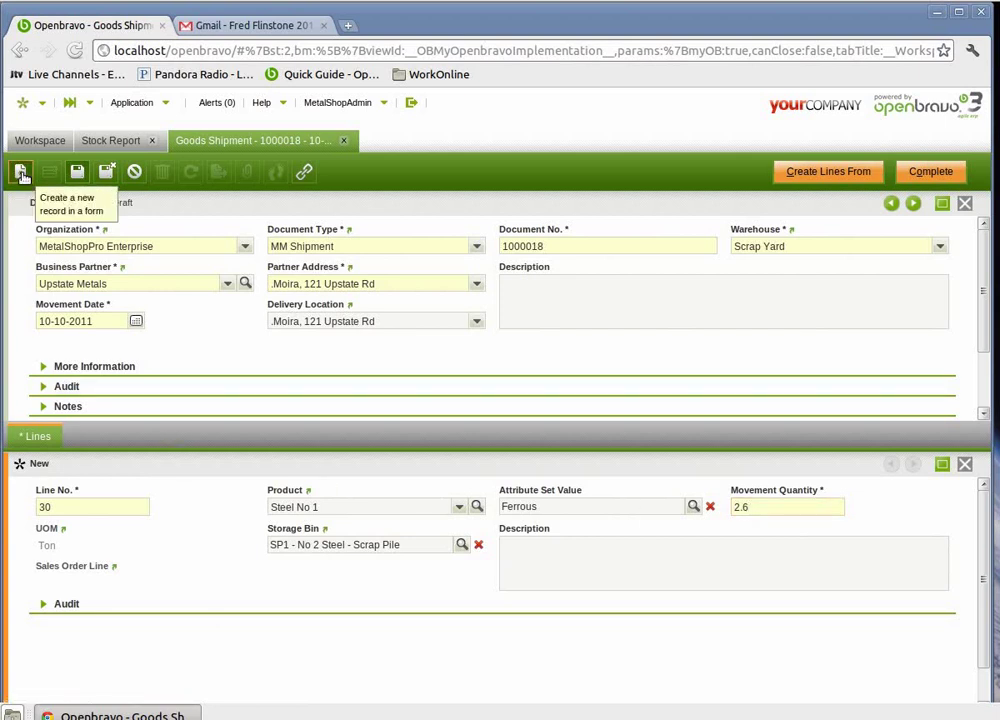
pyautogui.click(22, 174)
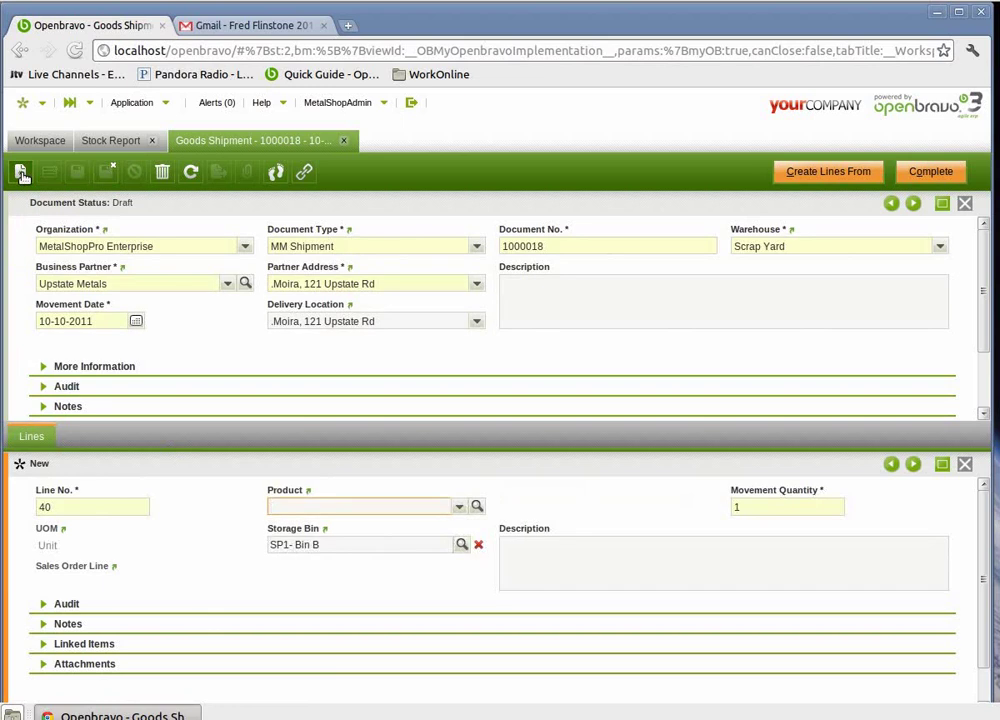
# Complete shipment 1000018 and close it
pyautogui.click(930, 173)
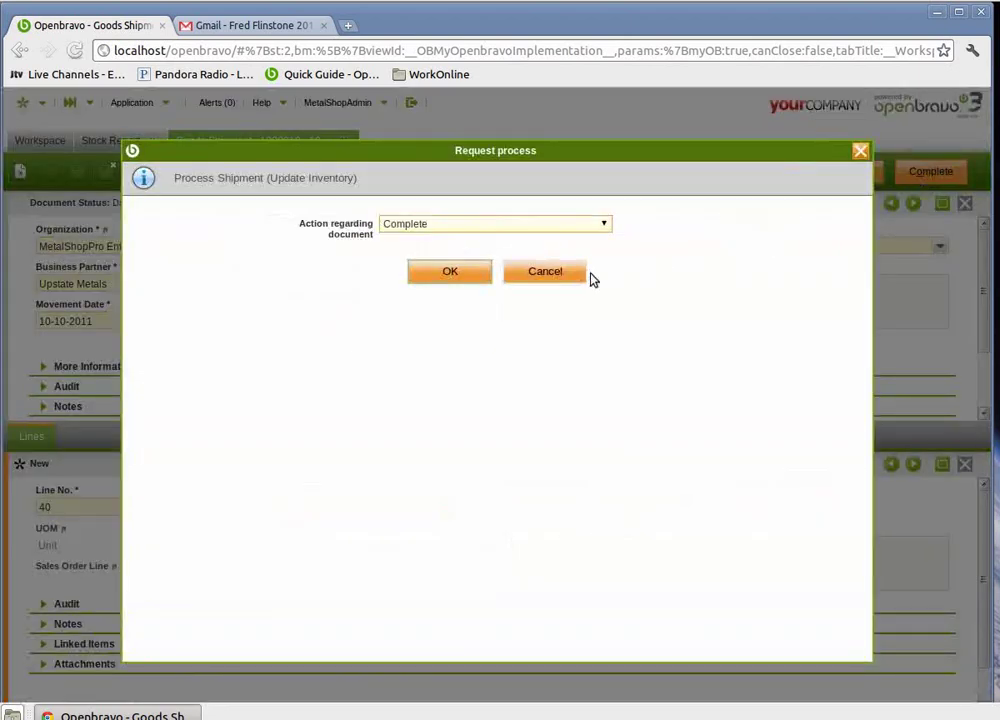
pyautogui.click(478, 273)
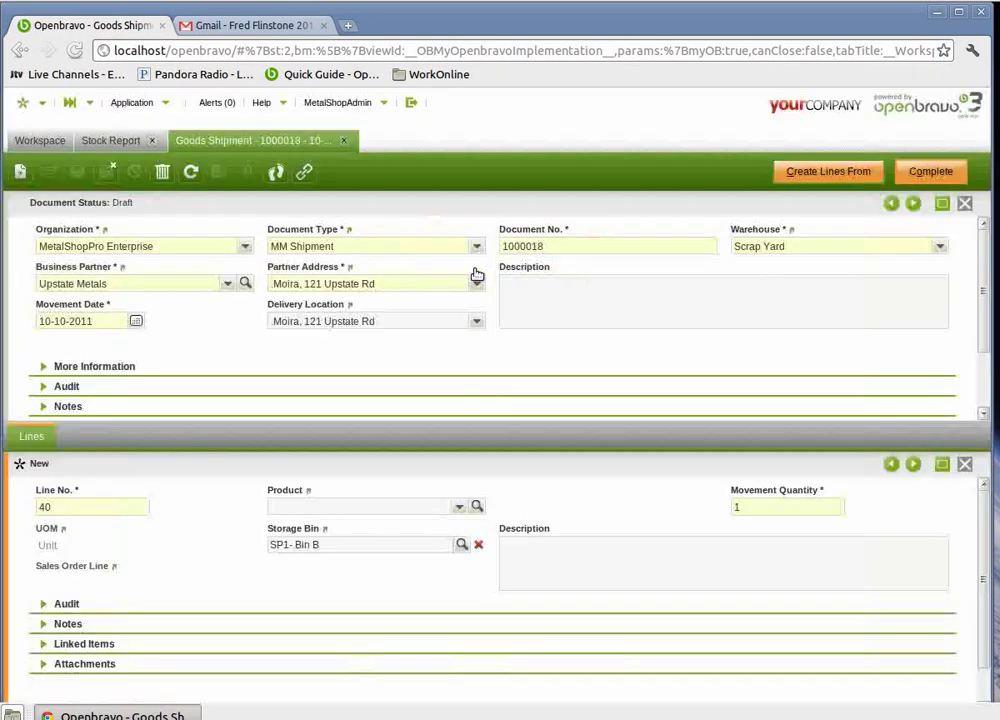
pyautogui.click(346, 141)
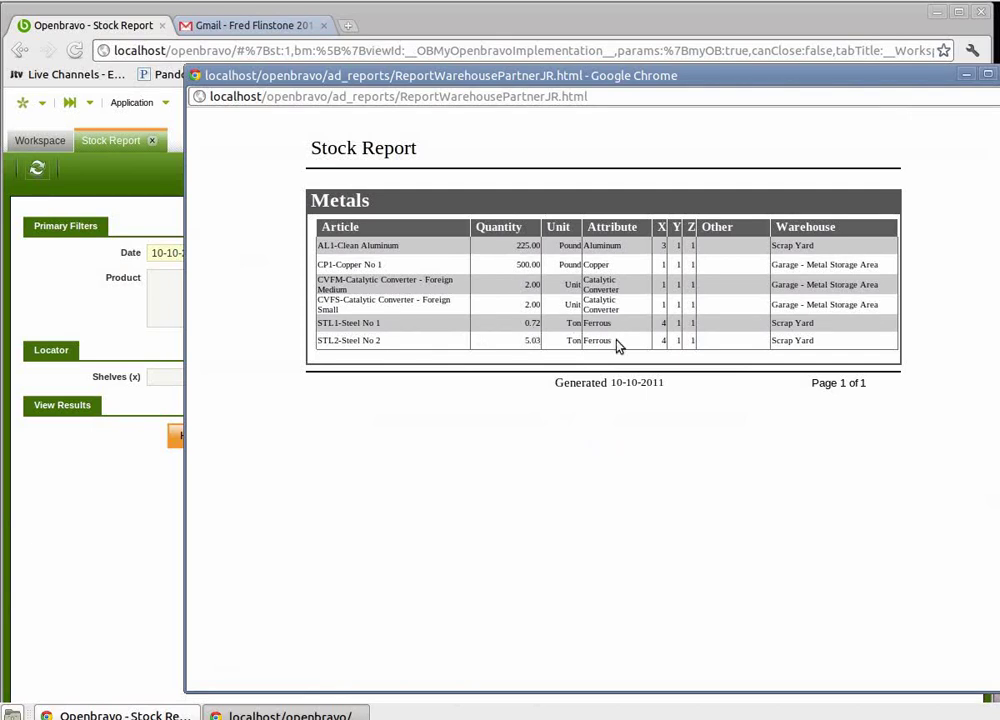
# Close the Stock Report results window showing Steel No 1 at 0.72 Ton
pyautogui.moveTo(740, 75); pyautogui.dragTo(690, 75)
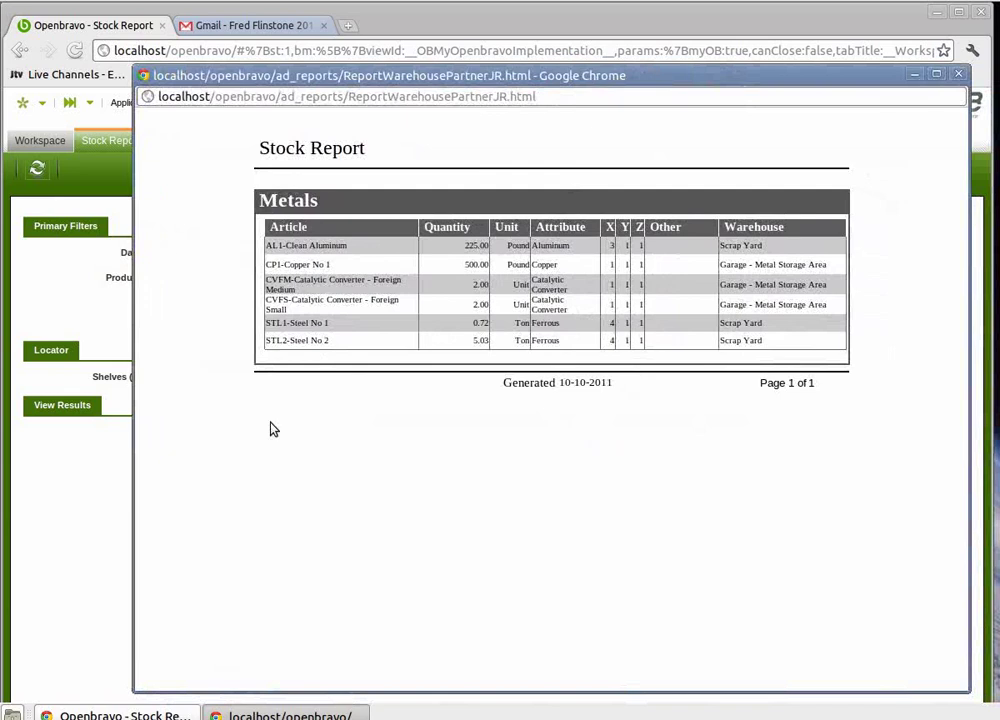
pyautogui.click(958, 75)
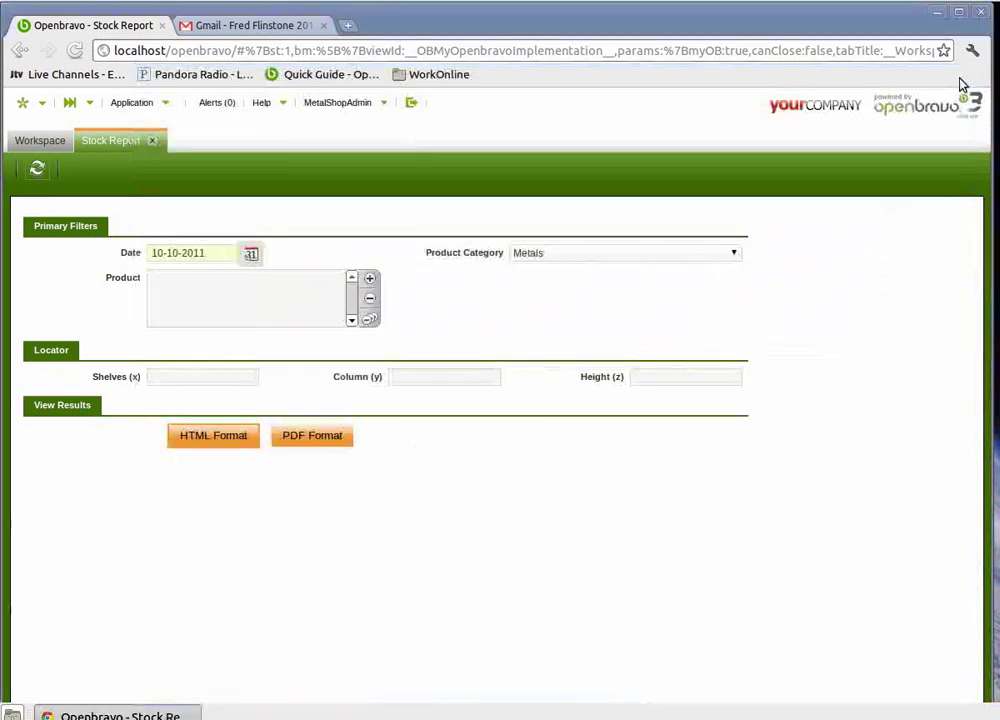